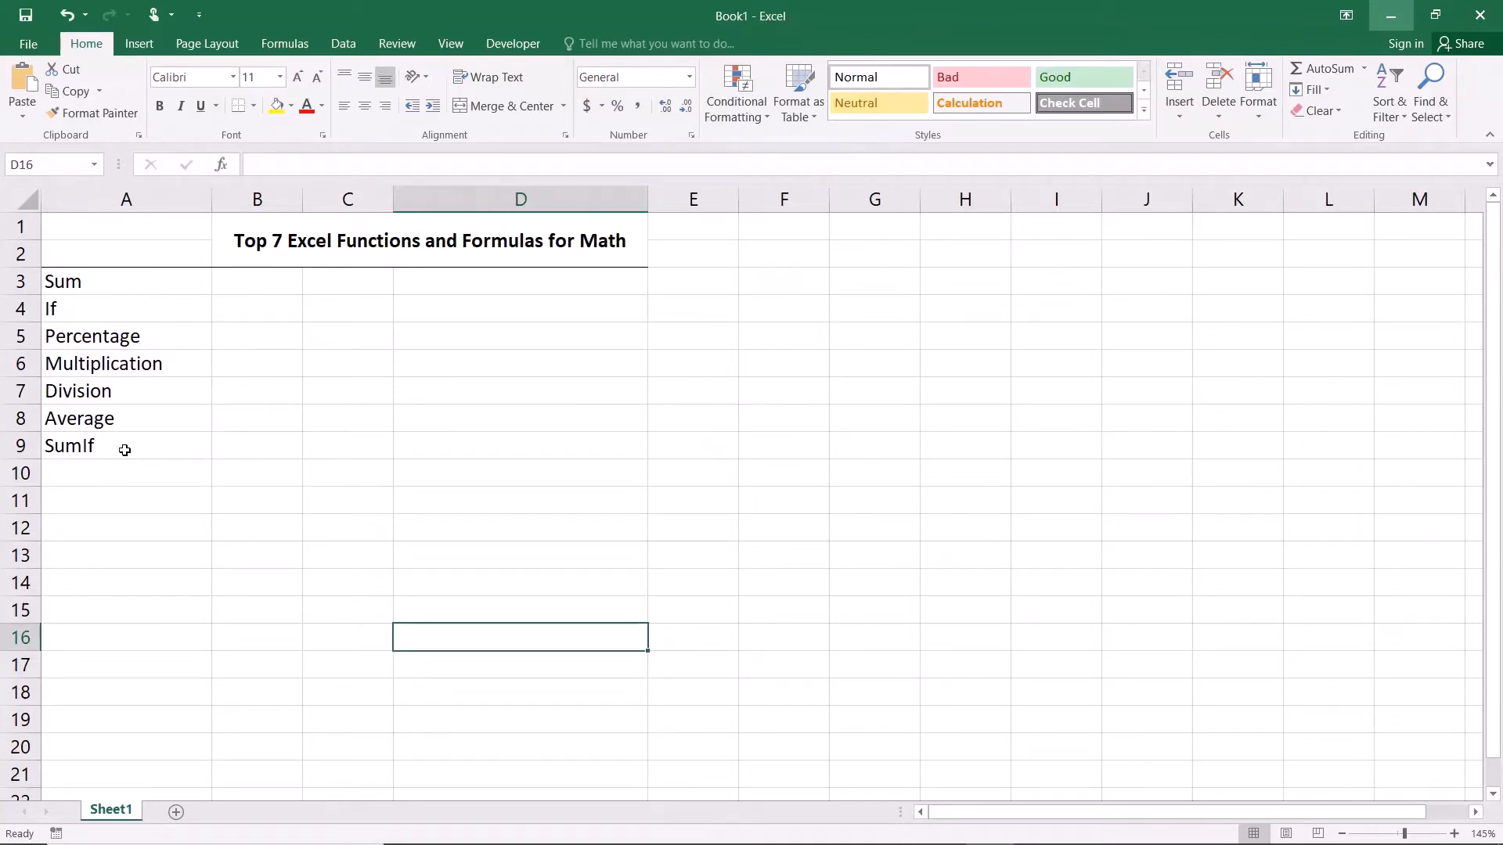
left_click_drag(121, 445, 121, 281)
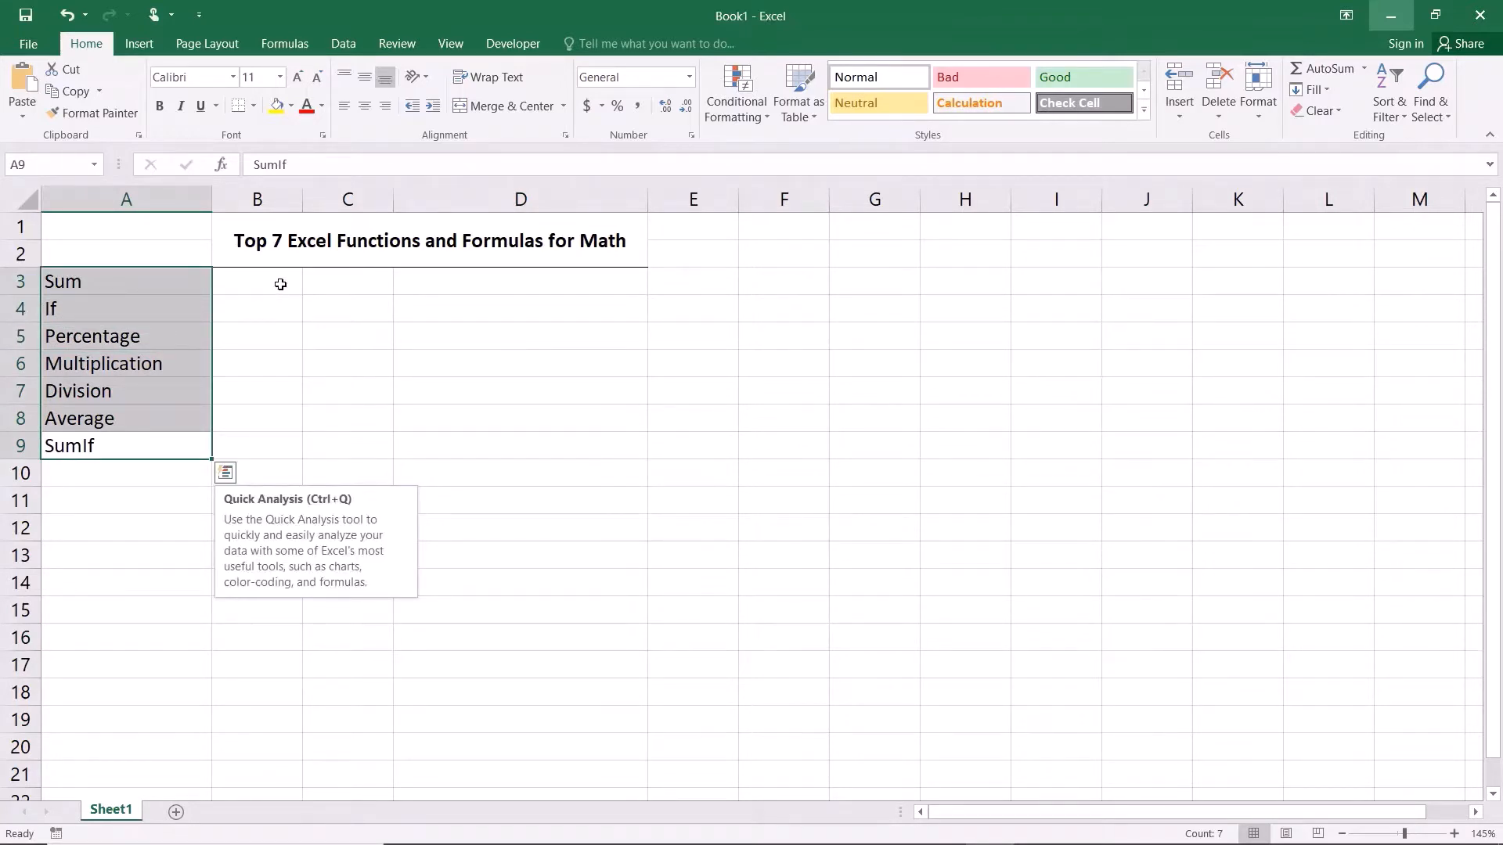
left_click_drag(349, 282, 423, 451)
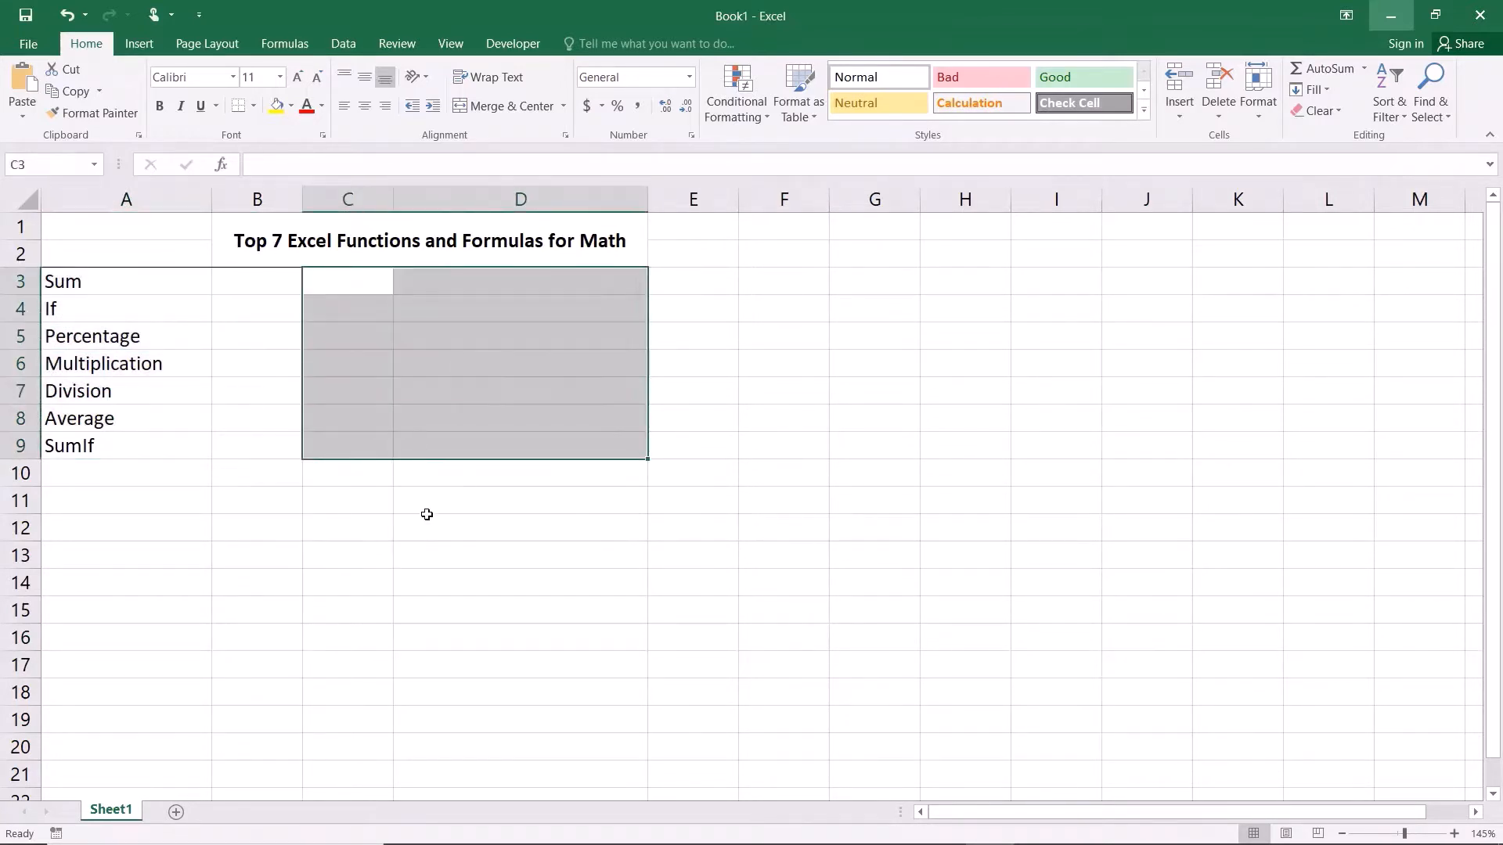
left_click(427, 514)
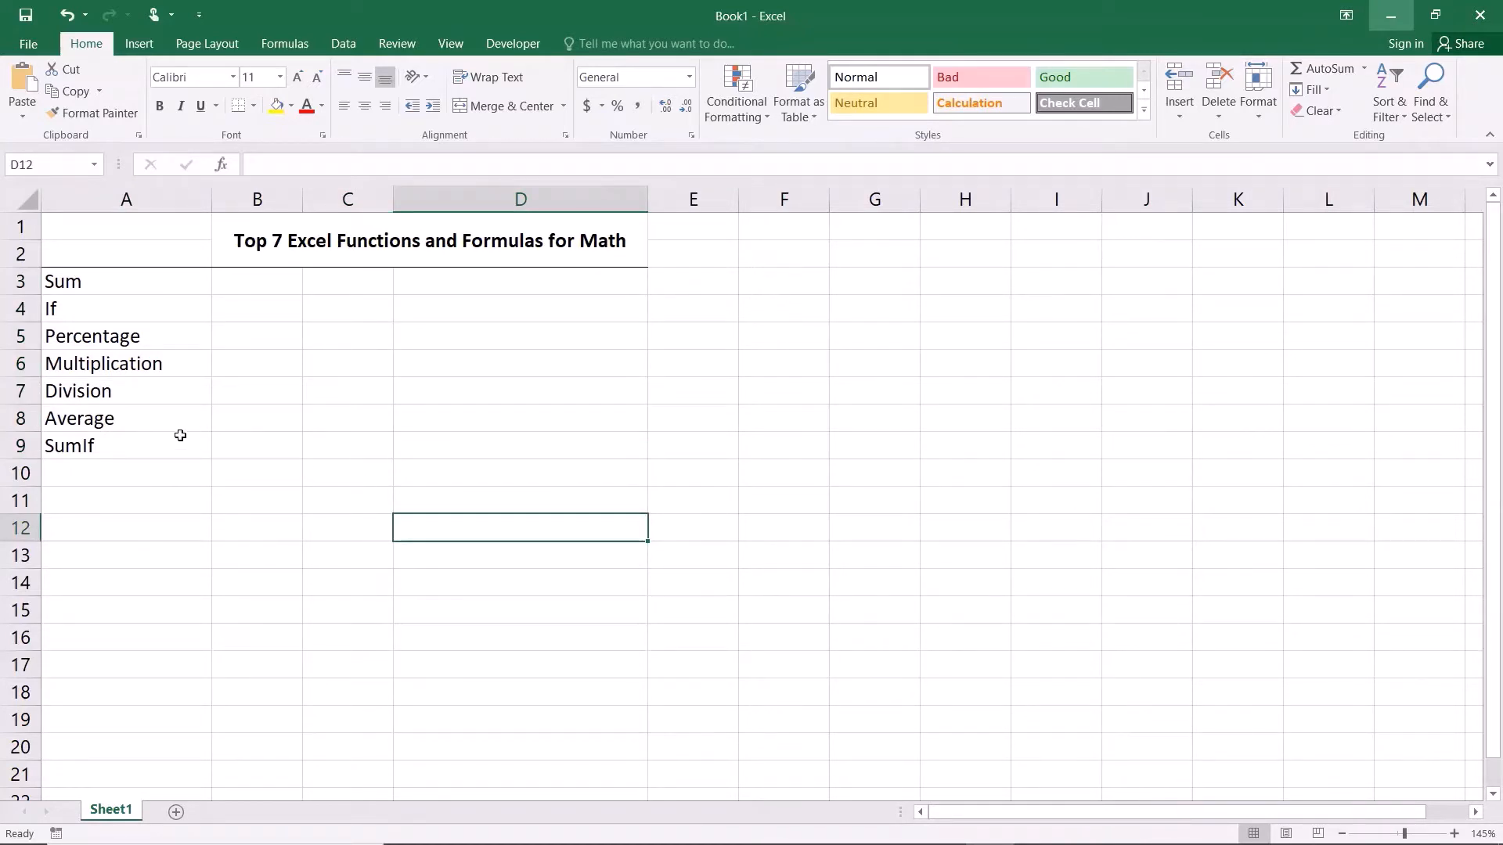
- Enter 9 in cell B3 and 1 in cell C3 of the Sum row
left_click(75, 282)
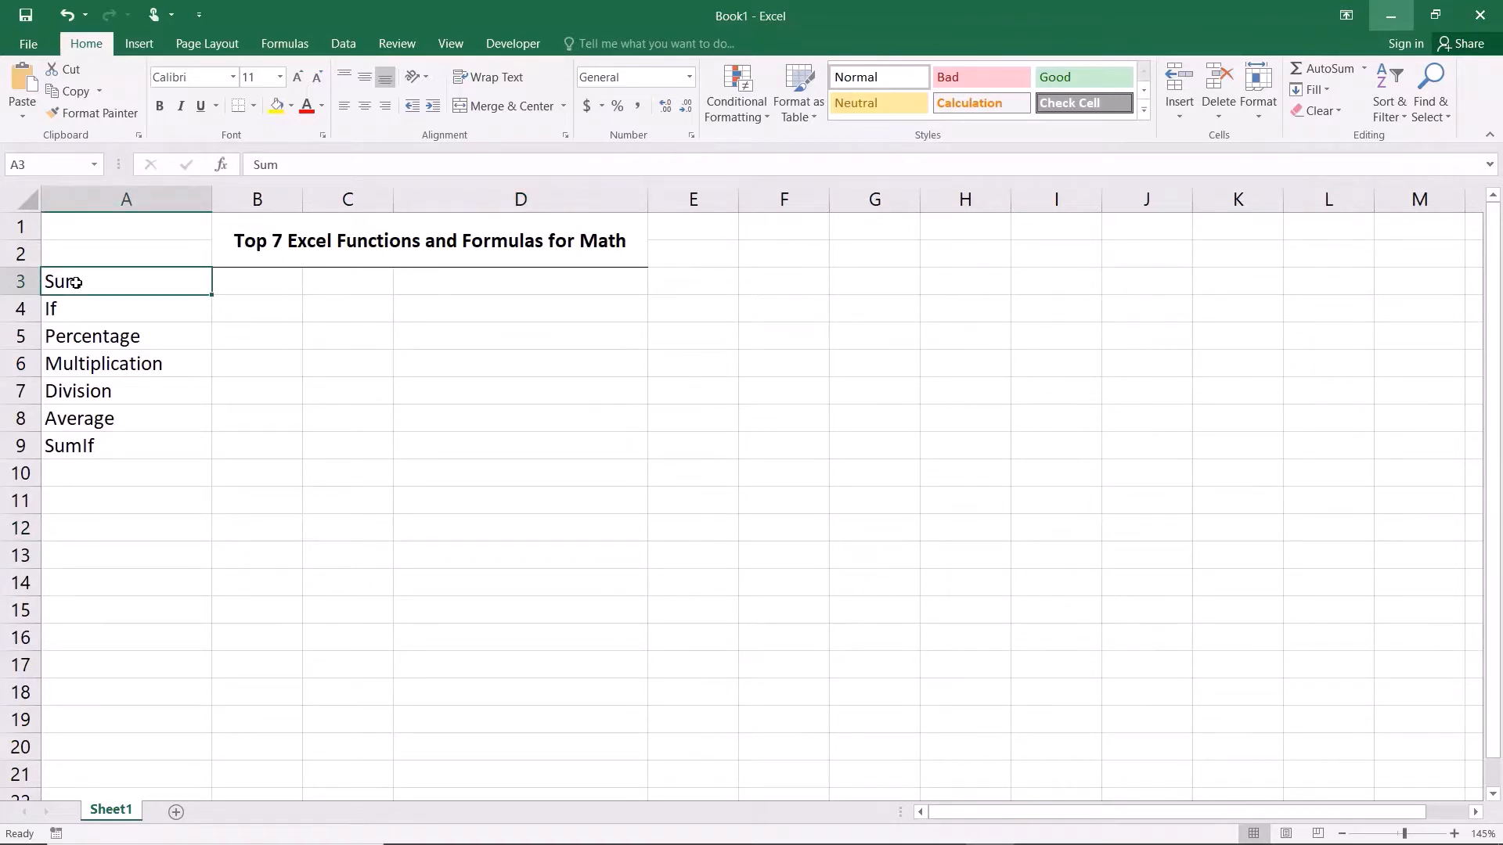
left_click(275, 287)
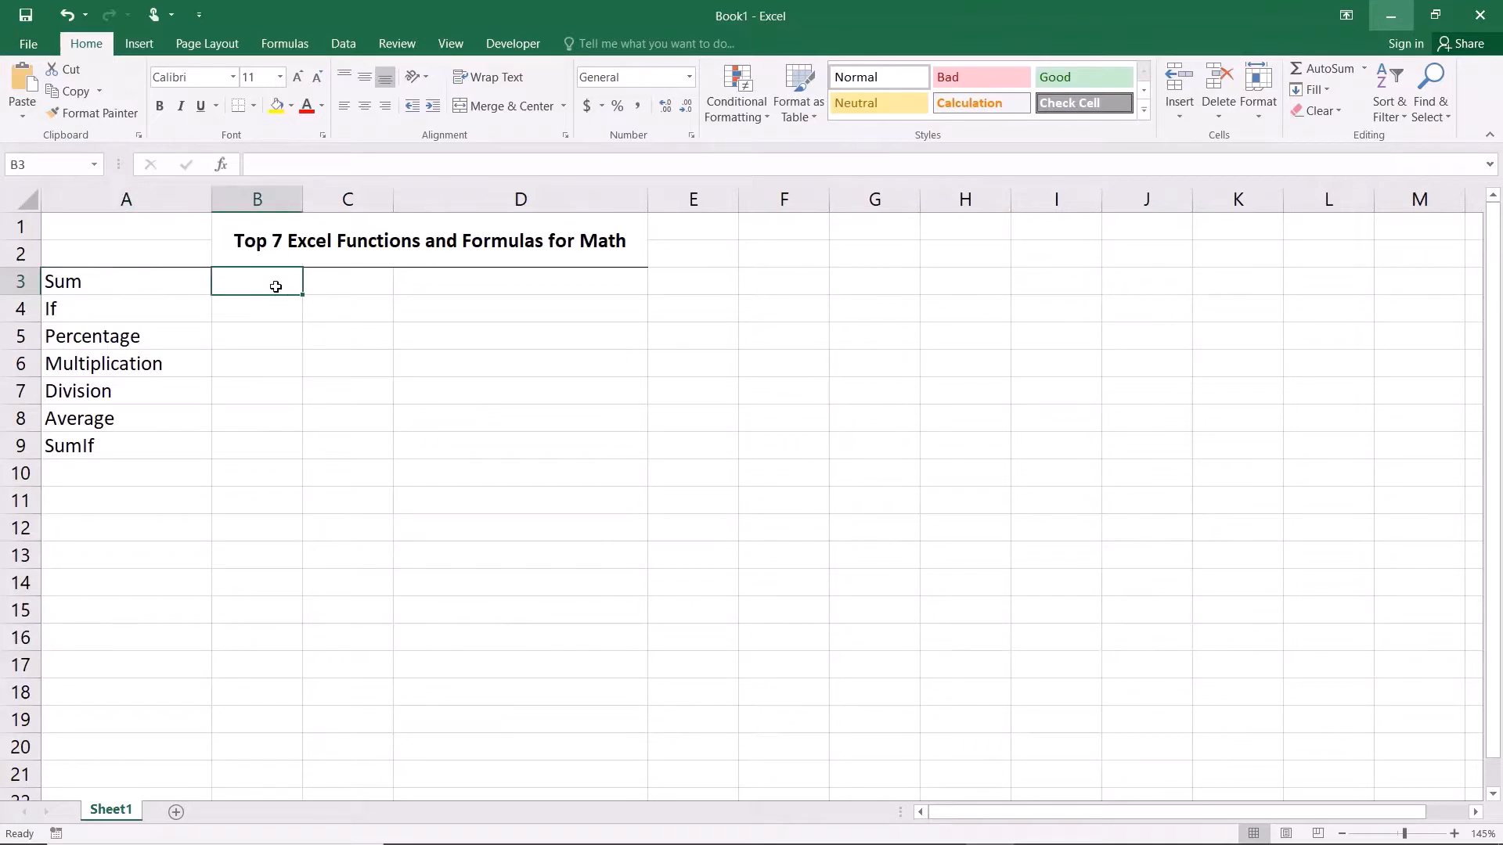
type("9")
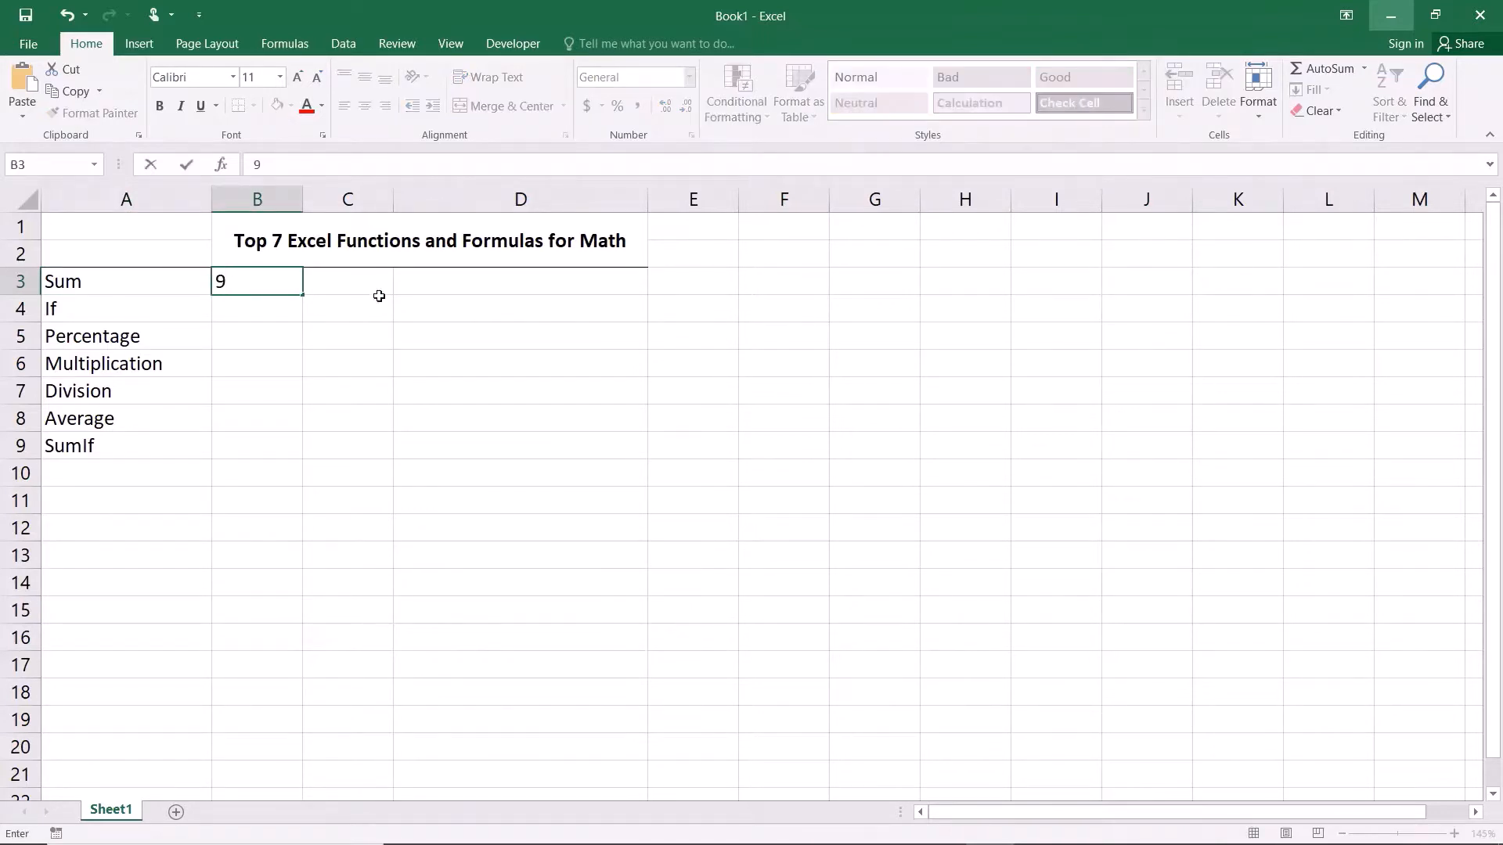
left_click(361, 279)
type("1")
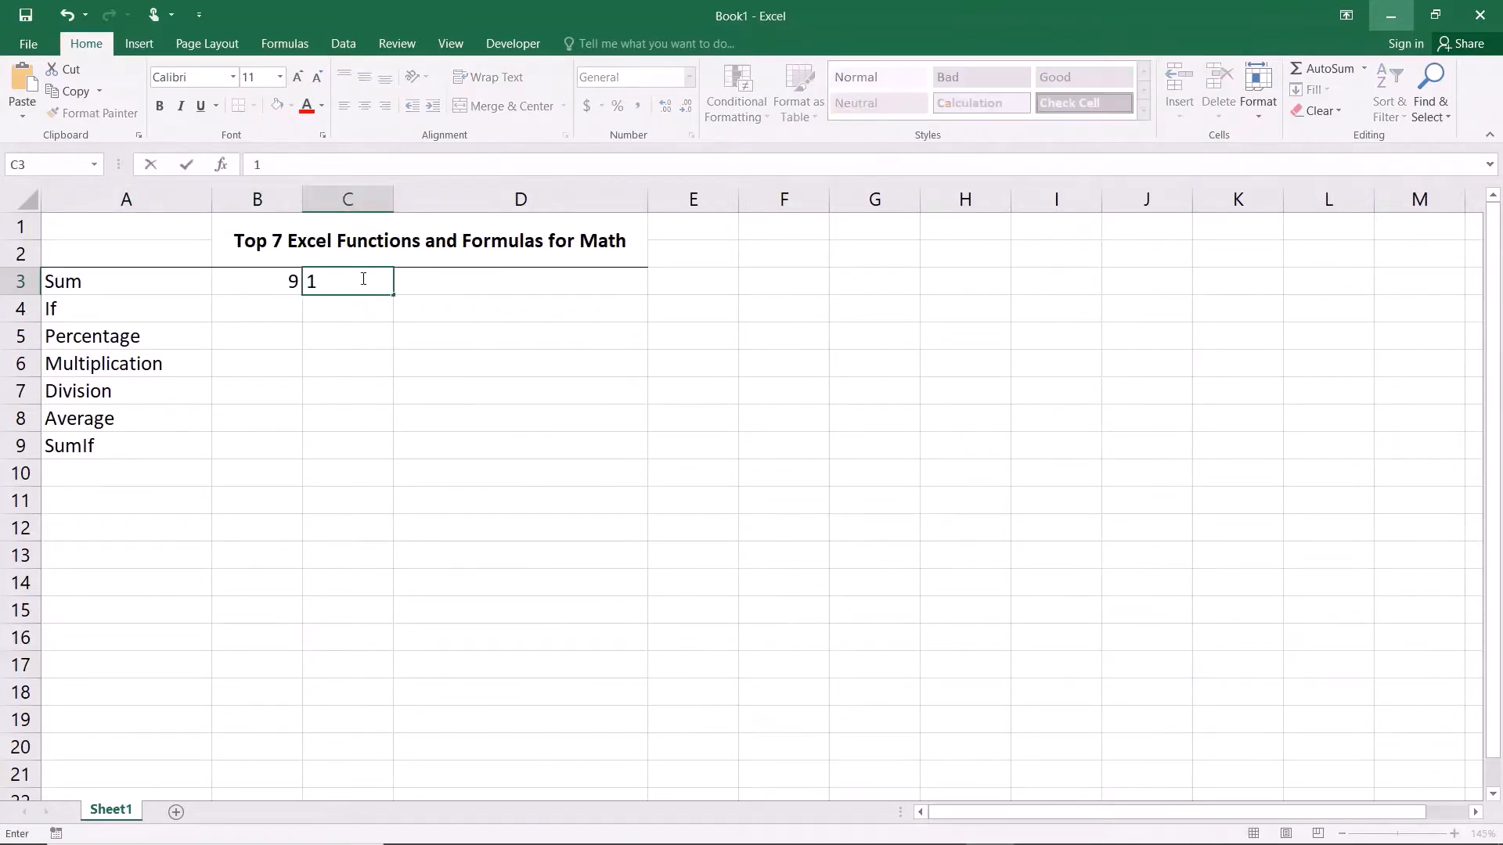
left_click(537, 396)
- Add the two numbers of the Sum row in cell D3 with the formula =B3+C3
left_click(486, 285)
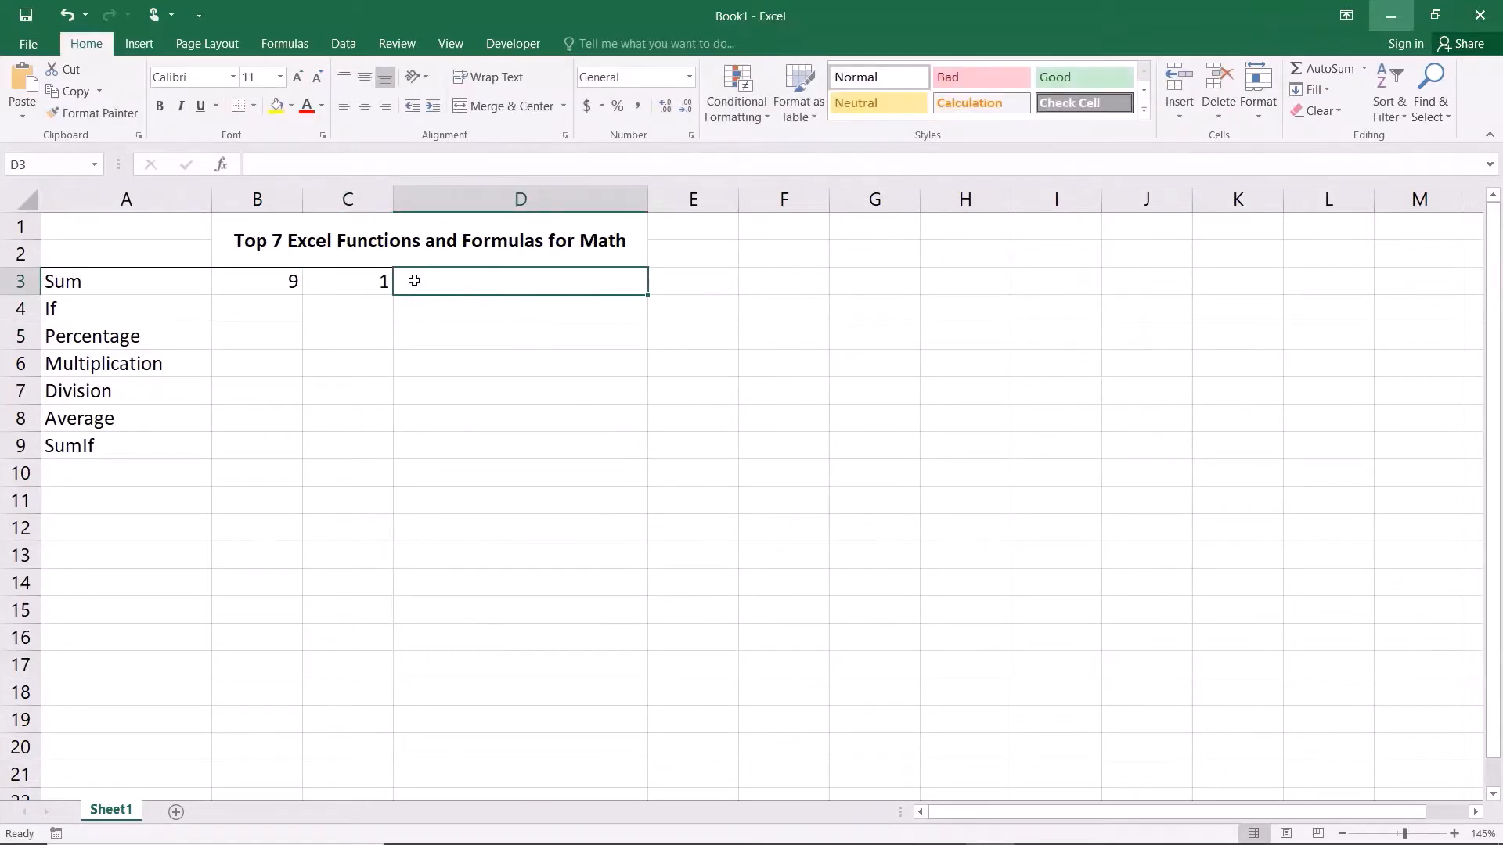
left_click(345, 283)
left_click(419, 283)
type("=")
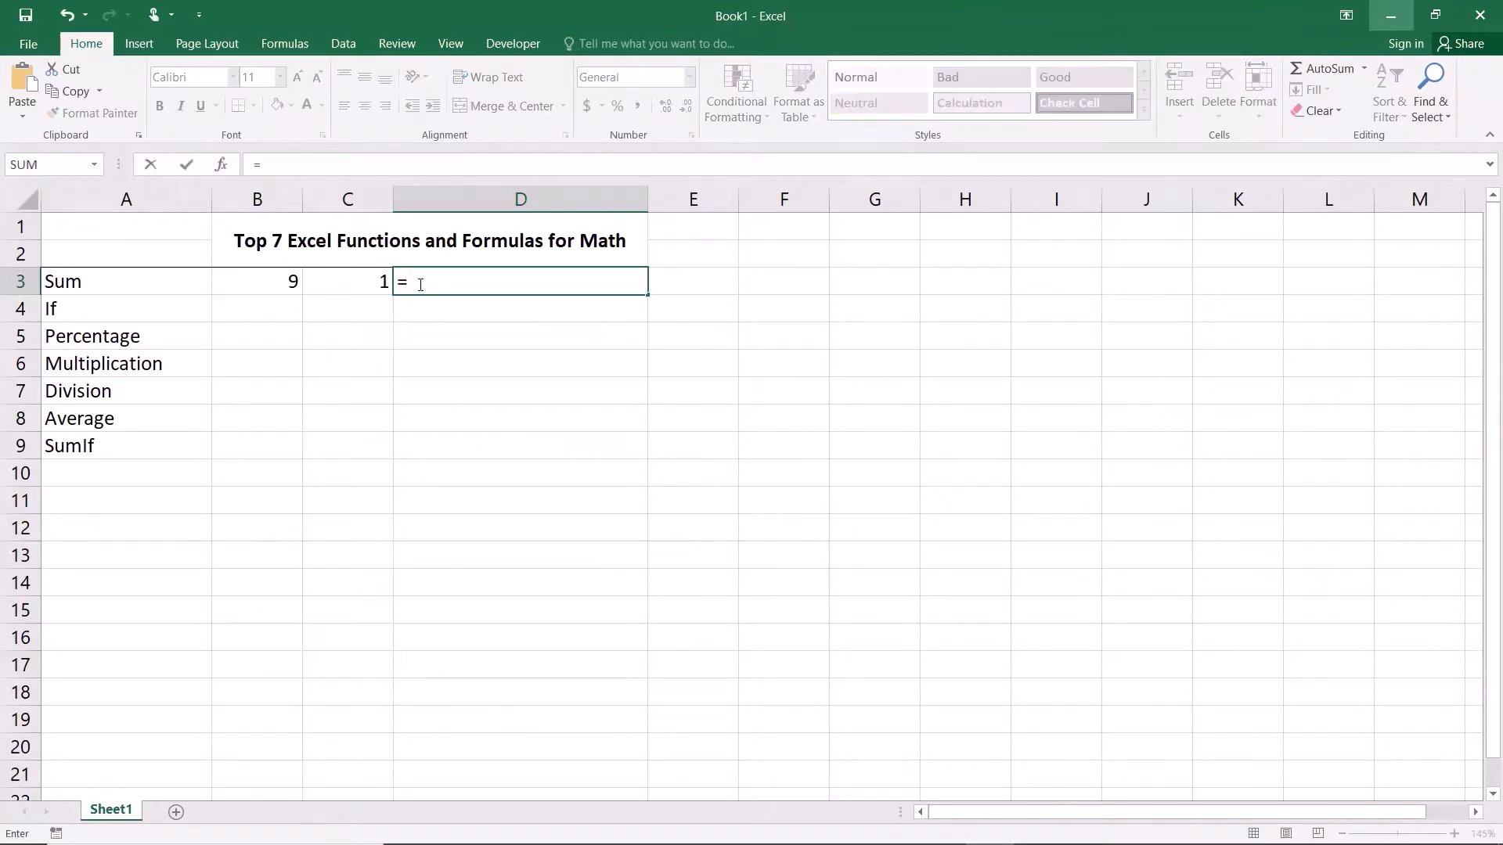
left_click(290, 285)
type("+")
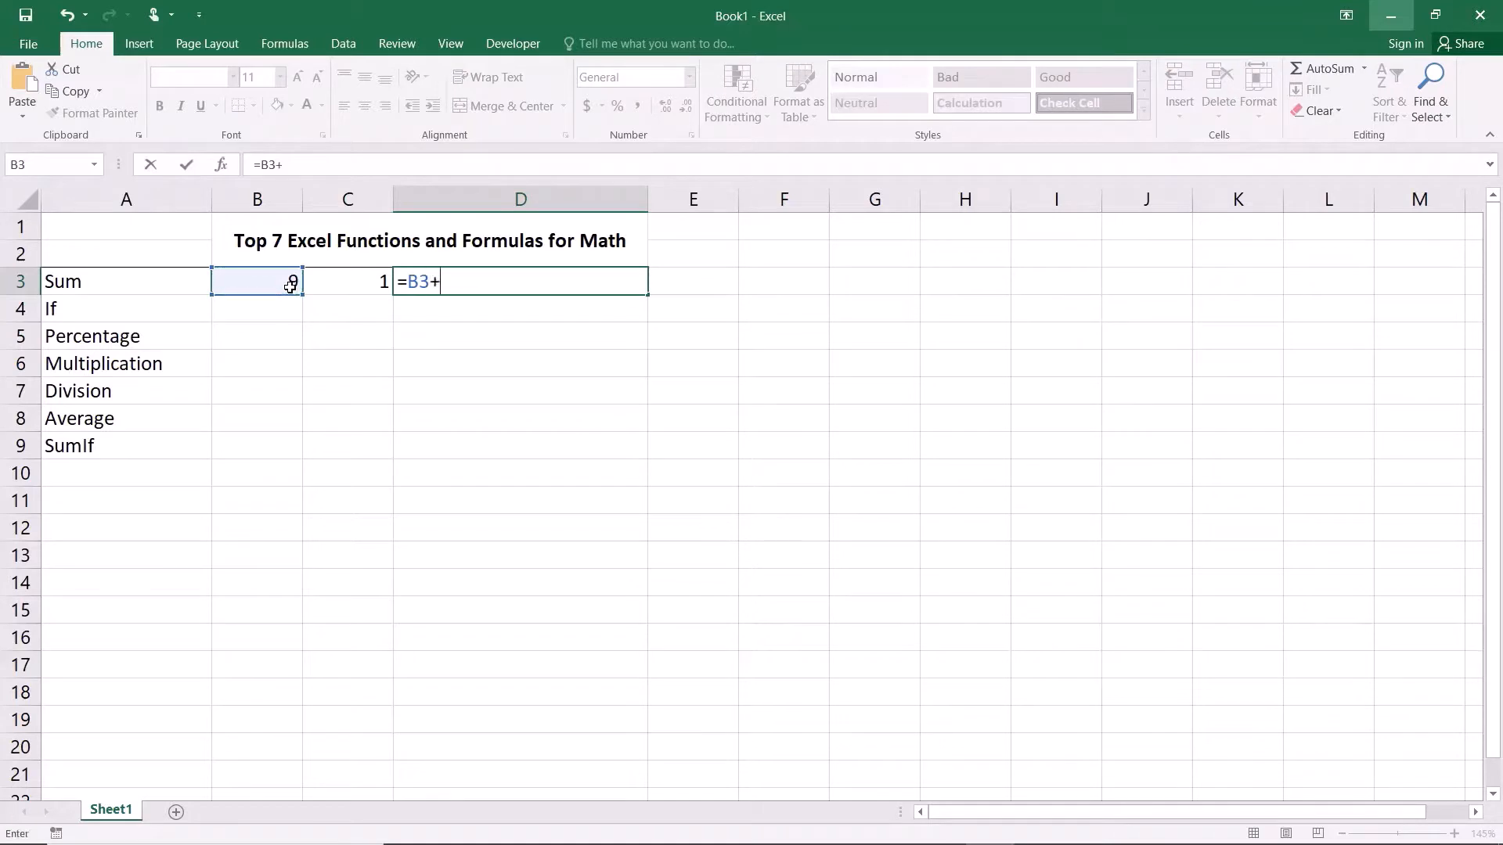
left_click(333, 283)
key("Return")
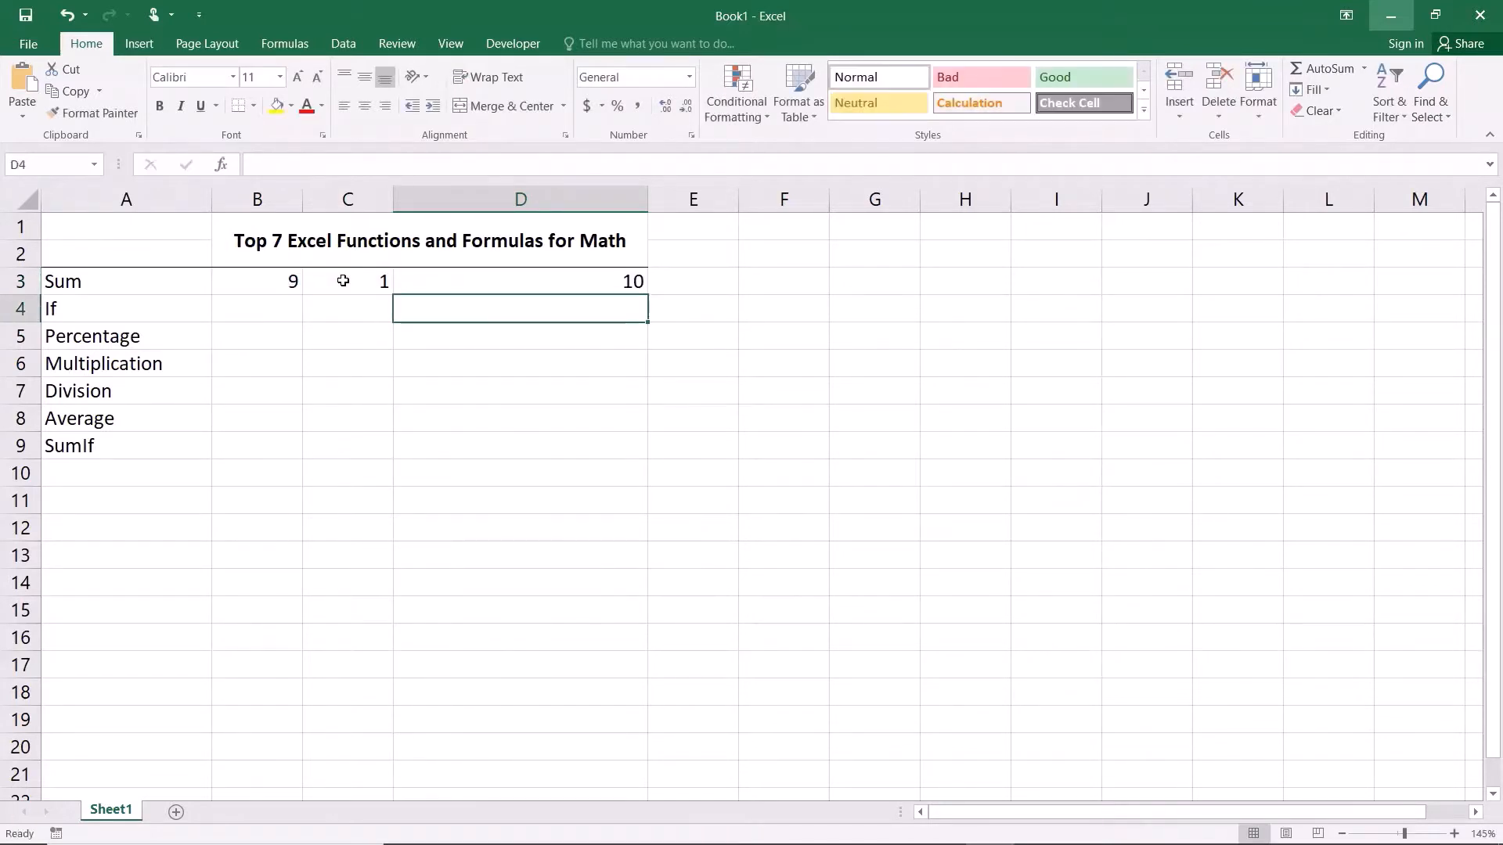
left_click(493, 340)
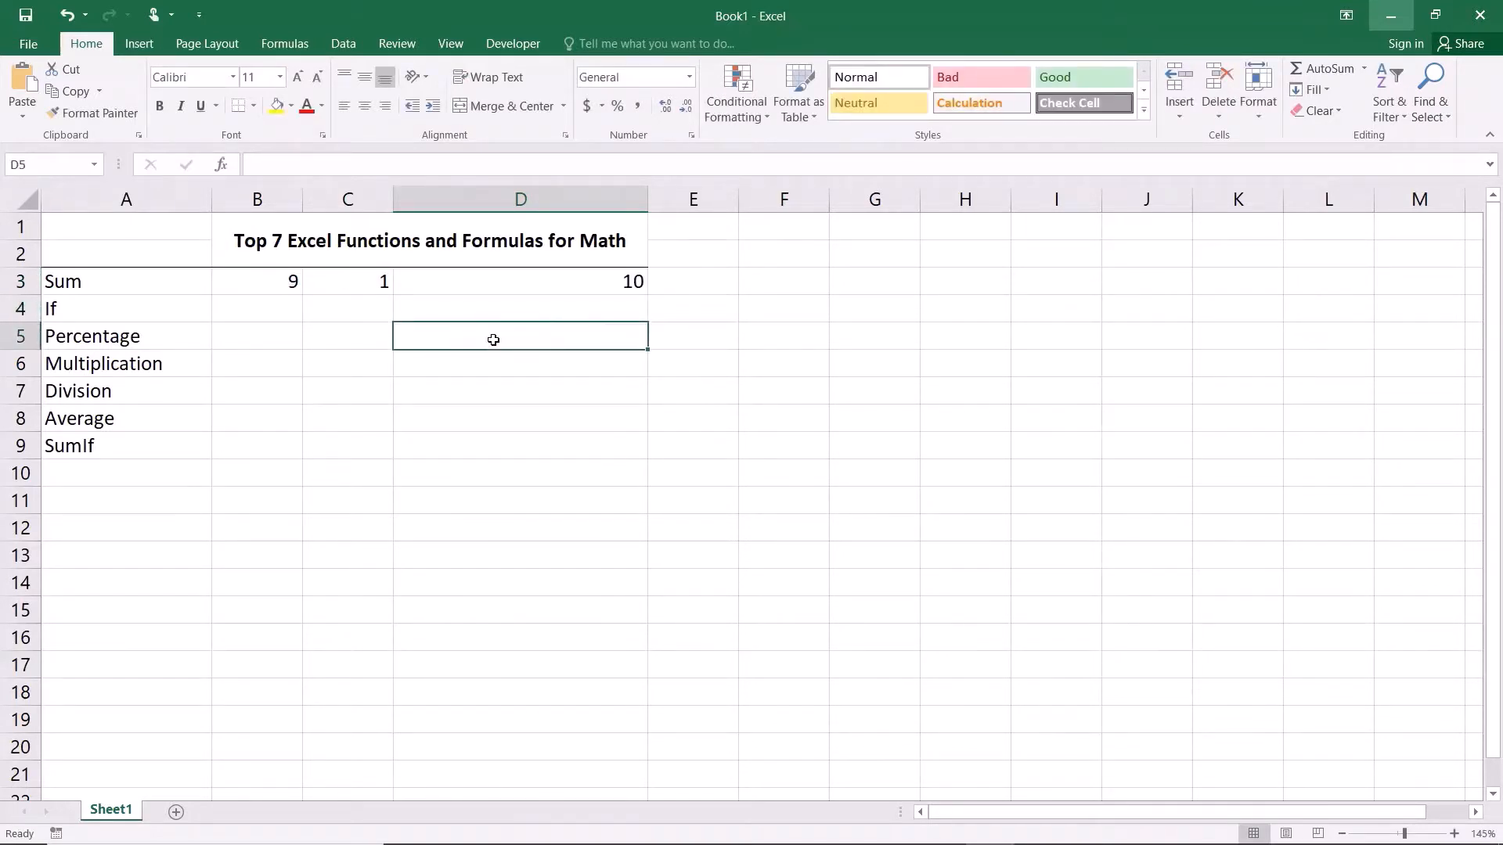
- Add the same two numbers in cell E3 with the function =SUM(B3:C3)
left_click(683, 281)
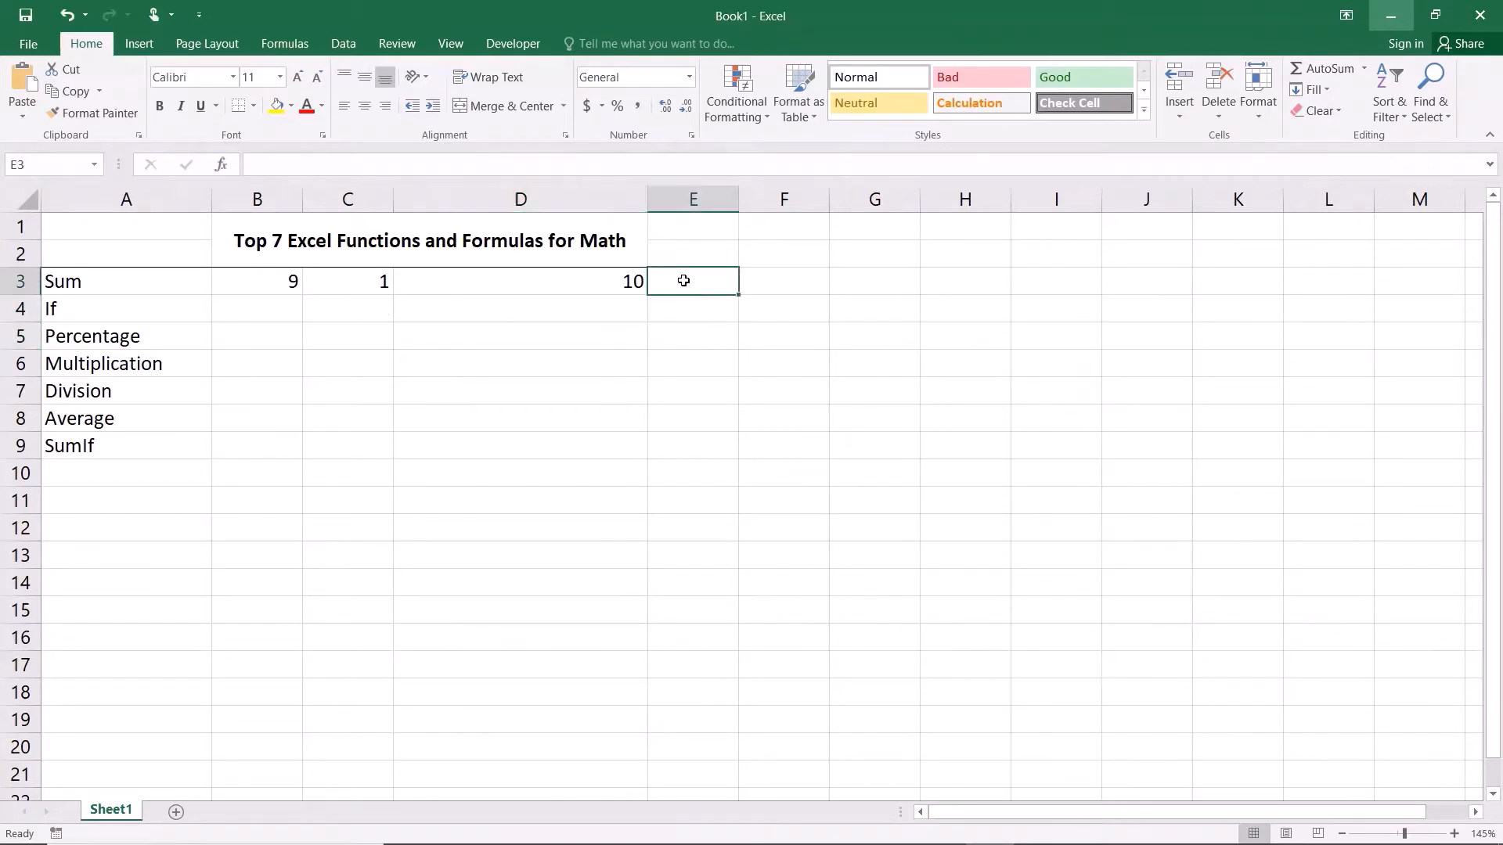
type("=sum")
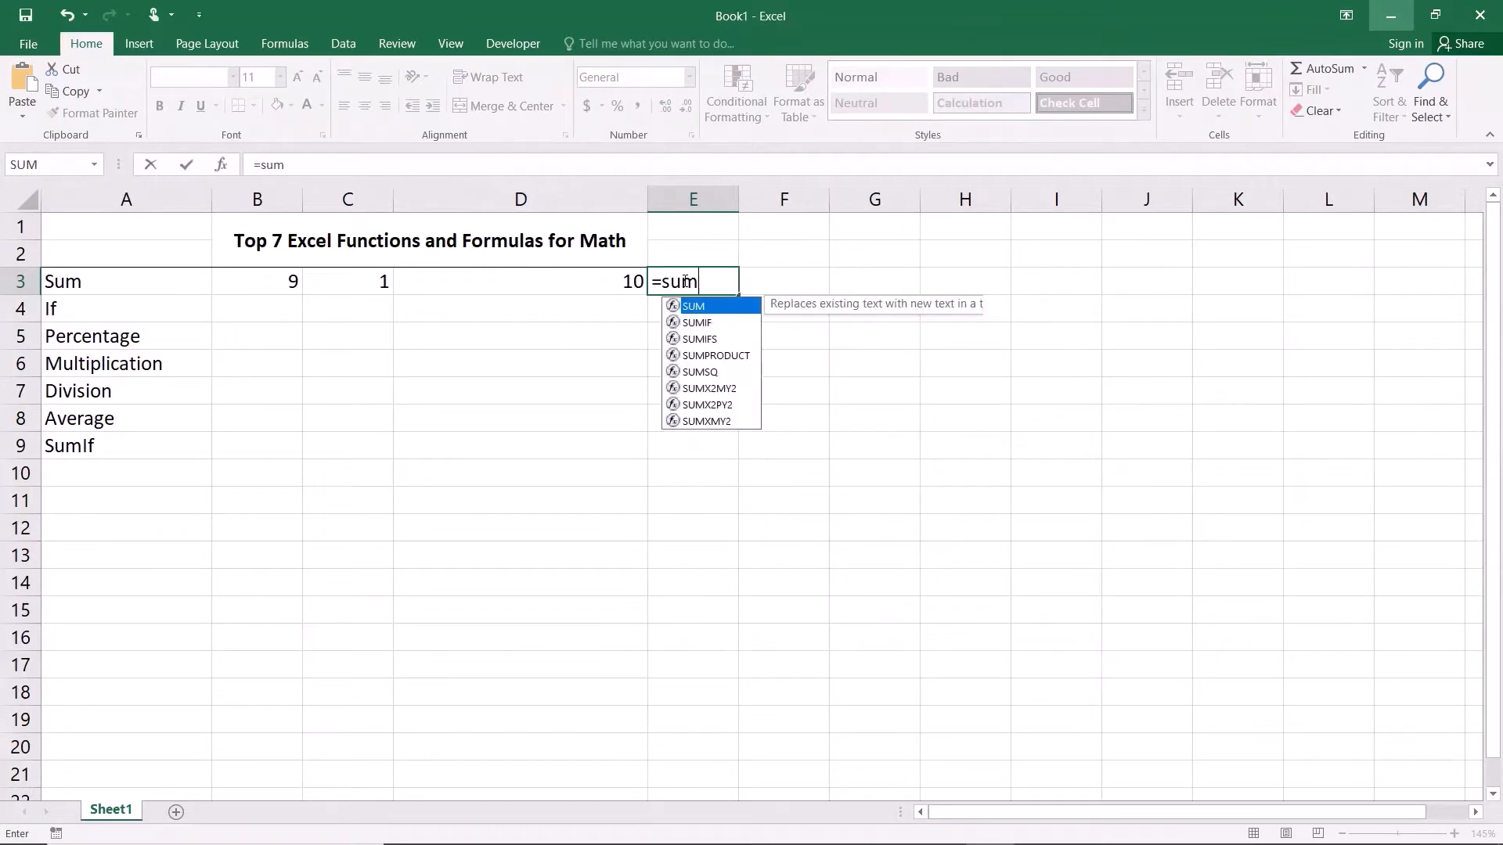
type("(")
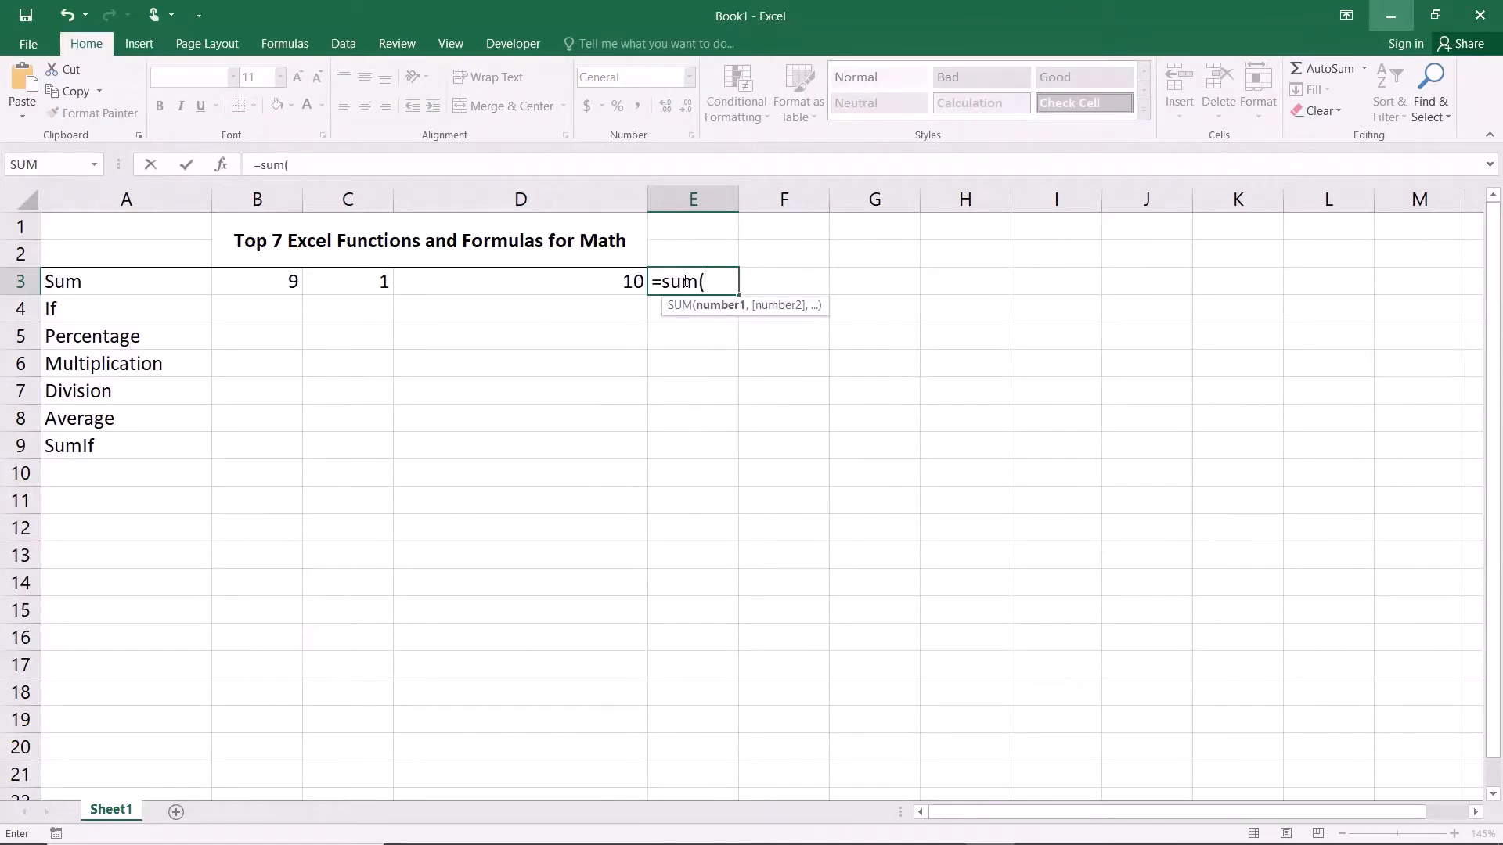
left_click_drag(282, 286, 359, 283)
type(")")
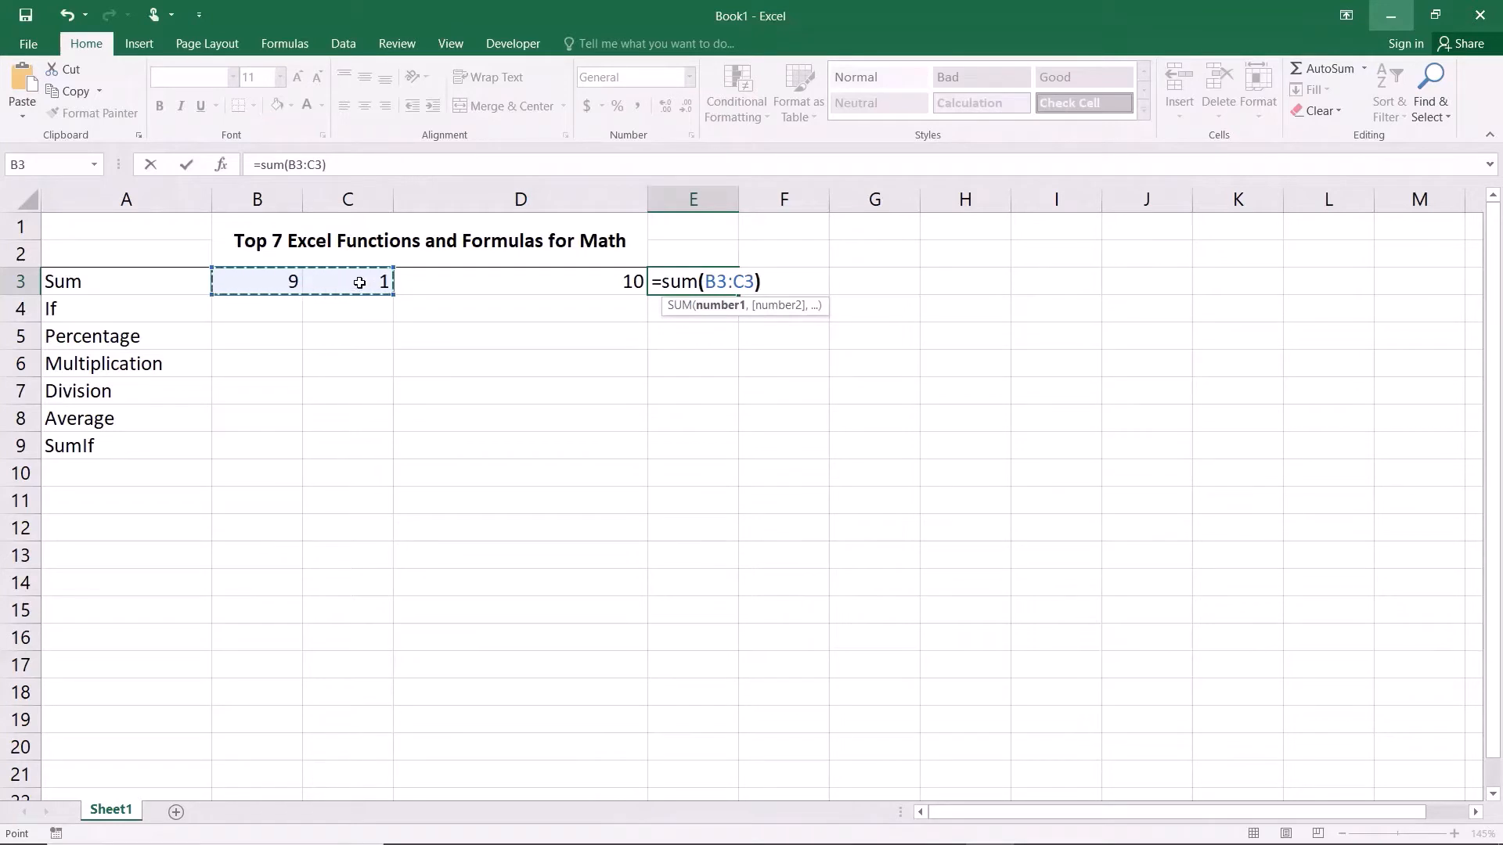
key("Return")
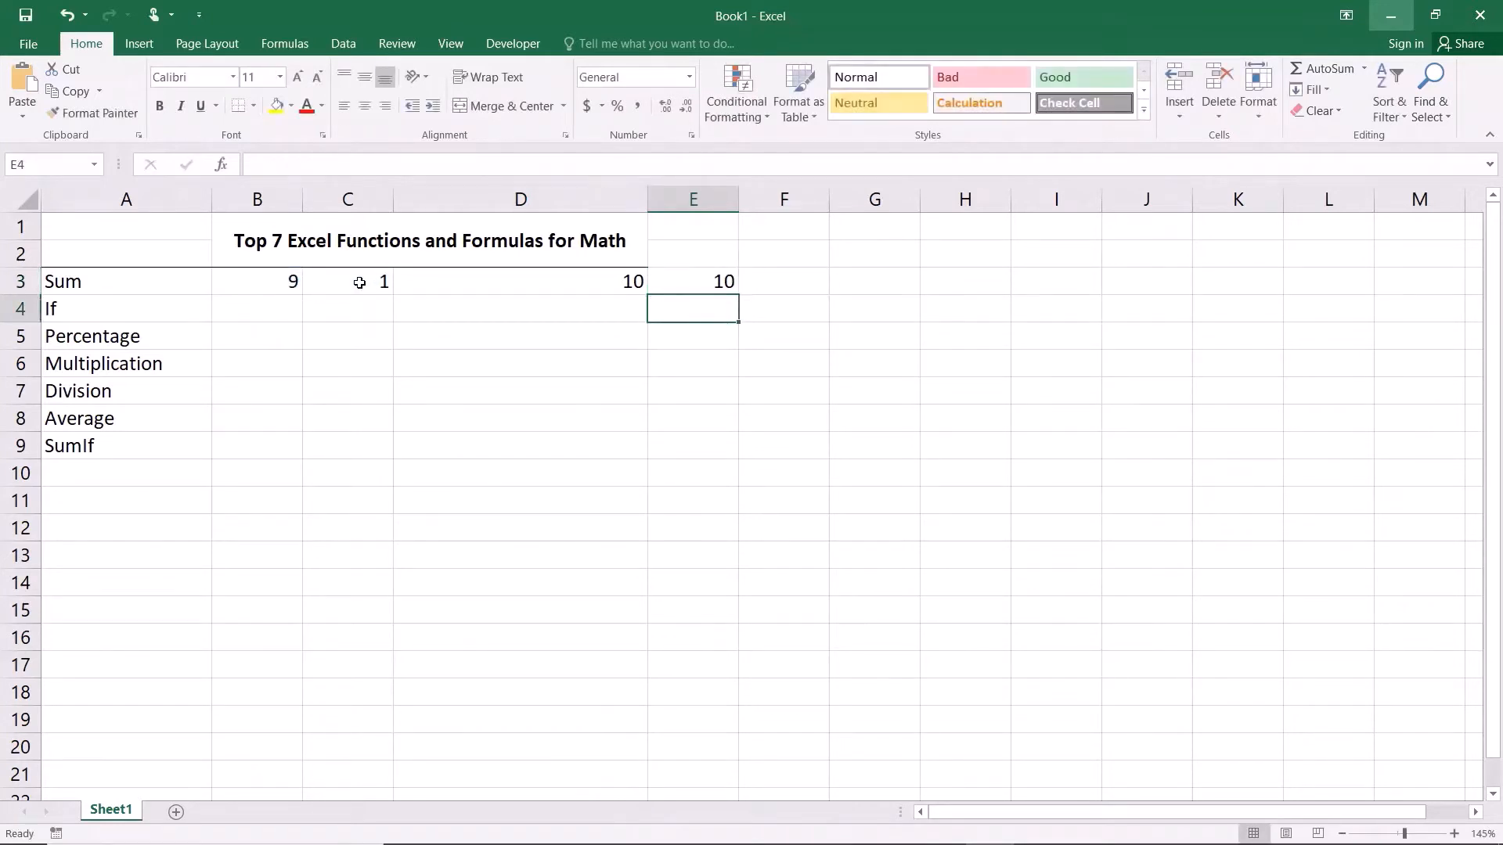
- Compare the addition formula in D3 with the SUM formula in E3 and the cells each one references
left_click(584, 286)
double_click(584, 285)
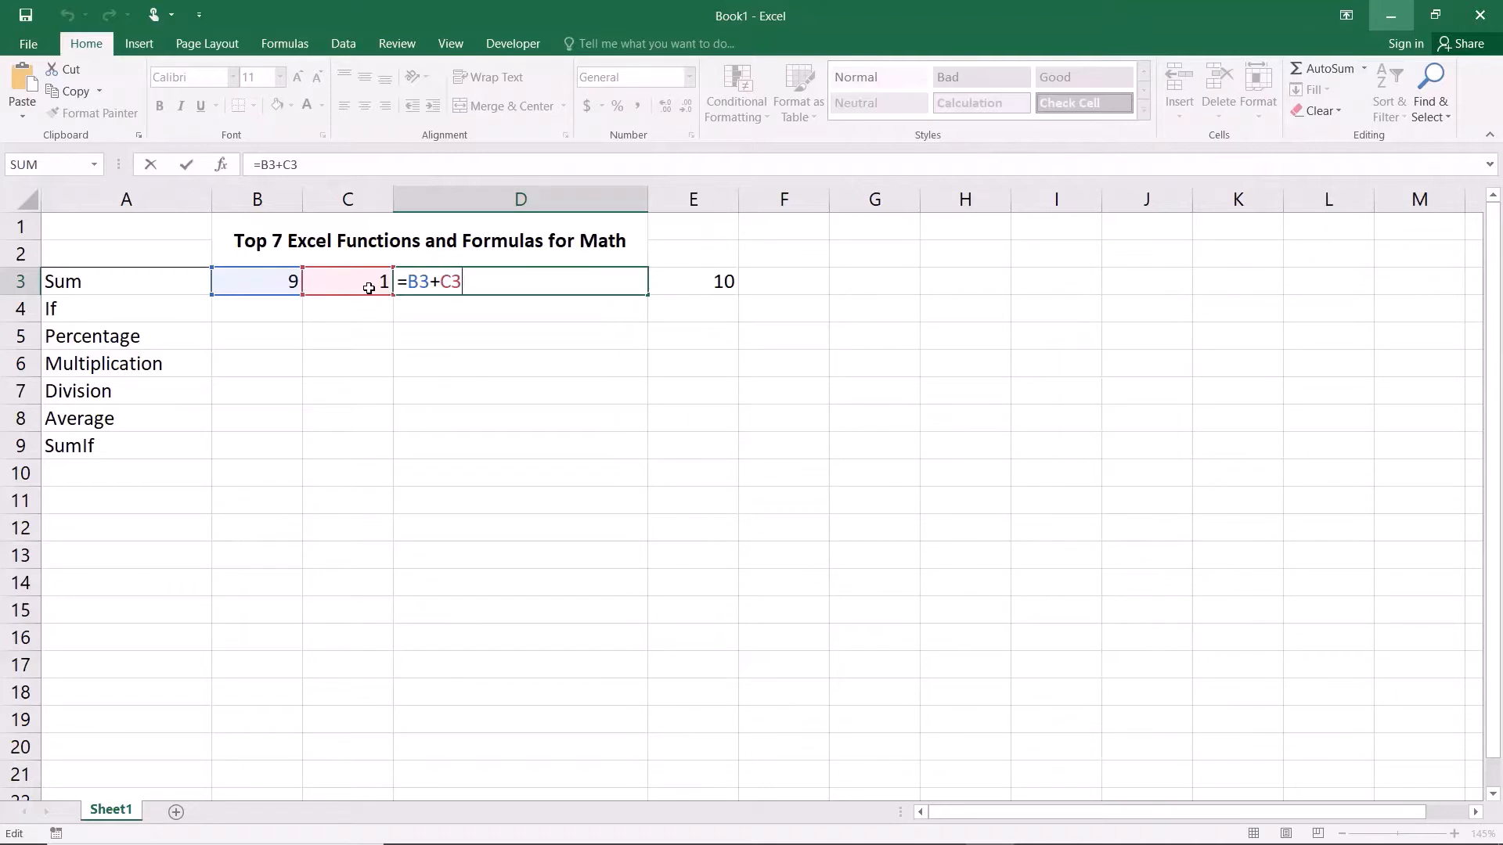
key("Return")
left_click(681, 281)
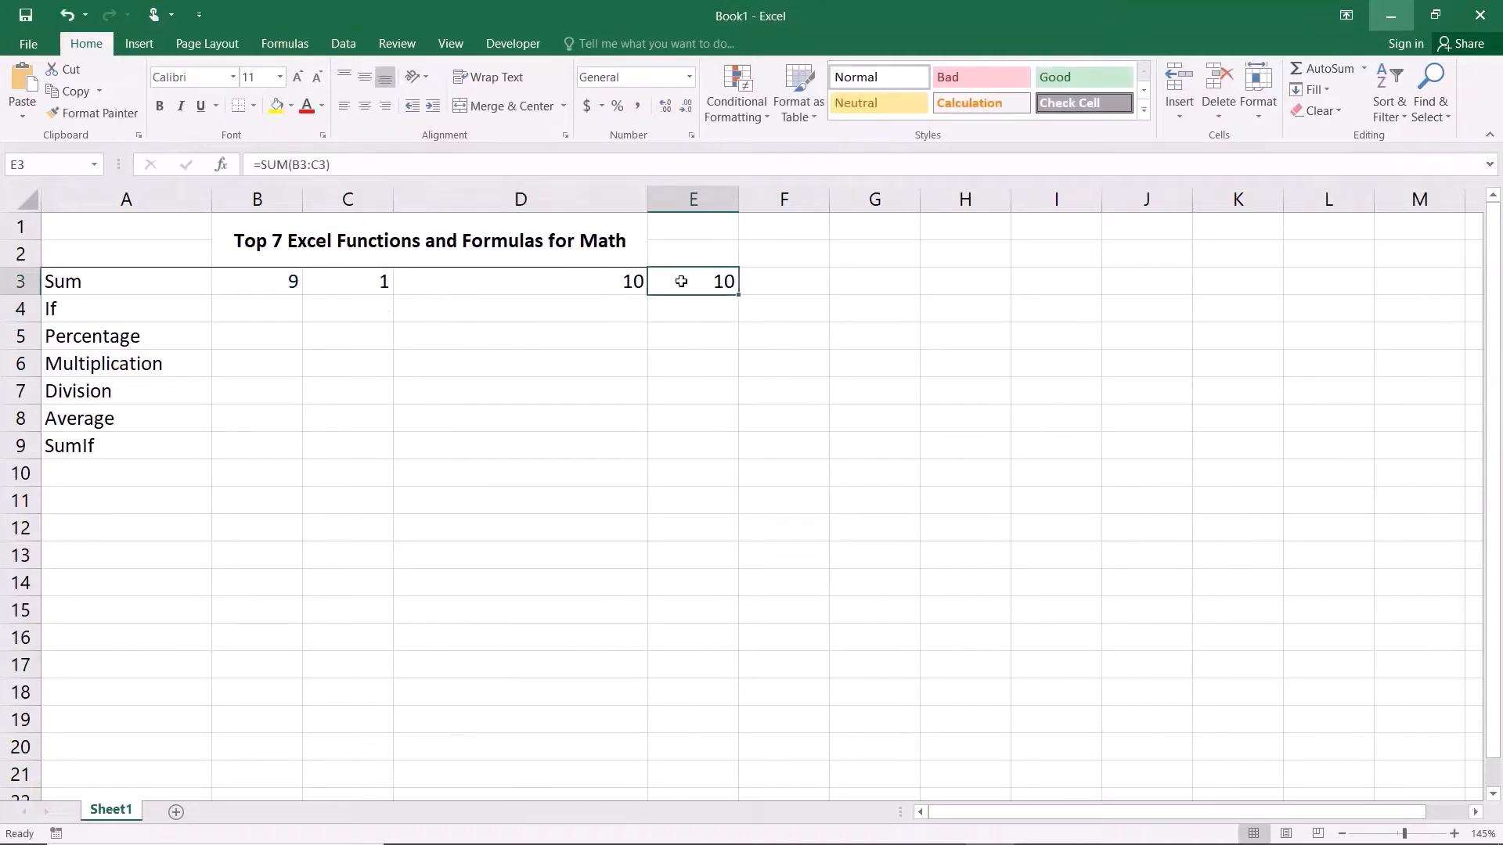
double_click(681, 281)
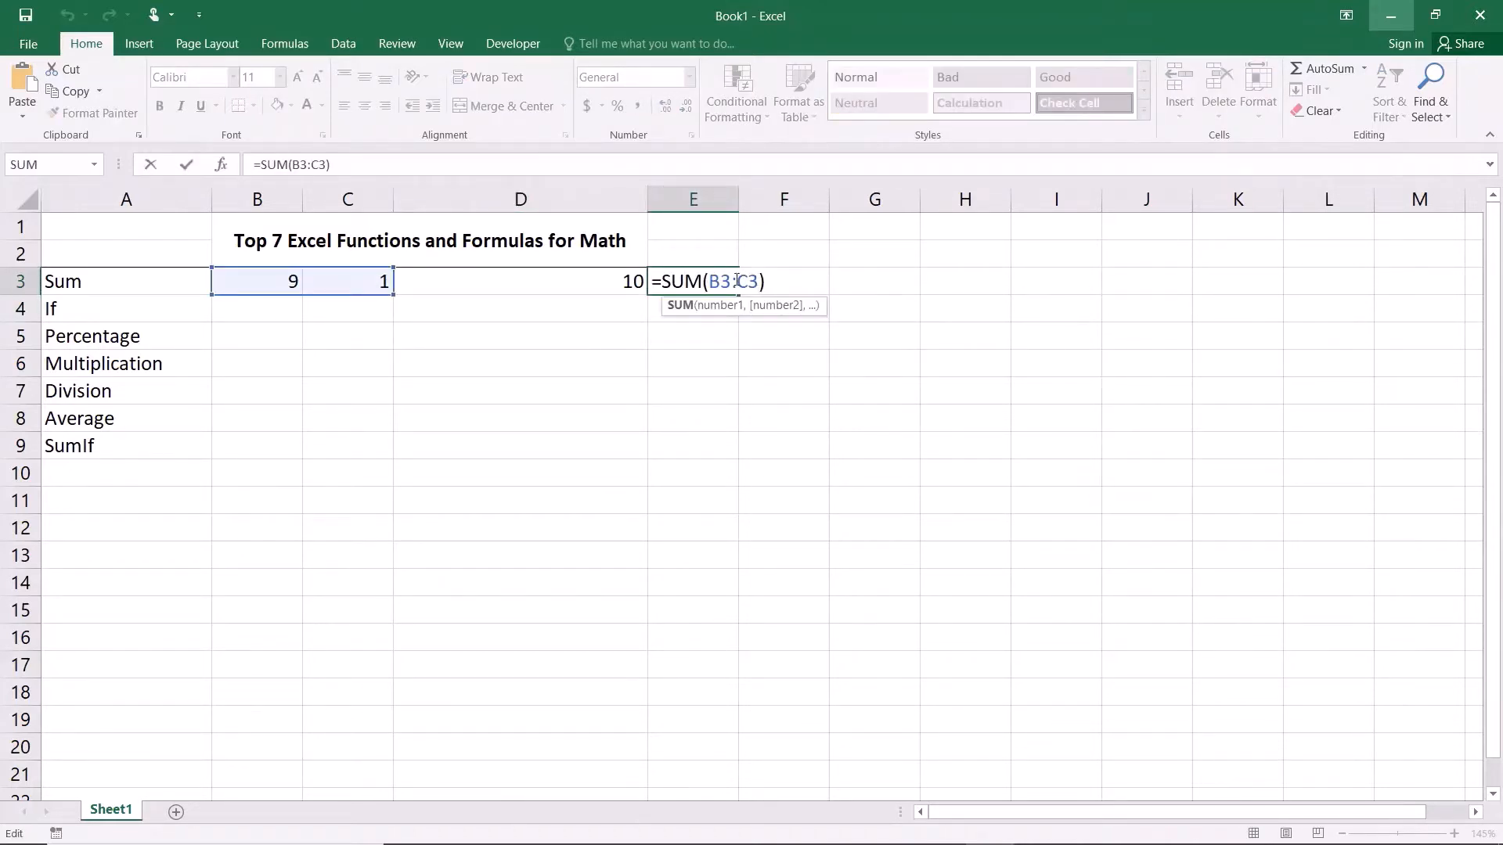
left_click(526, 279)
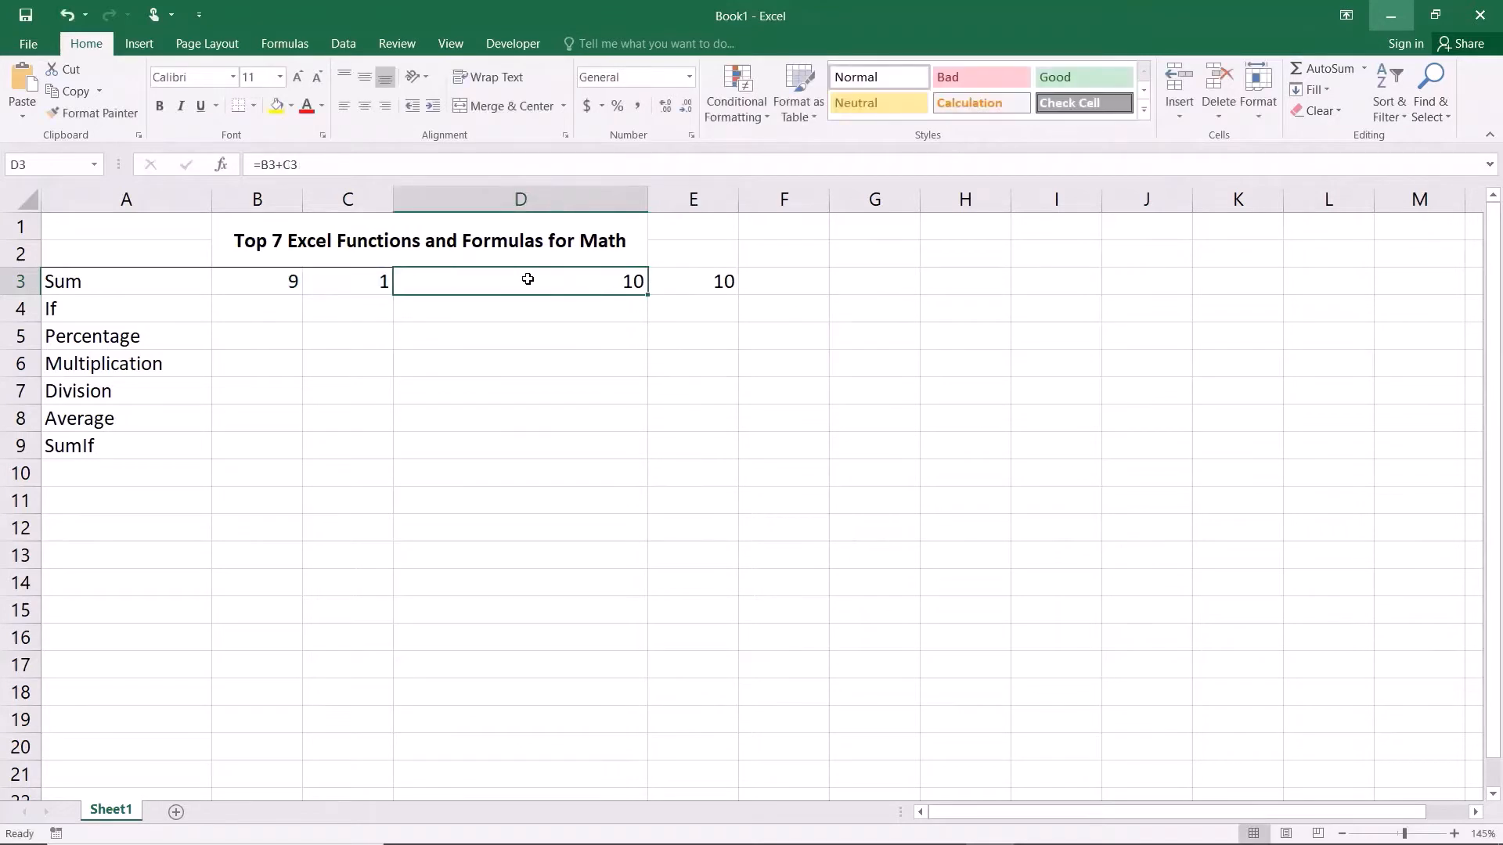
double_click(681, 281)
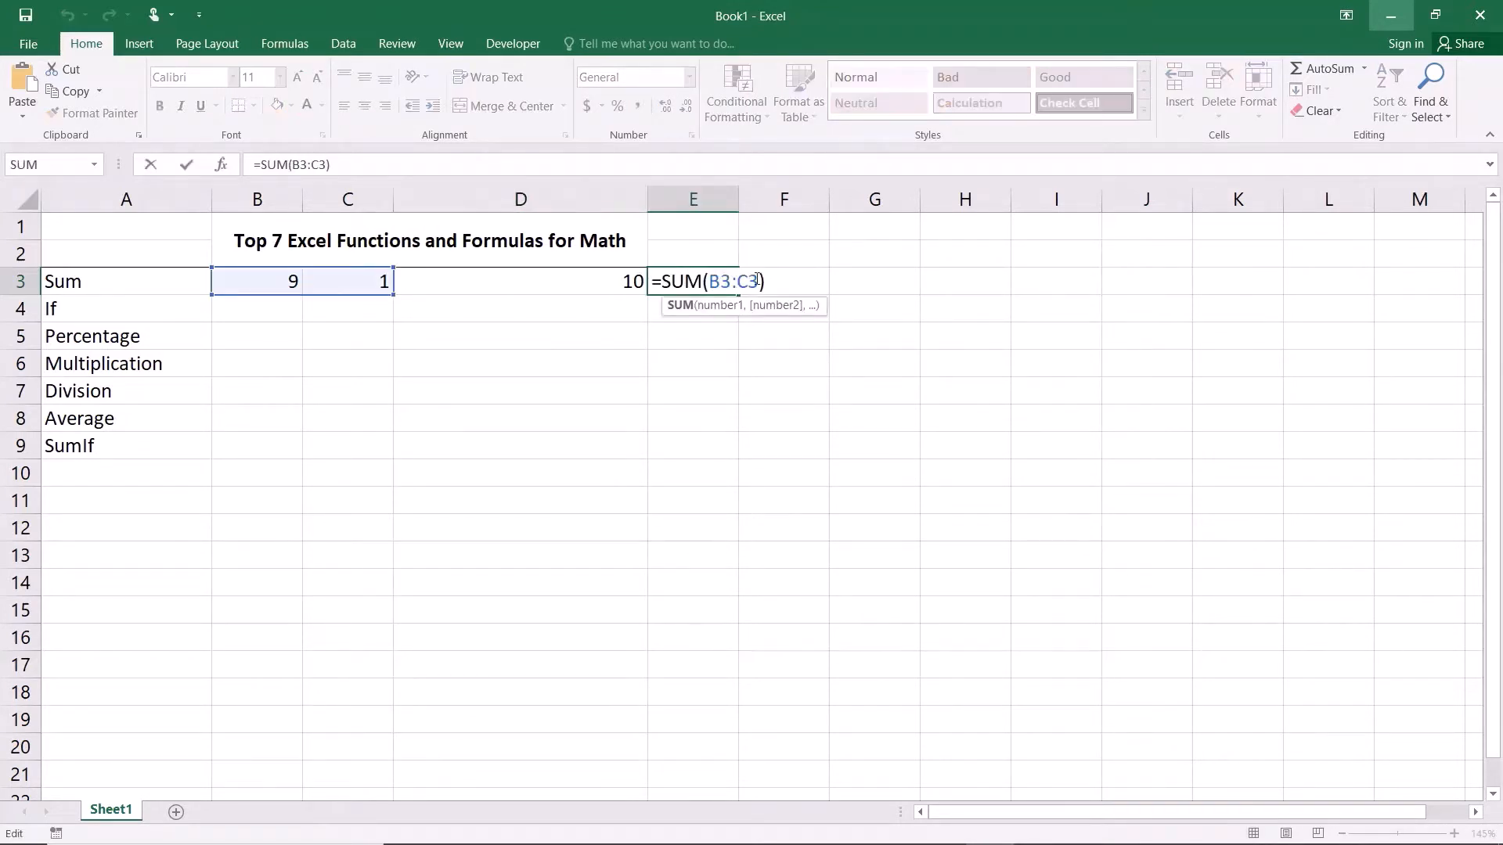
left_click(752, 280)
type("4")
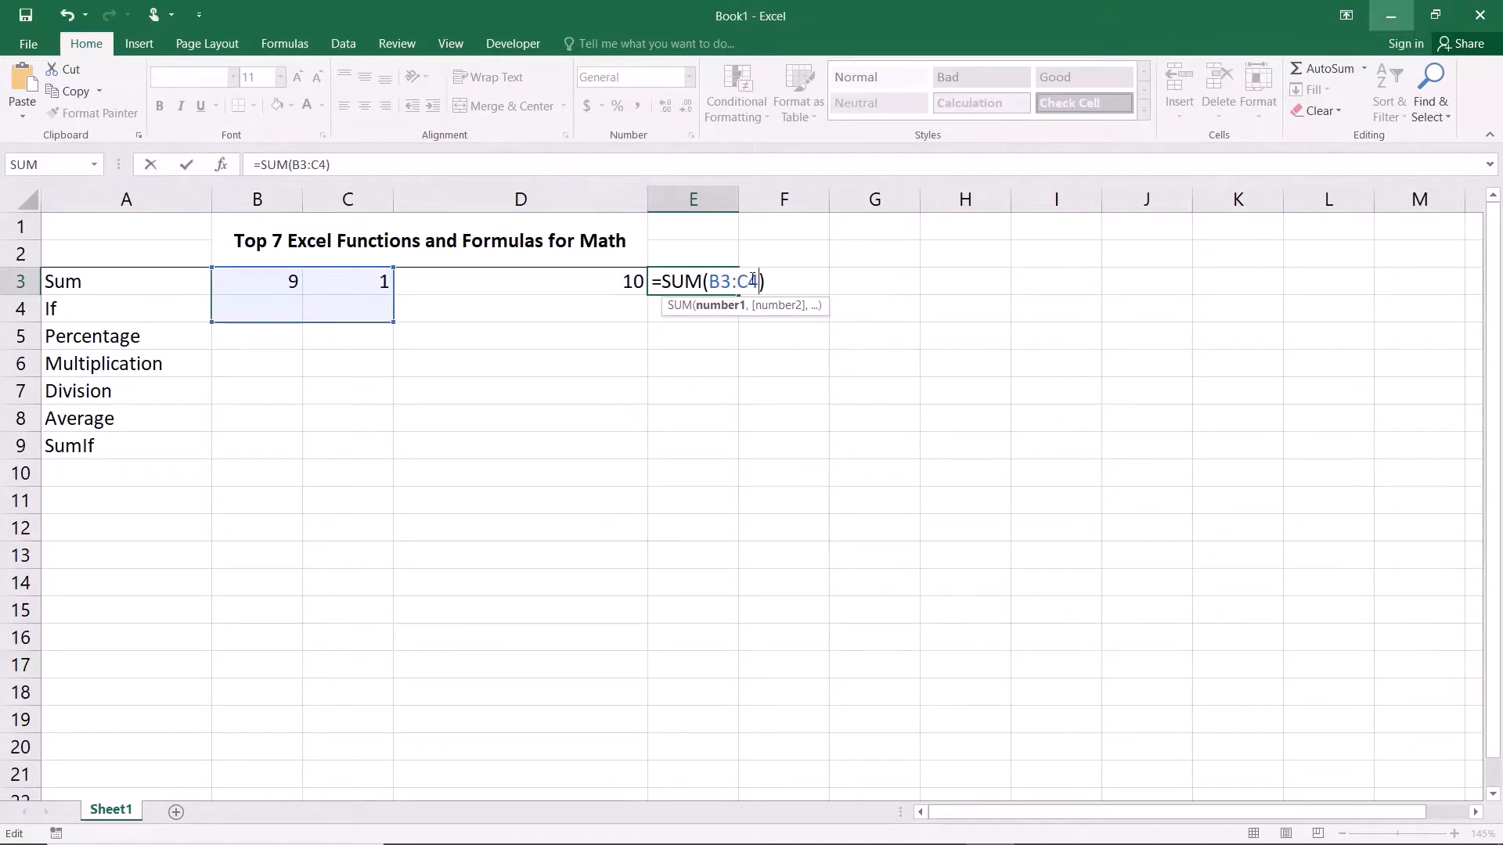
key("ctrl+z")
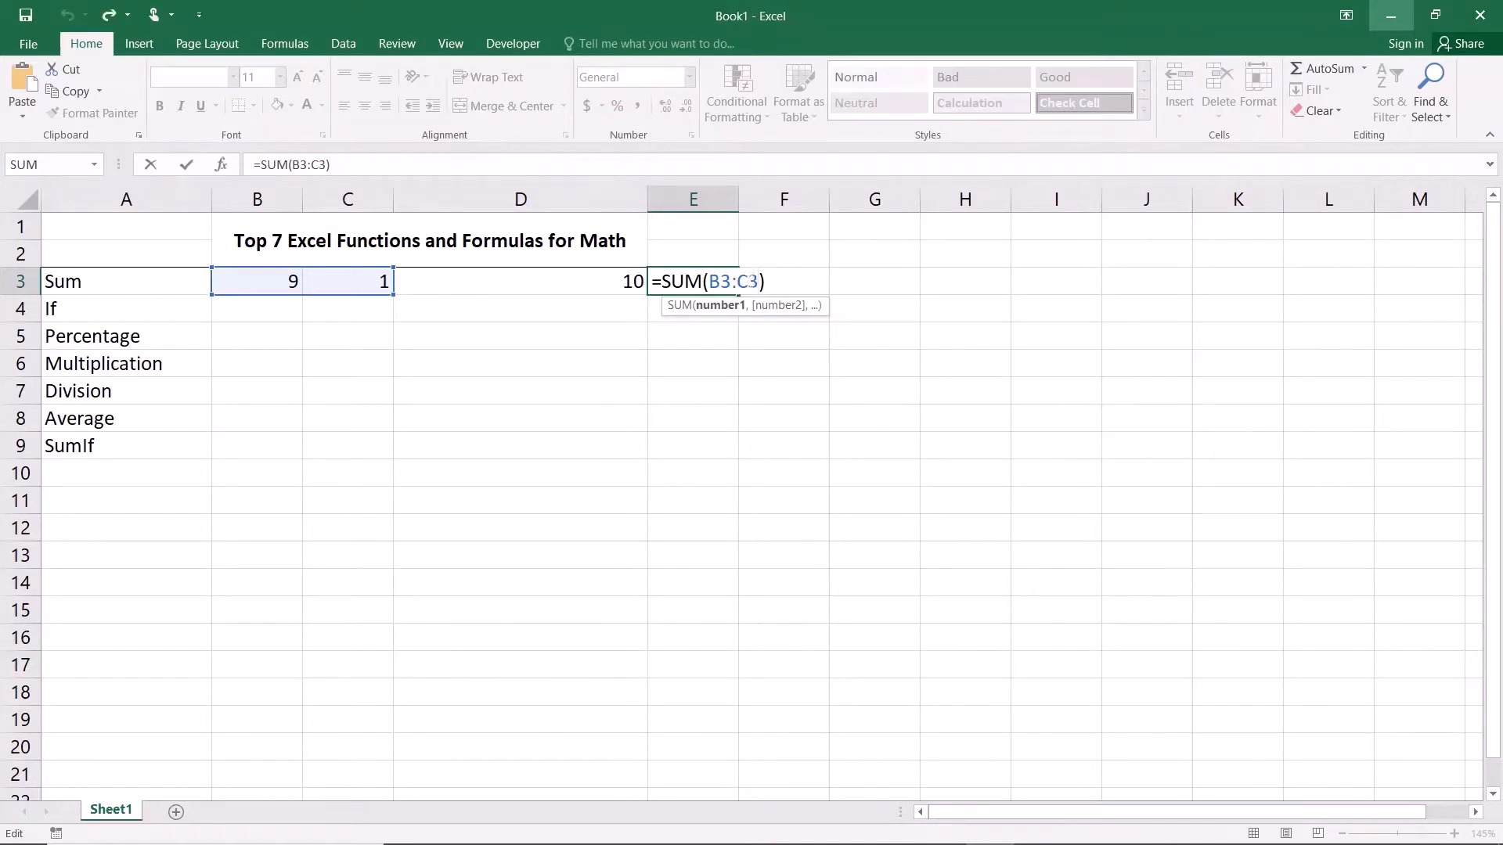
- Extend the SUM formula in E3 to cover the range B3:D3
left_click_drag(752, 282, 737, 281)
type("d")
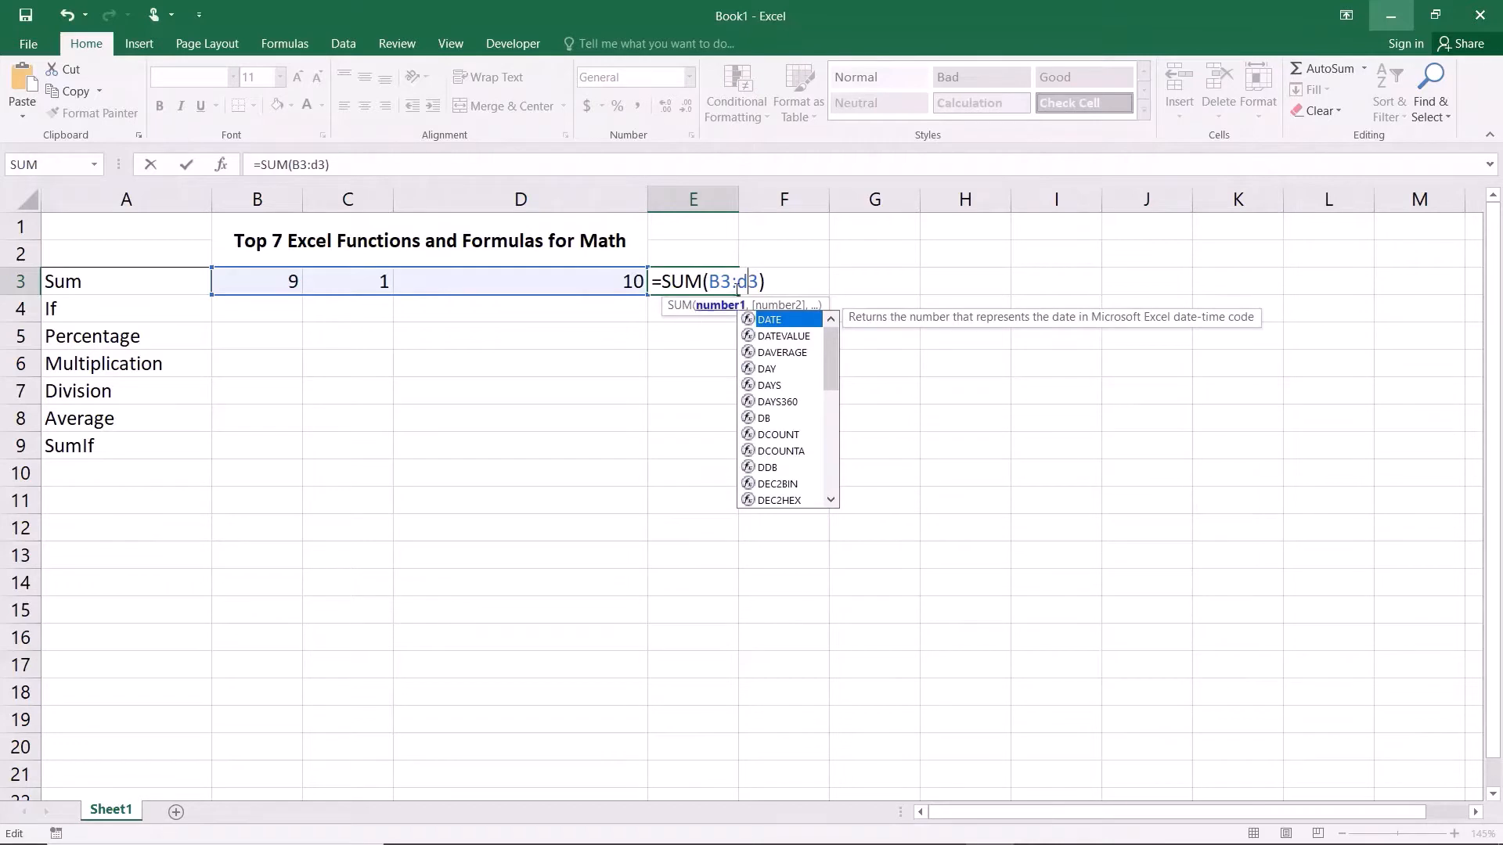
left_click(768, 282)
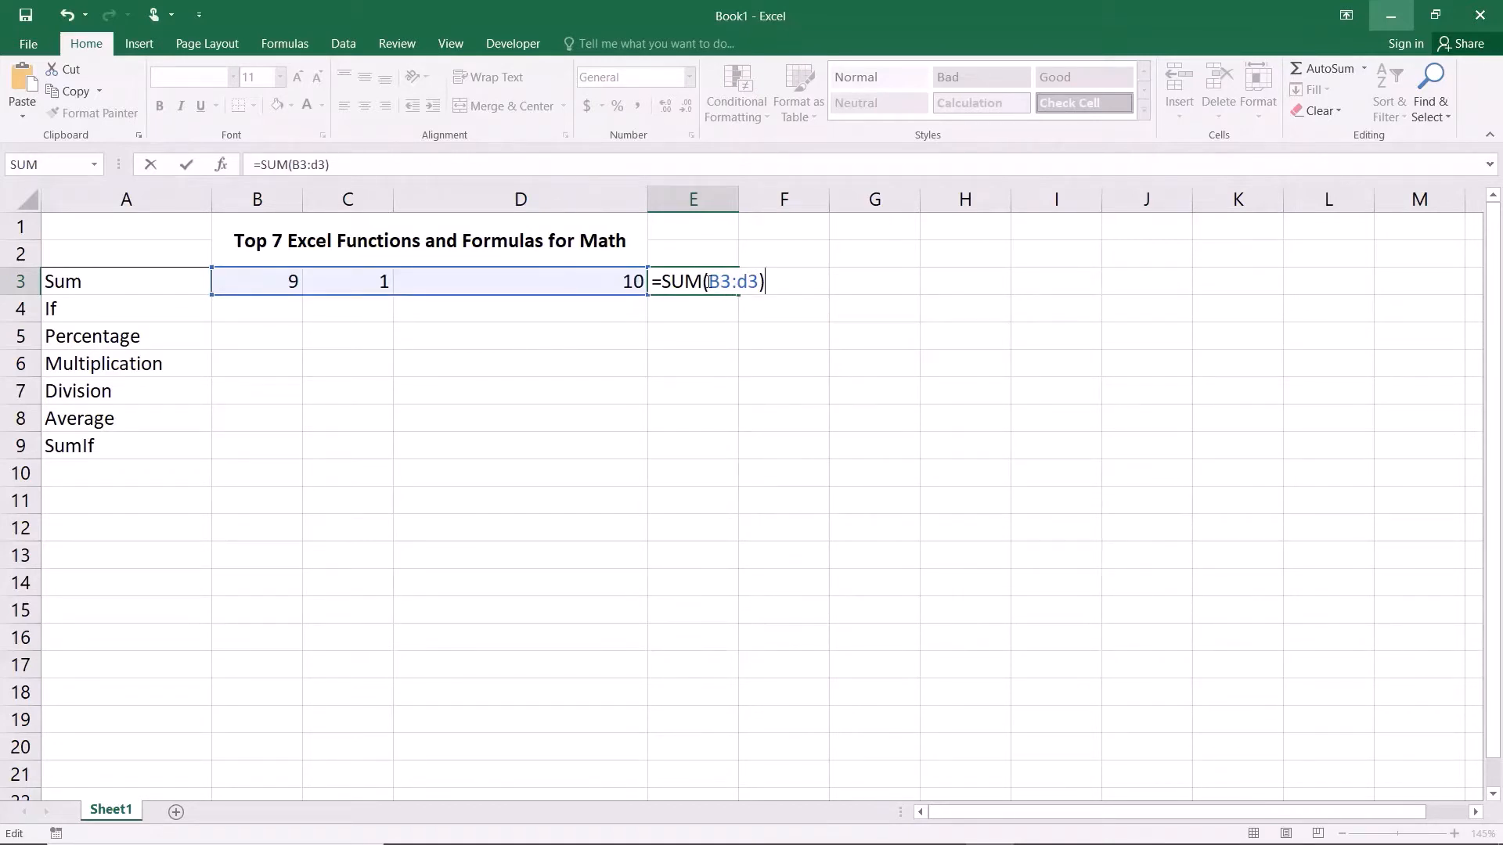
left_click_drag(709, 283, 760, 282)
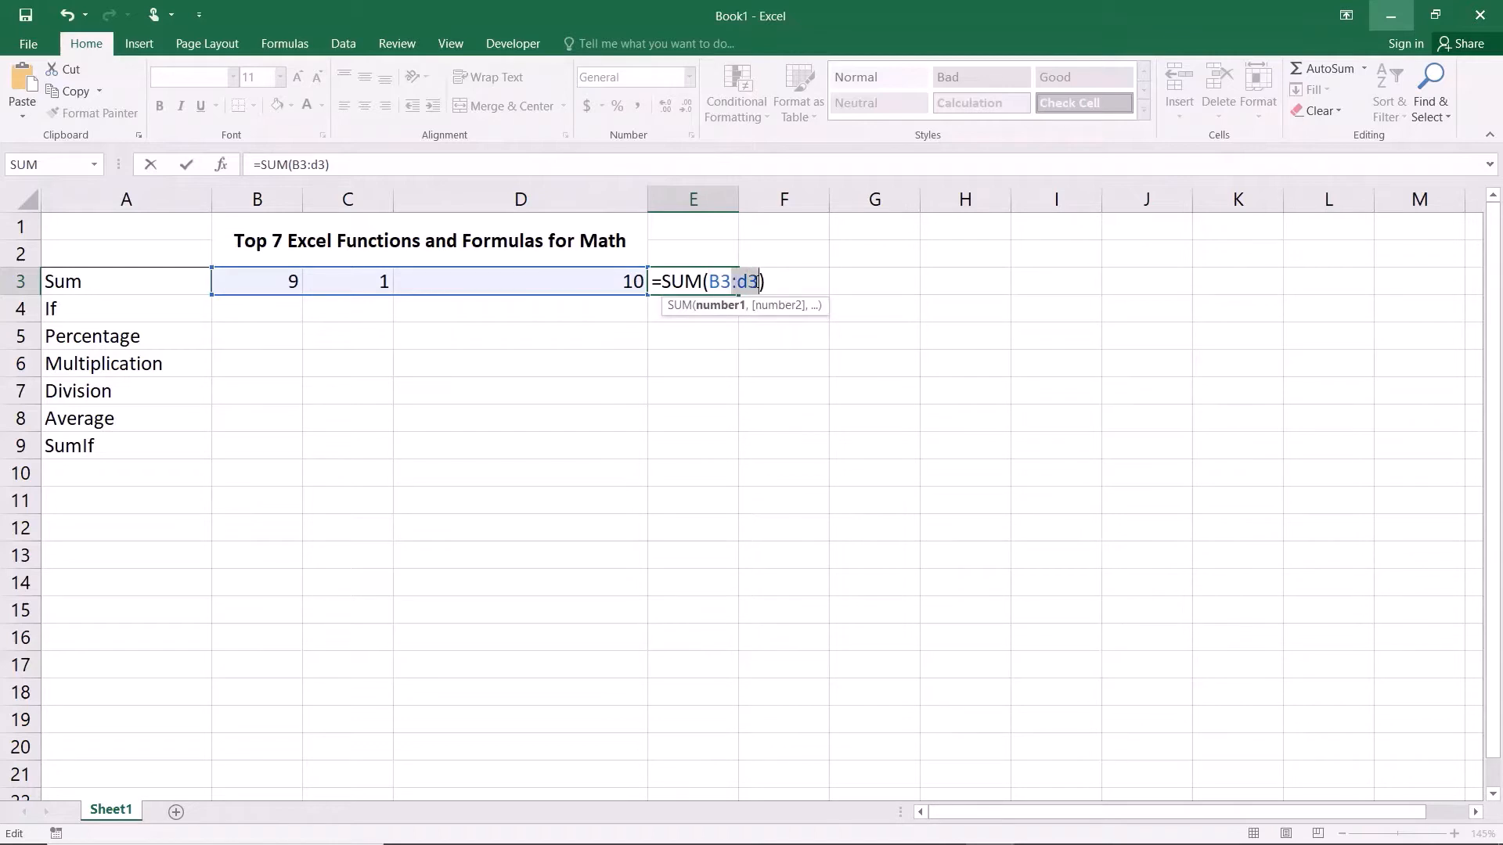
key("Return")
- Check the cells B3 to D3 against the range used by the SUM formula in E3
left_click(714, 282)
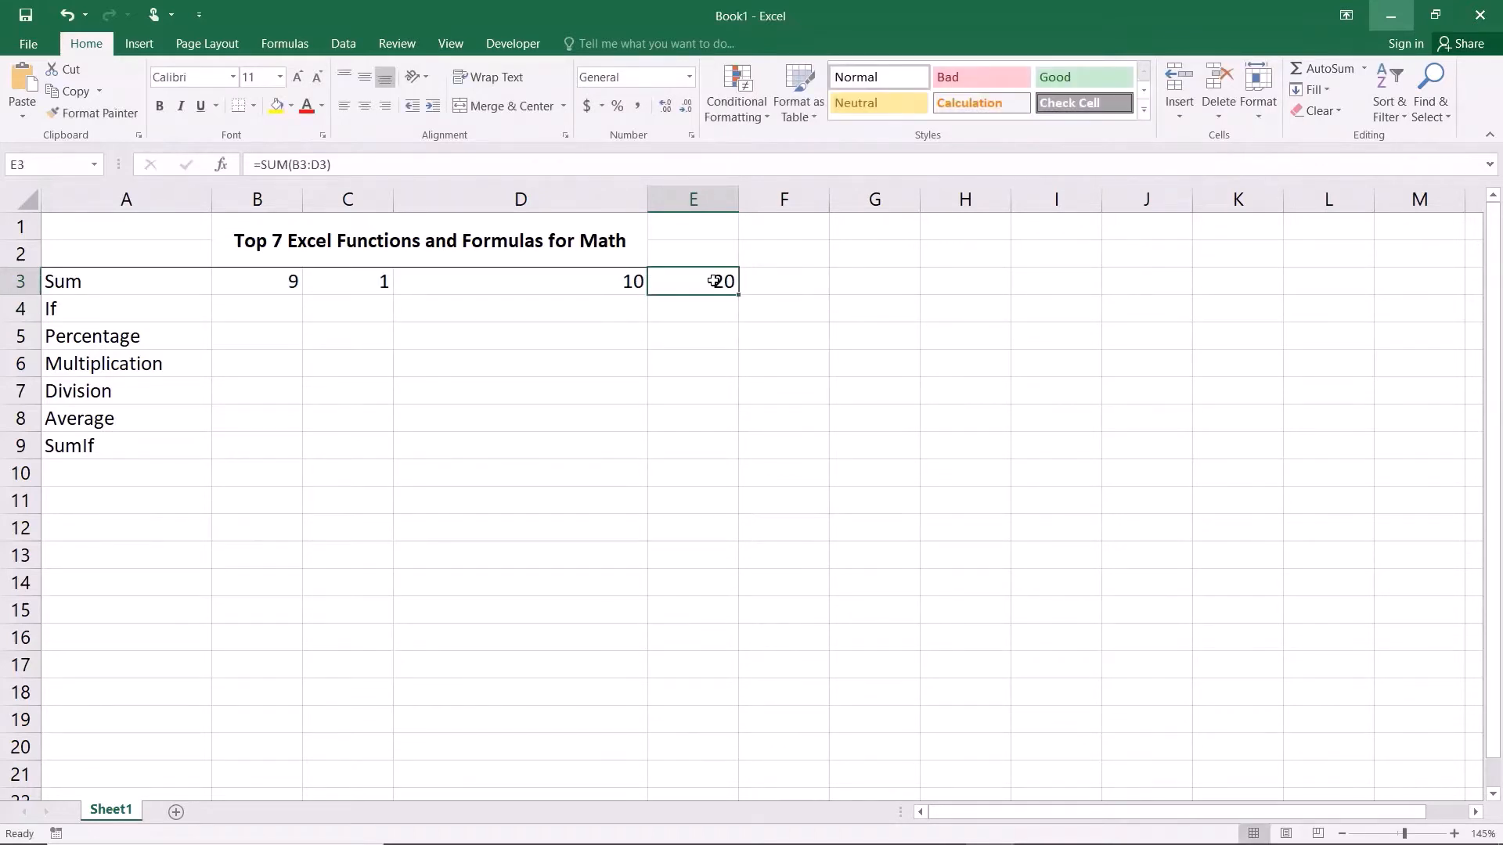
left_click(248, 279)
left_click(330, 279)
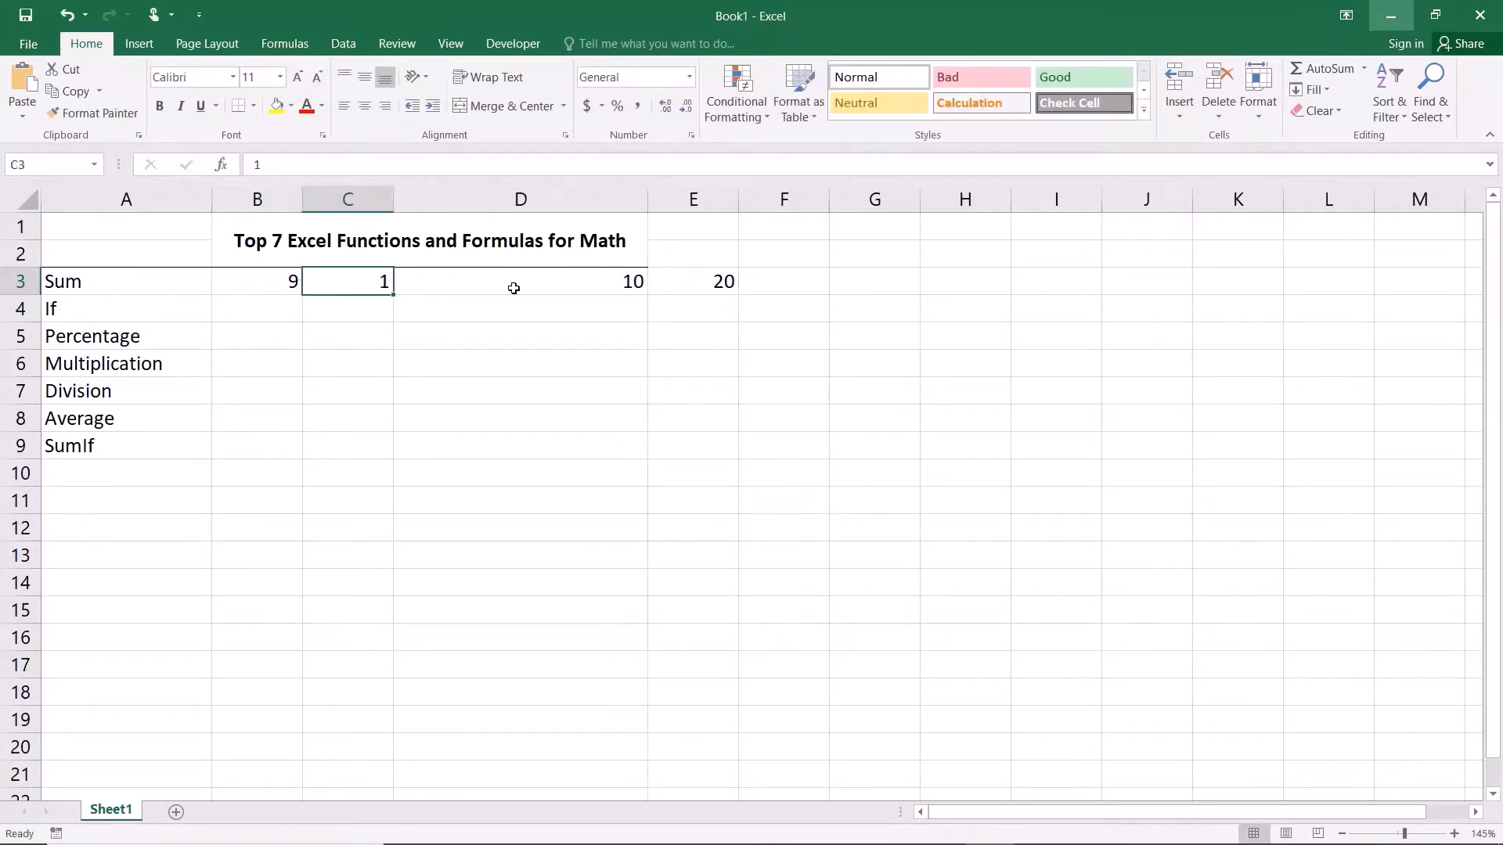
left_click(511, 288)
left_click(688, 280)
double_click(687, 282)
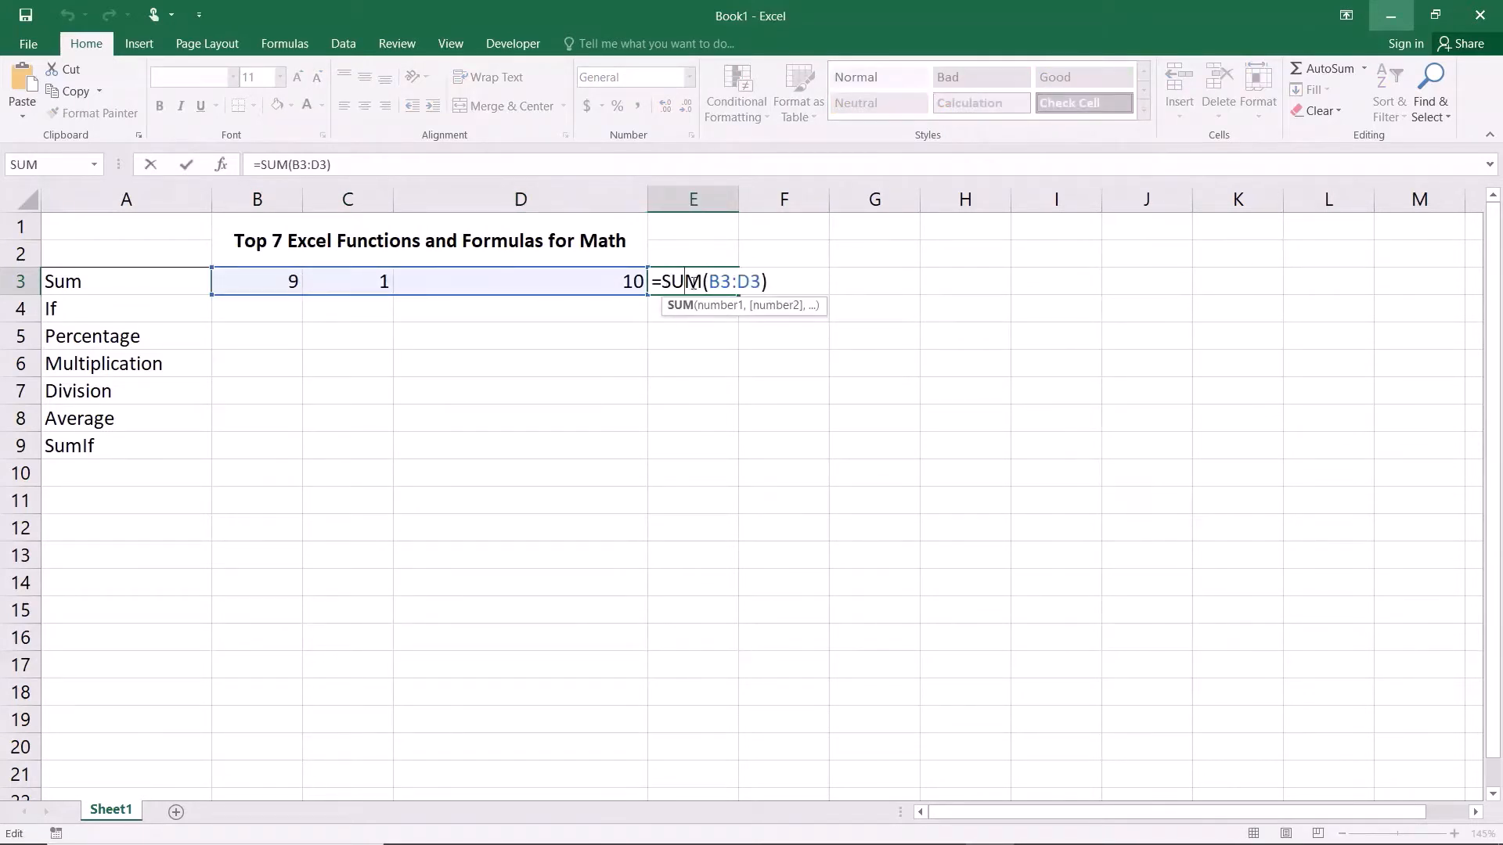
key("Return")
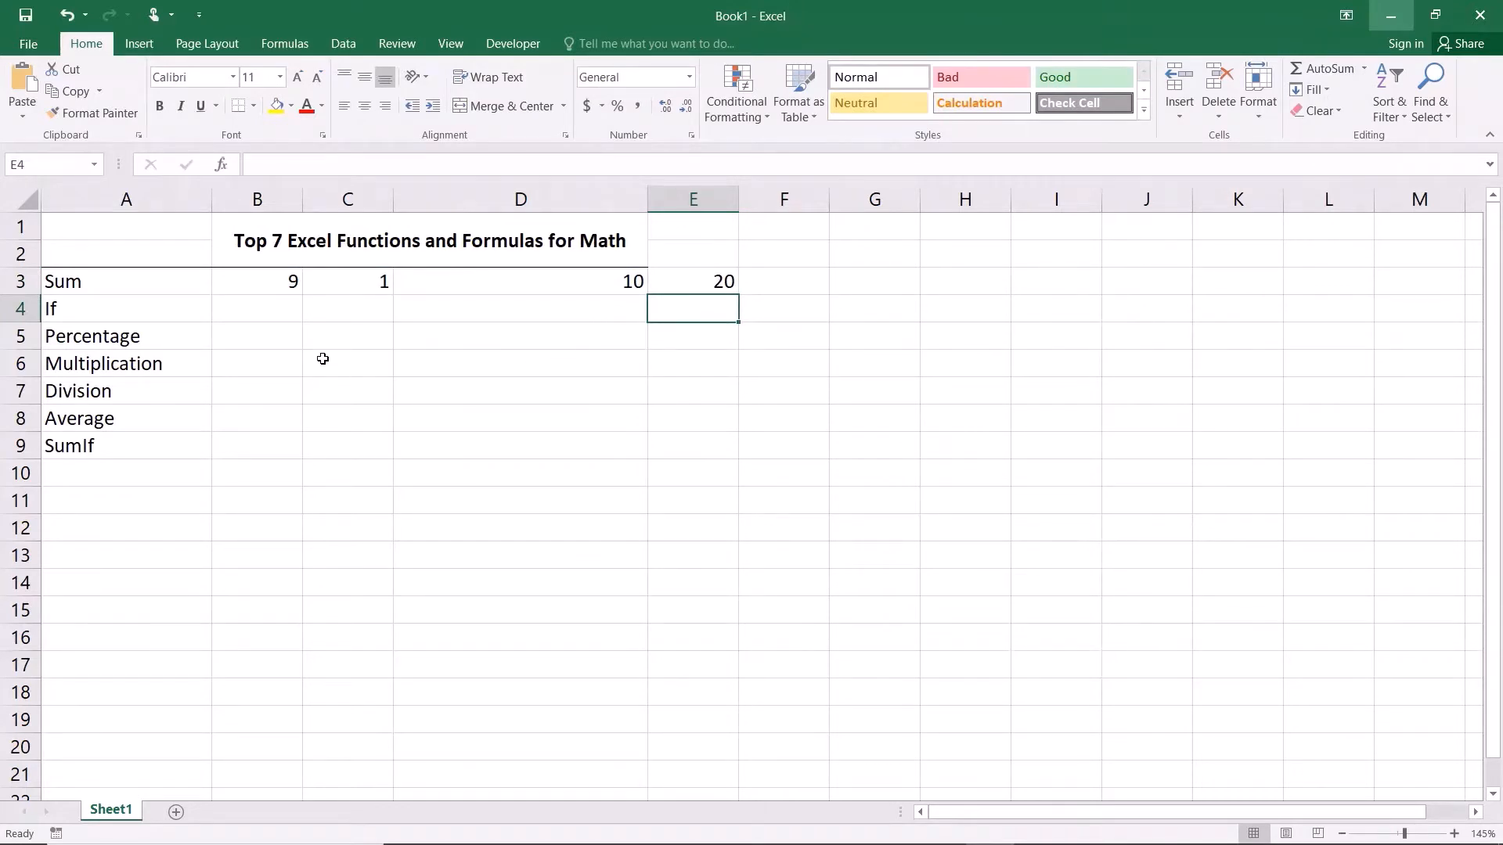
- Enter 5 in cell B4 and 6 in cell C4 as the numbers for the If example
left_click(88, 306)
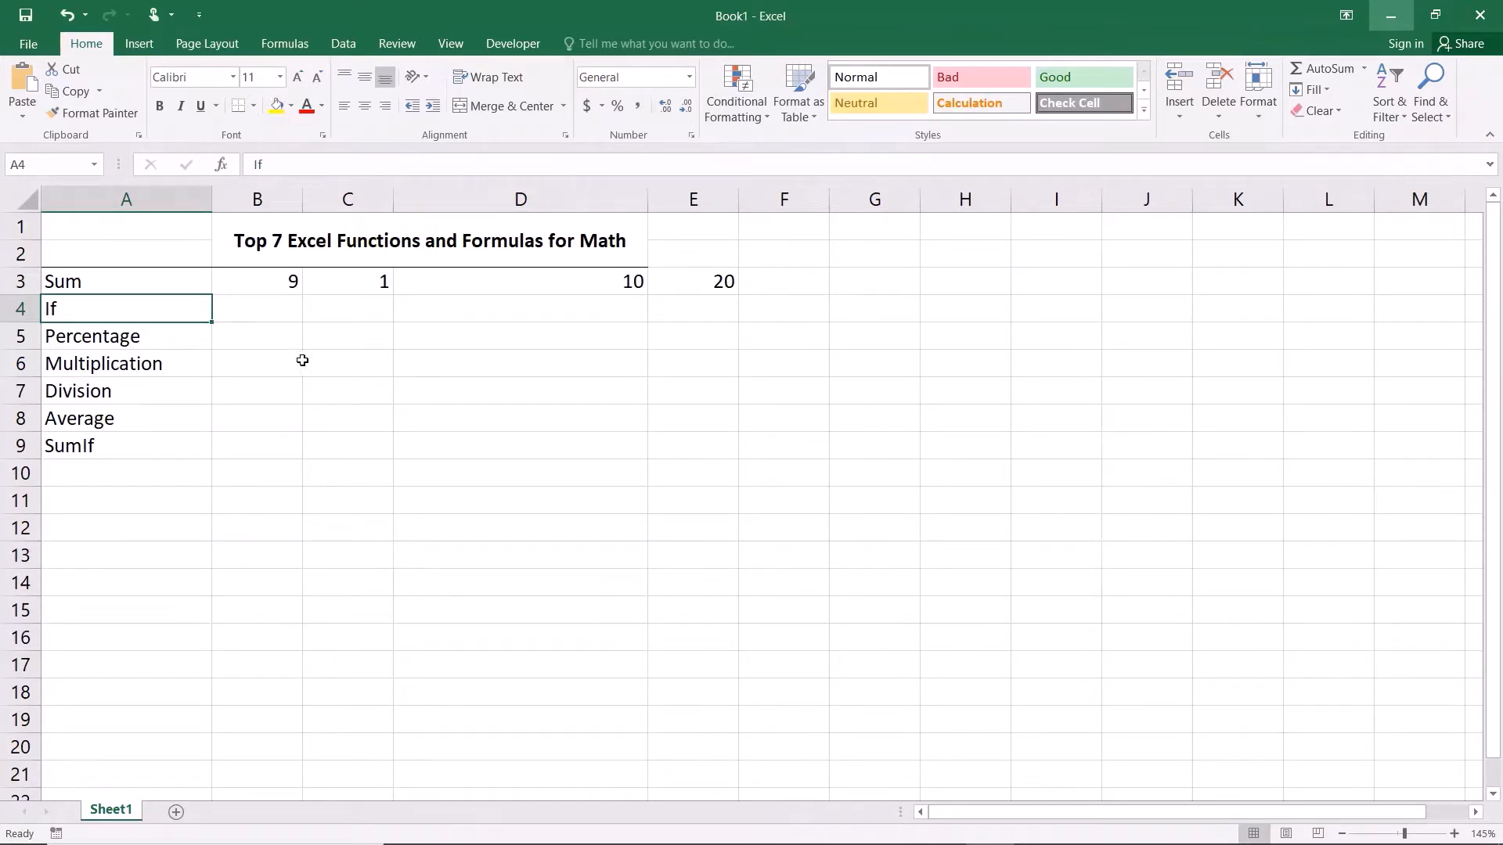
left_click(285, 306)
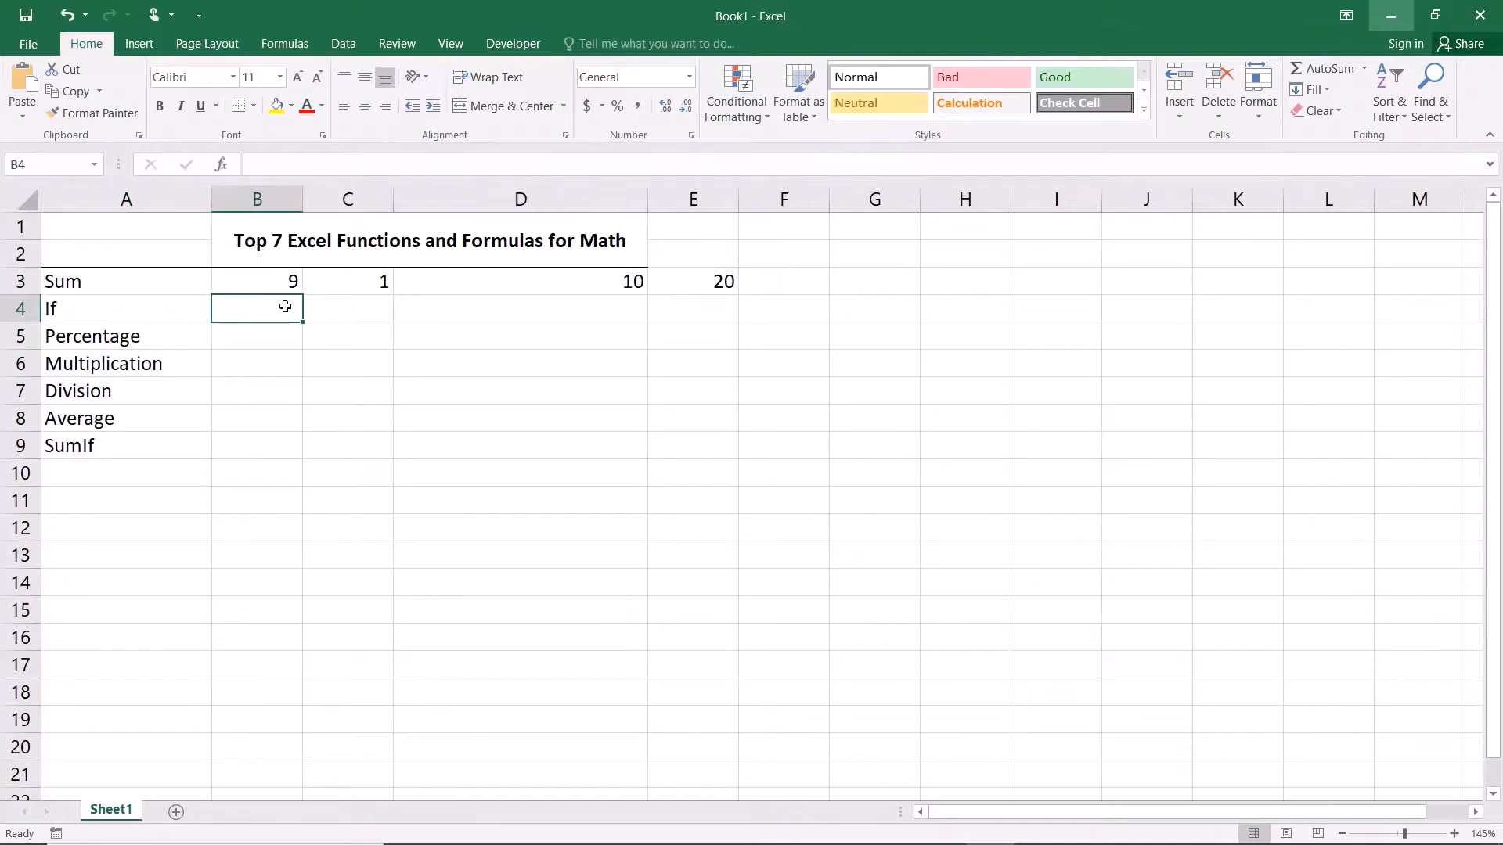
type("5")
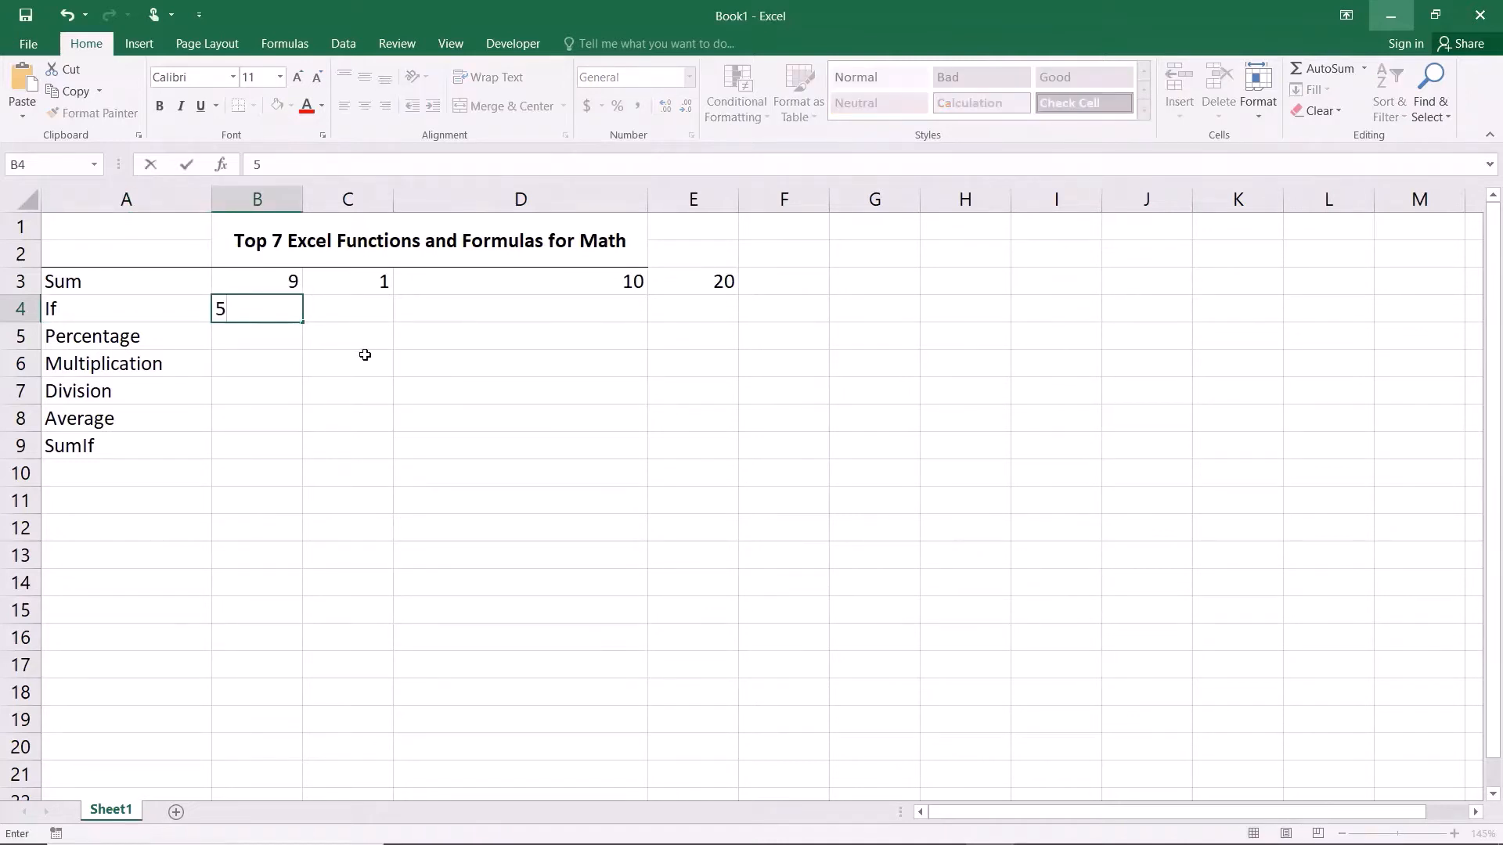
left_click(365, 355)
left_click(339, 309)
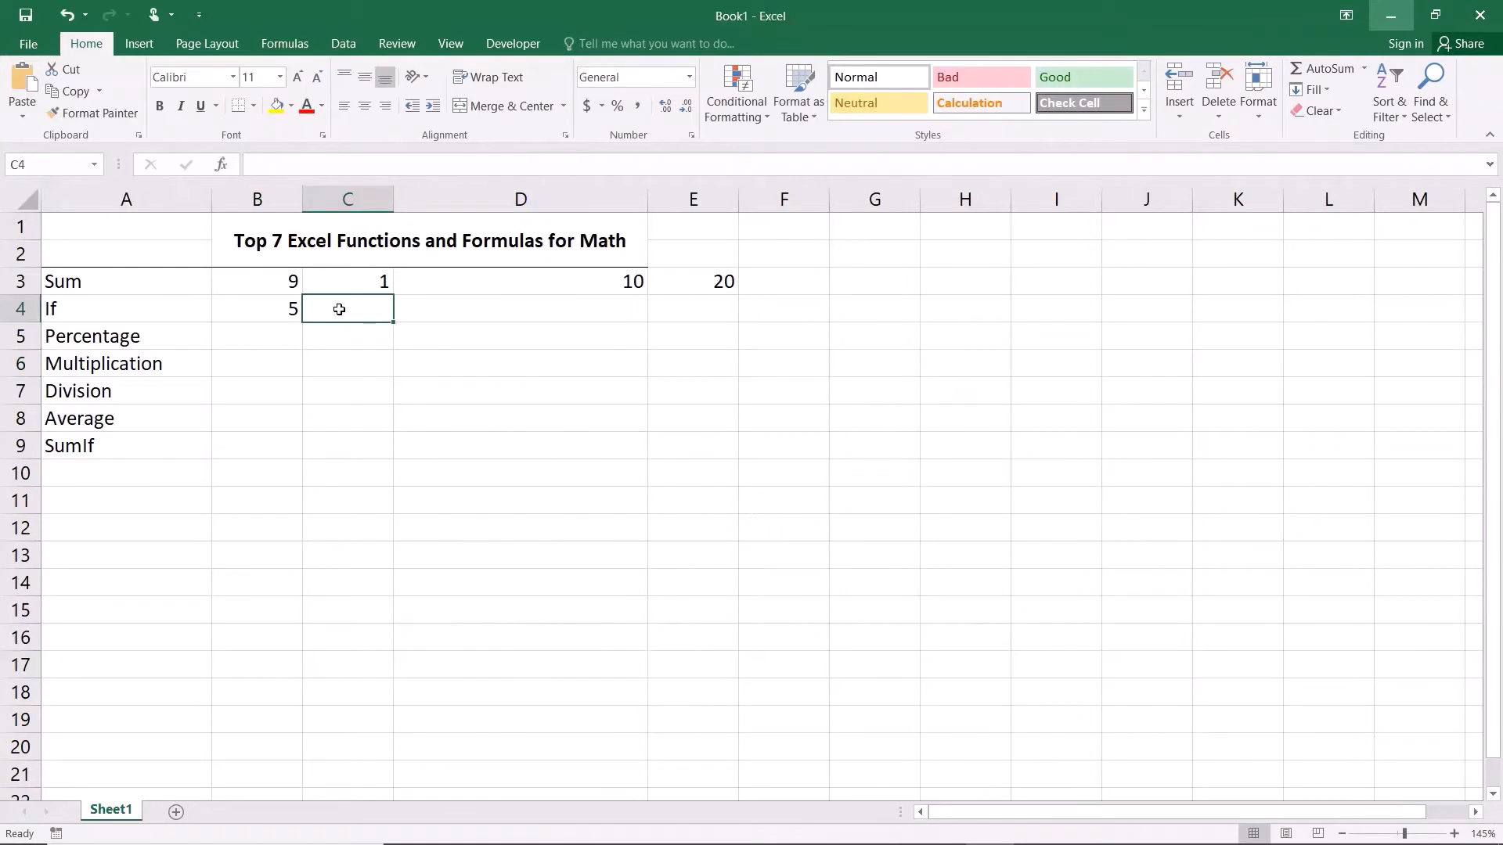
type("6")
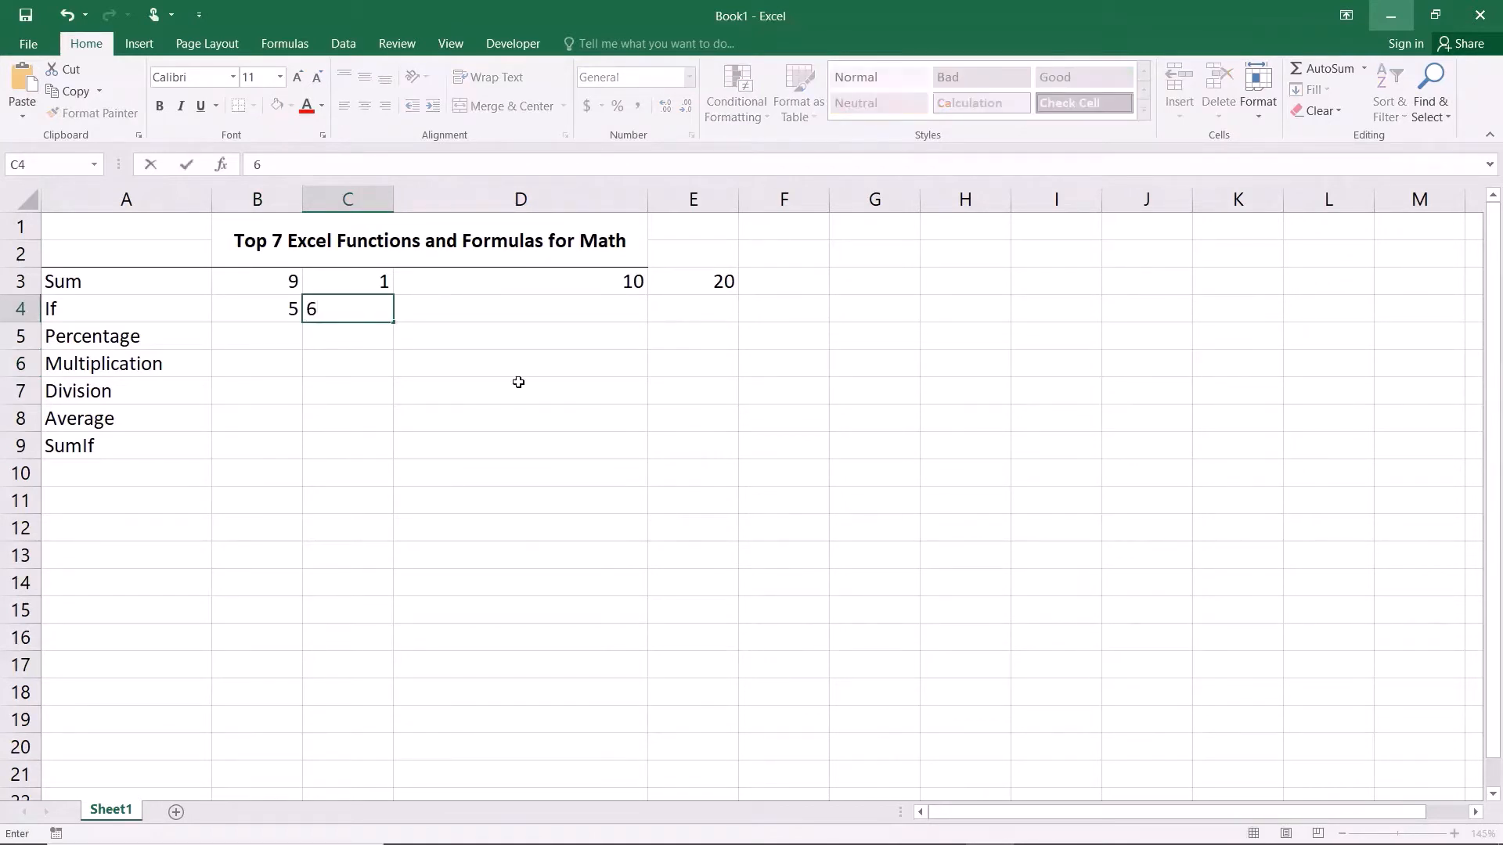
left_click(552, 362)
- Start an IF formula in cell D4 with the logical test C4 > B4
left_click(493, 309)
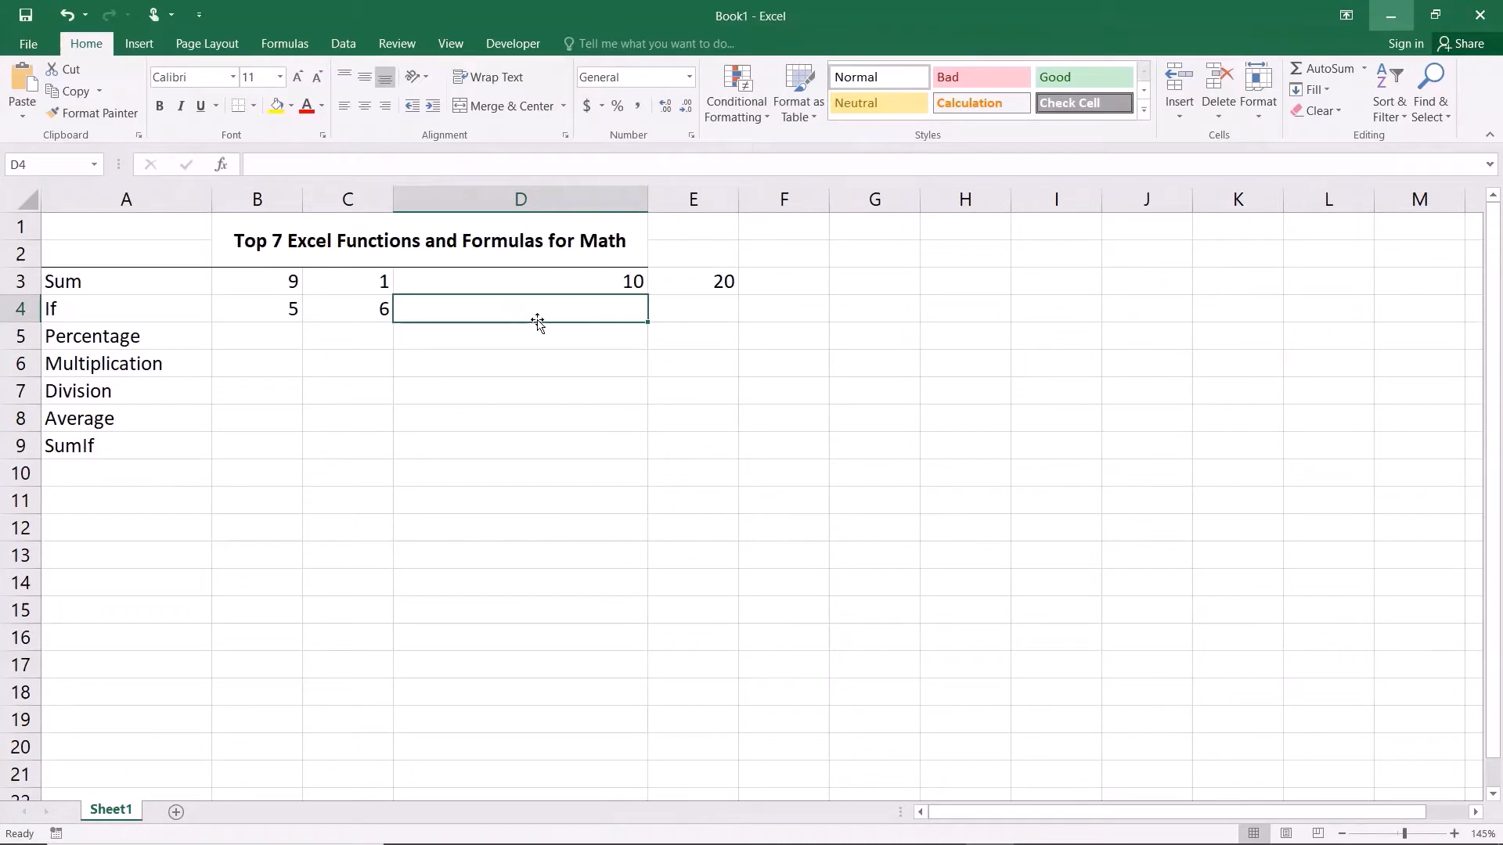
left_click(344, 309)
left_click(266, 307)
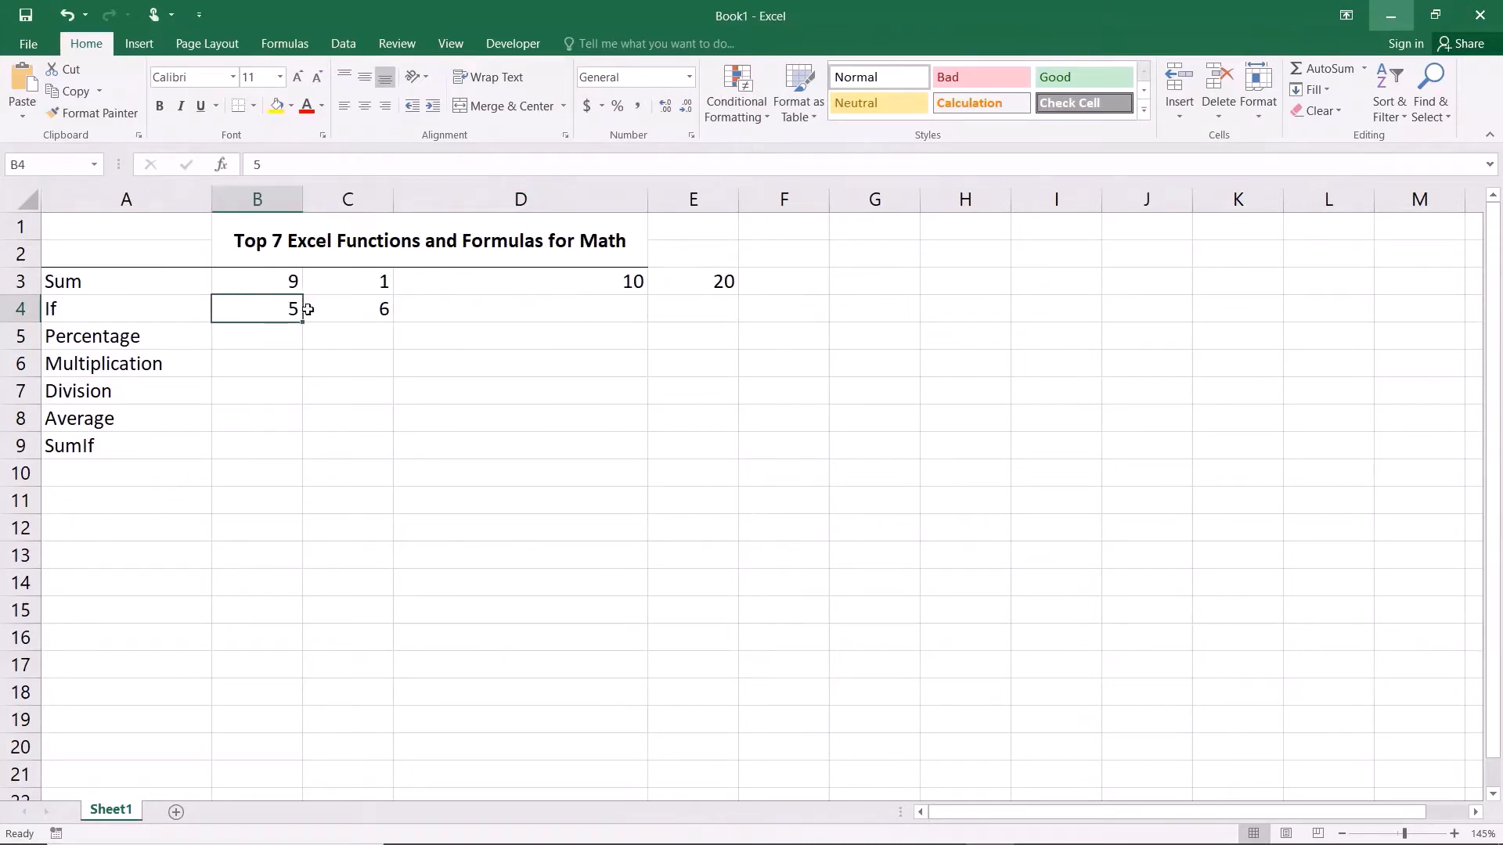
left_click(308, 310)
left_click(266, 314)
left_click(350, 312)
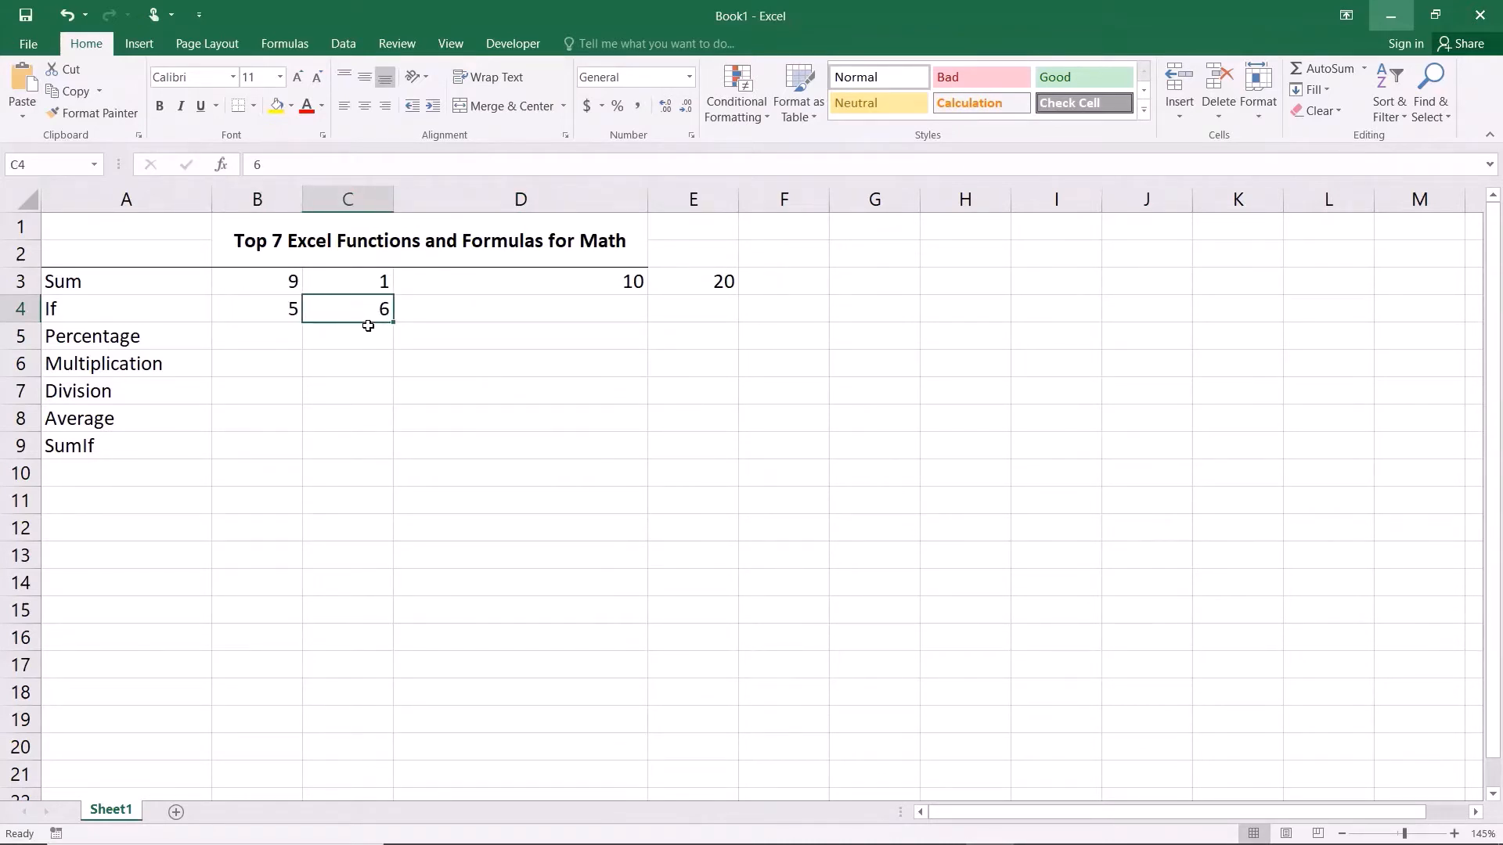
left_click(455, 312)
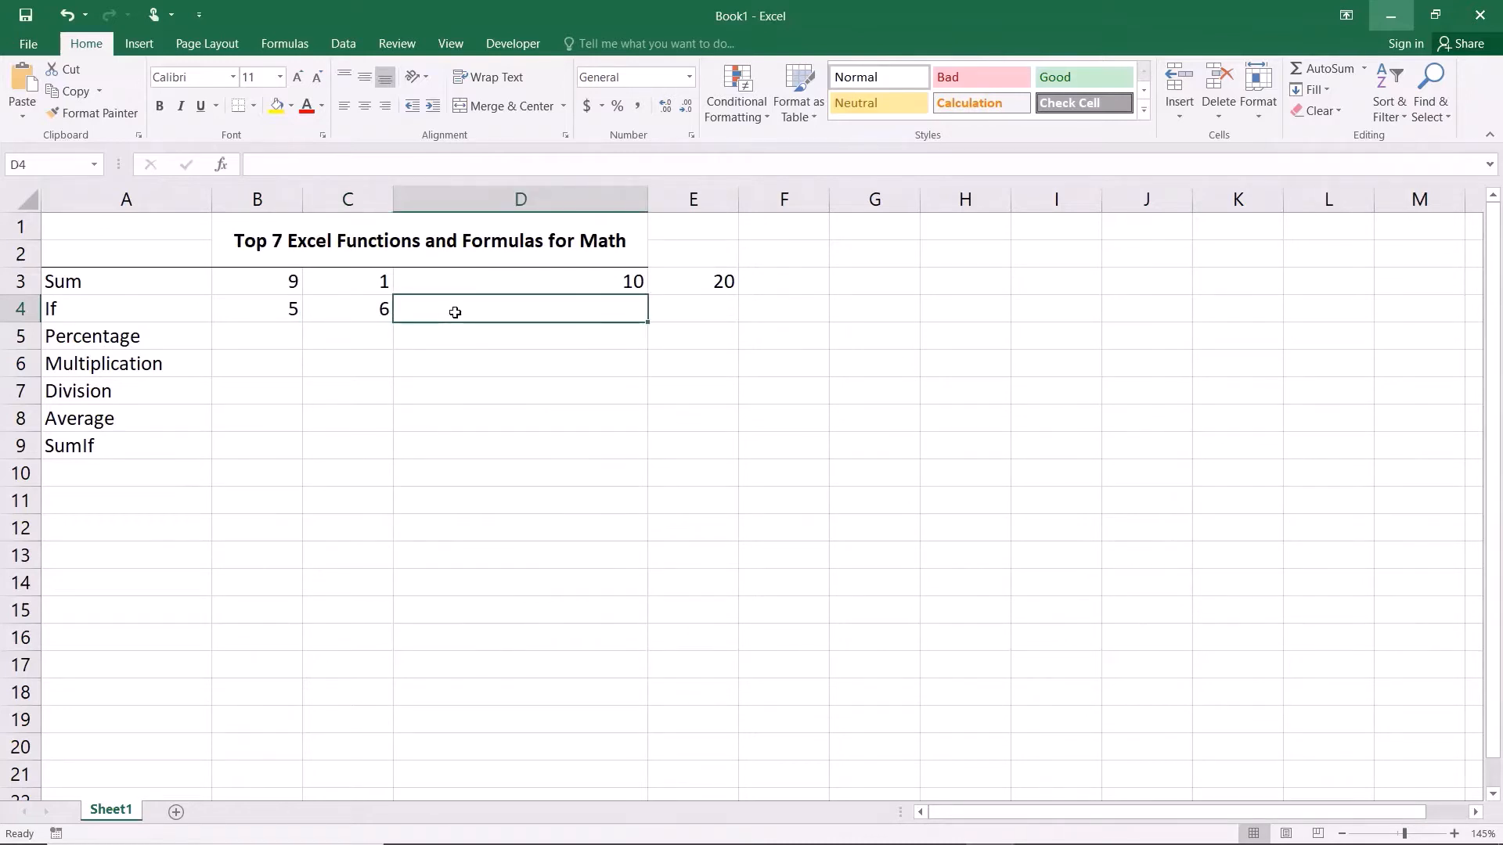
type("=if(")
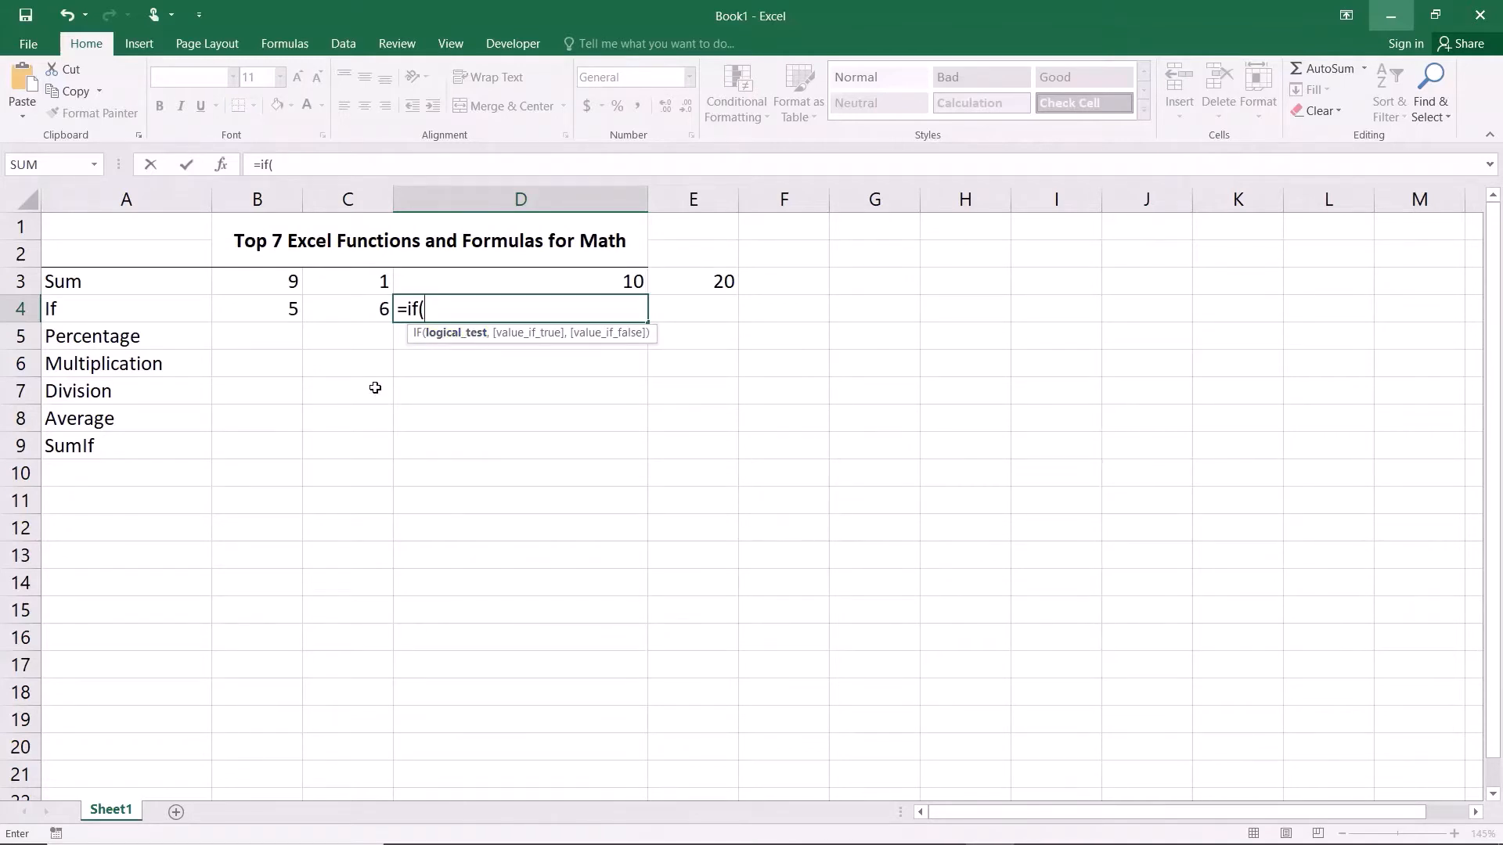
left_click(348, 313)
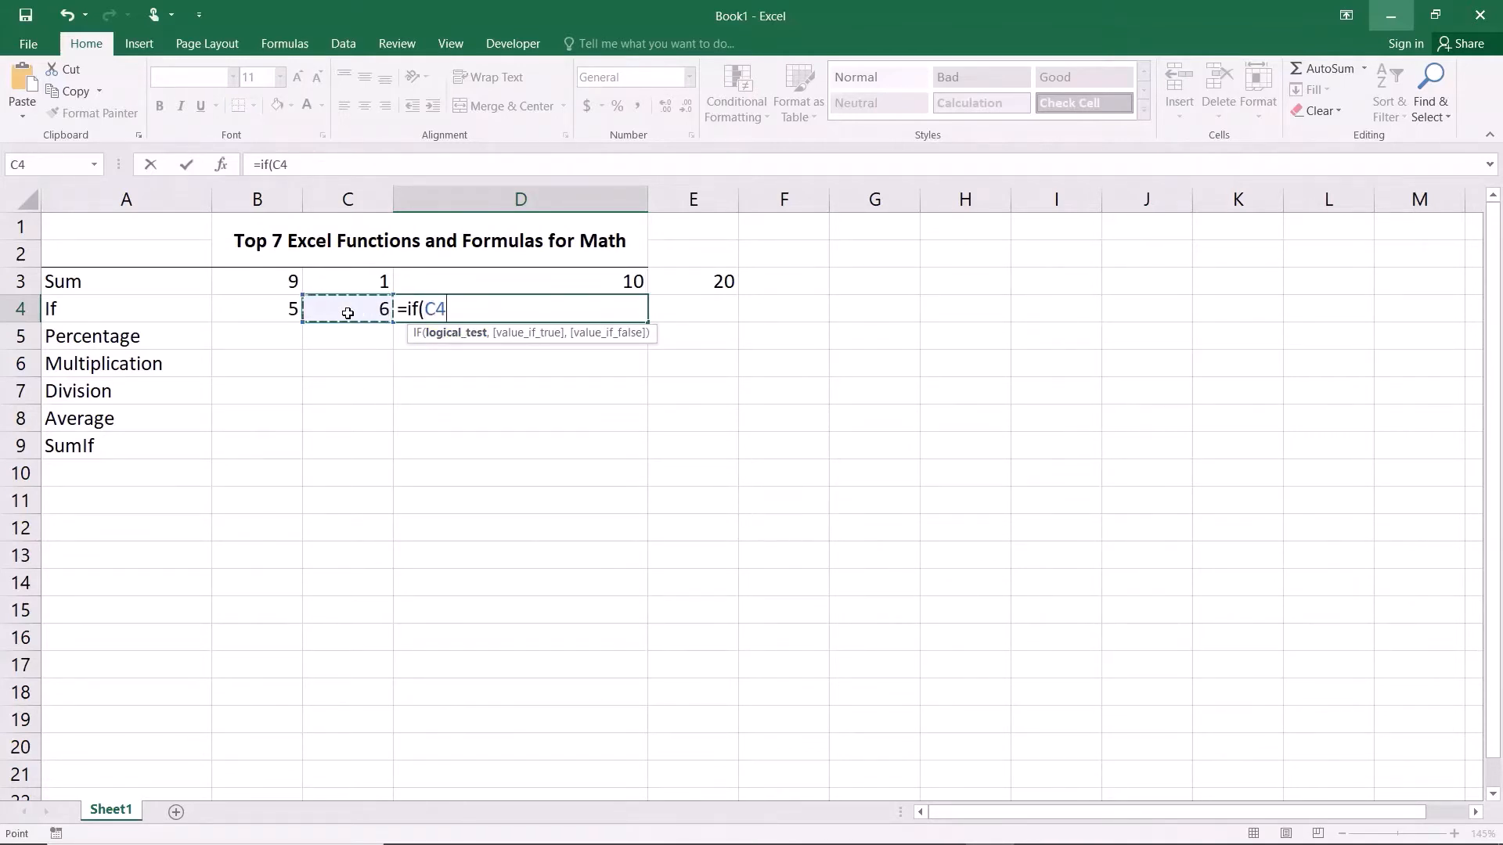
type(">")
left_click(238, 312)
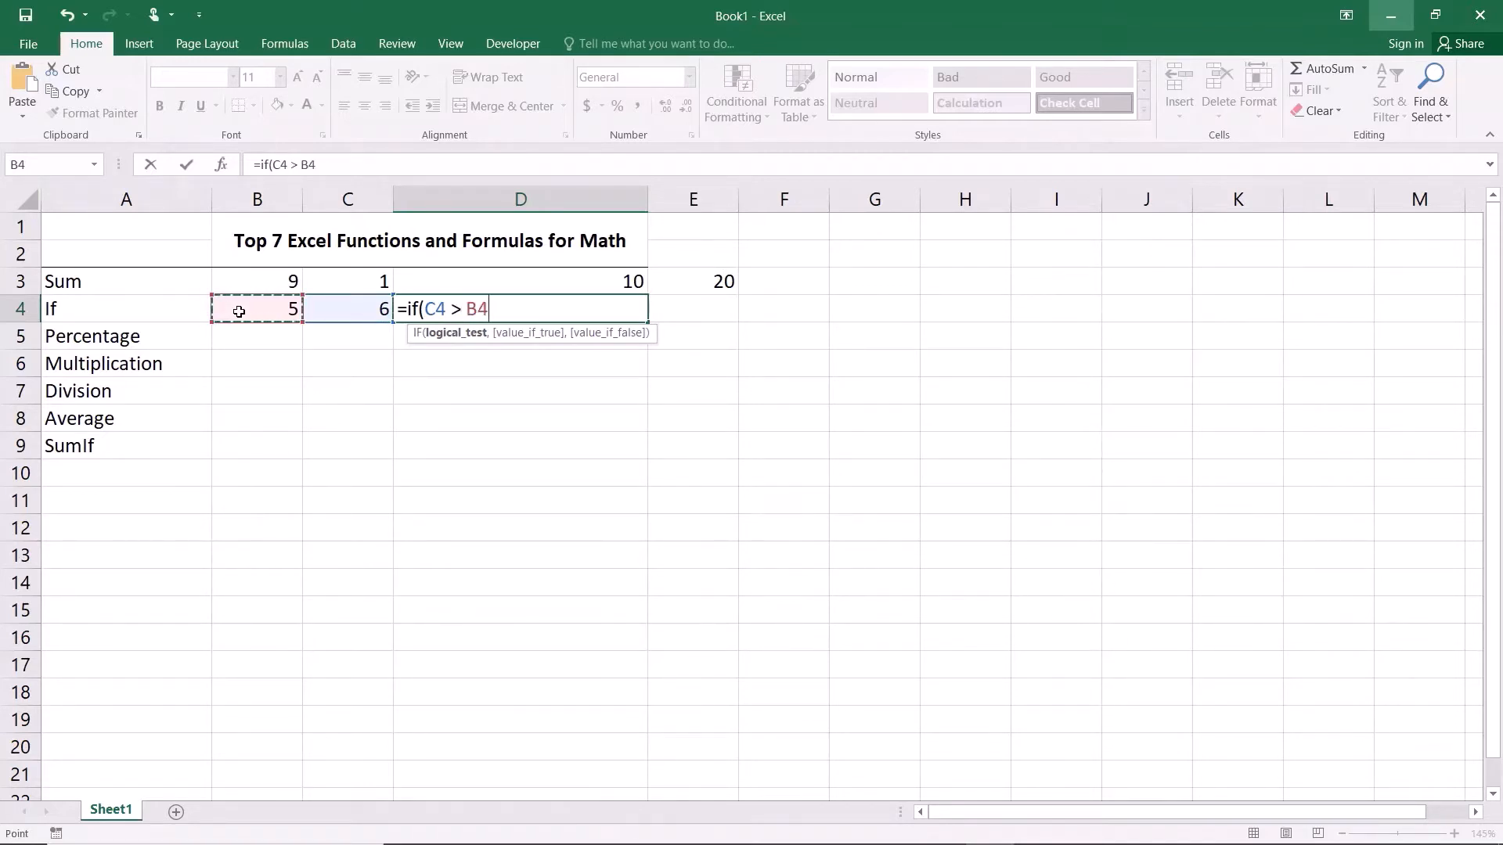
- Complete the IF formula in D4 with "Right is greater" as the true value and "Left is greater" as the false value
type(",")
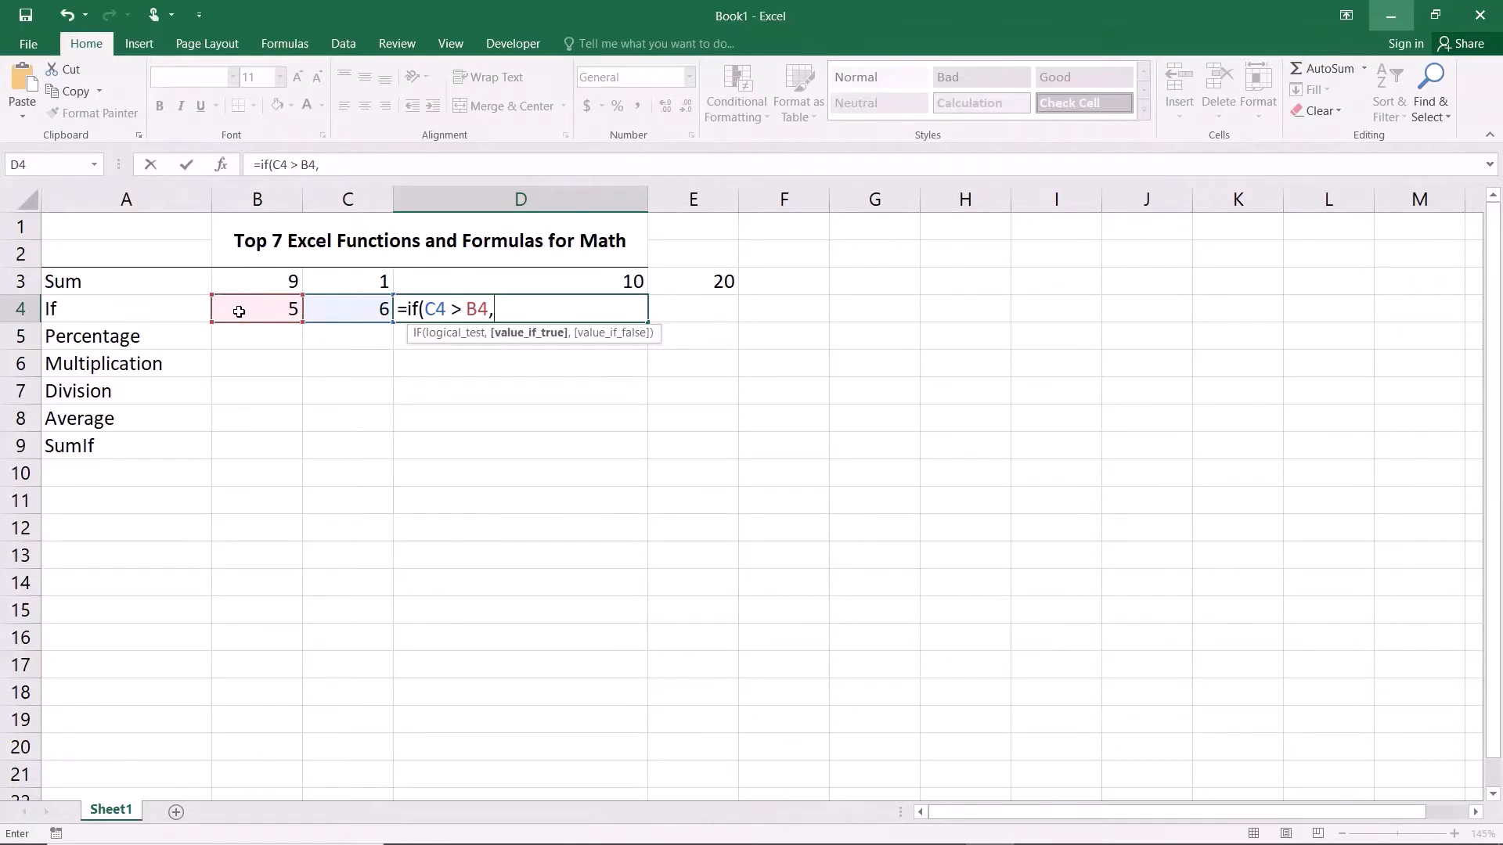
type(" \"Right is greater")
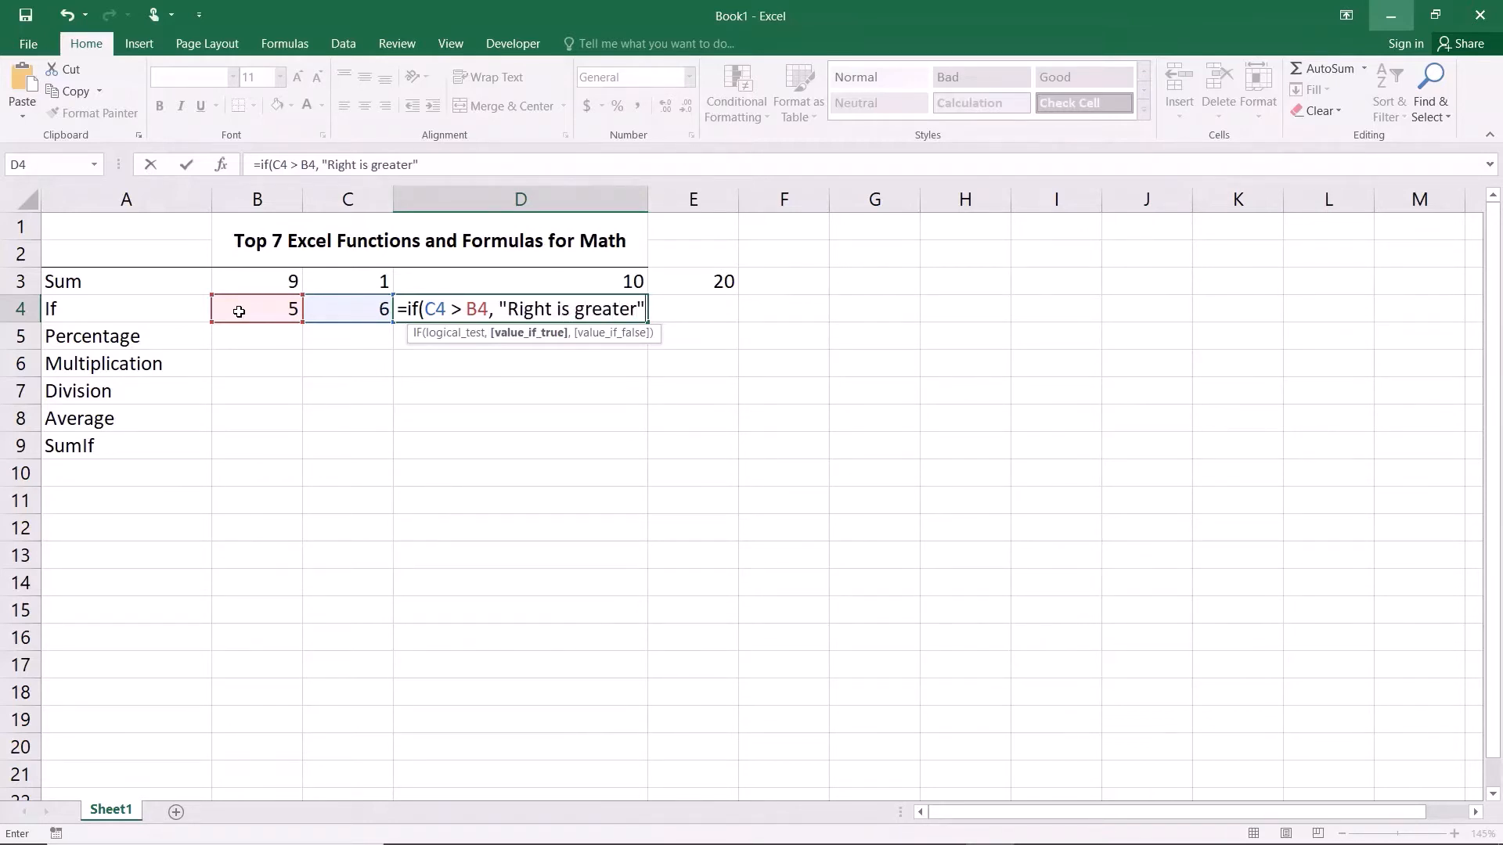
type("\",")
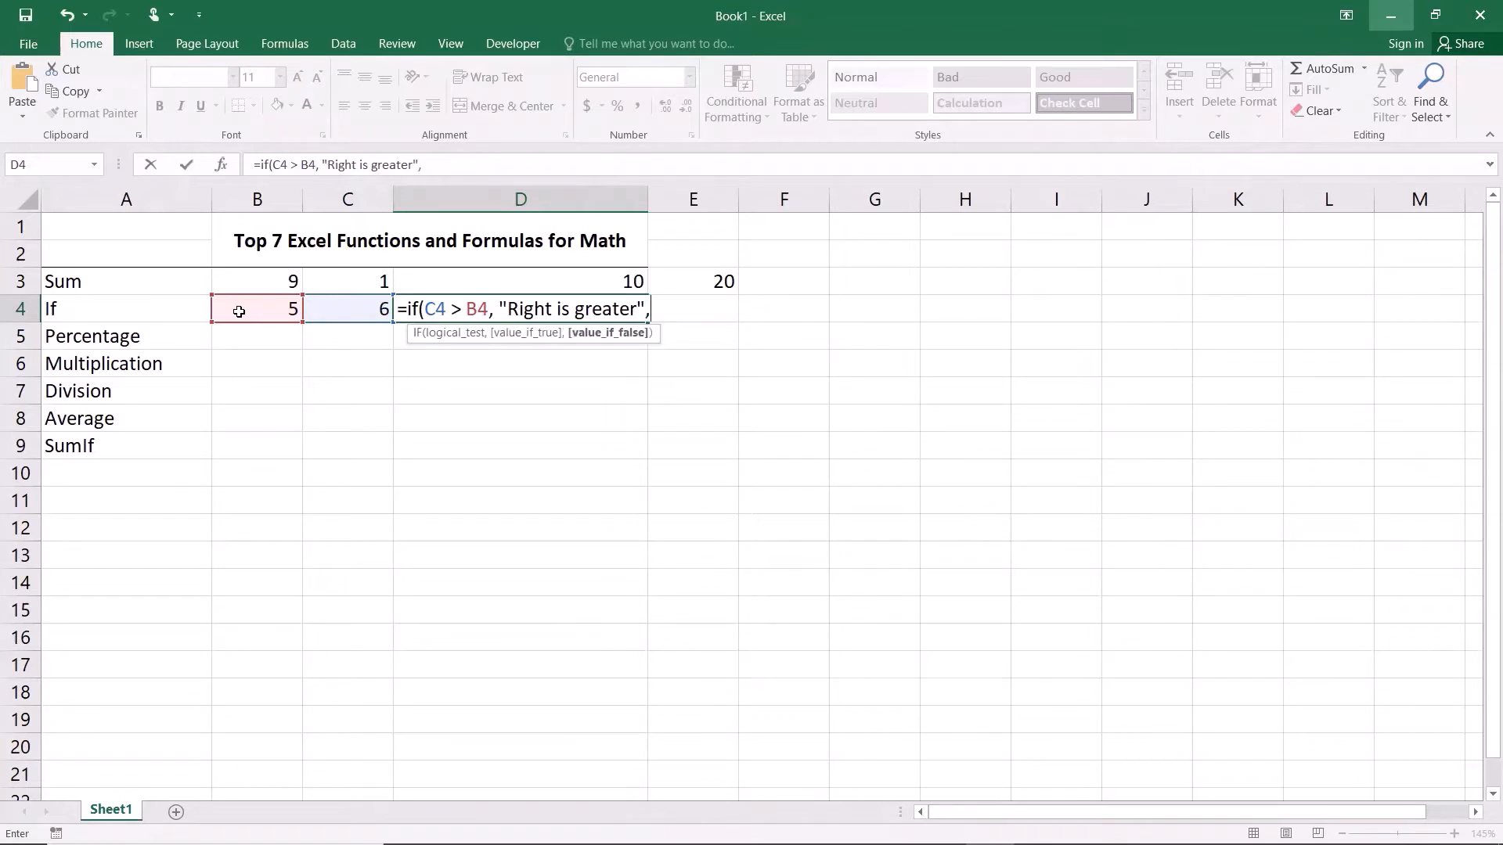
type(" \"Left is greater\"")
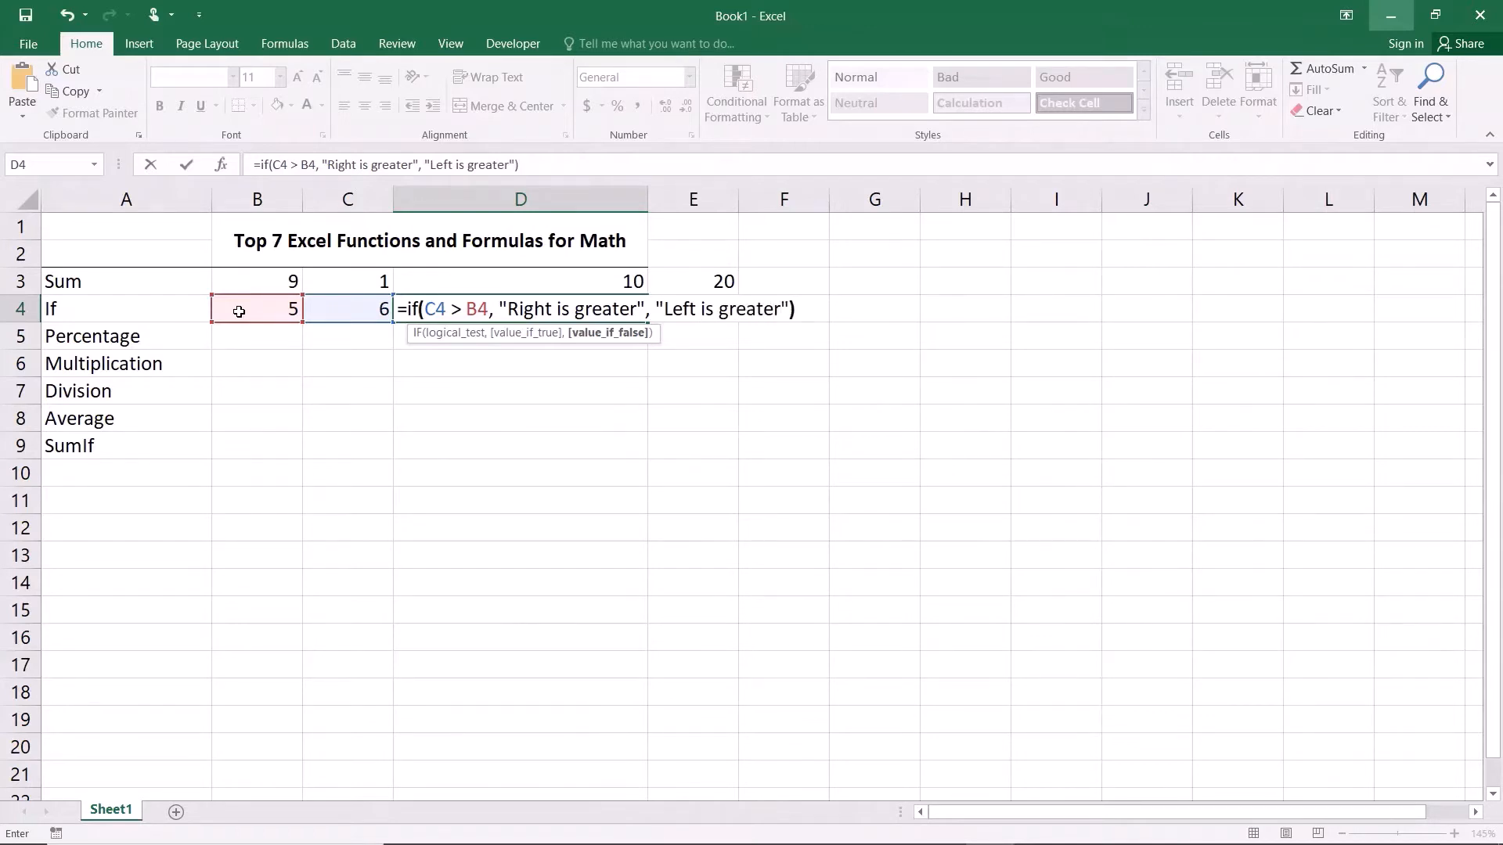
key("Return")
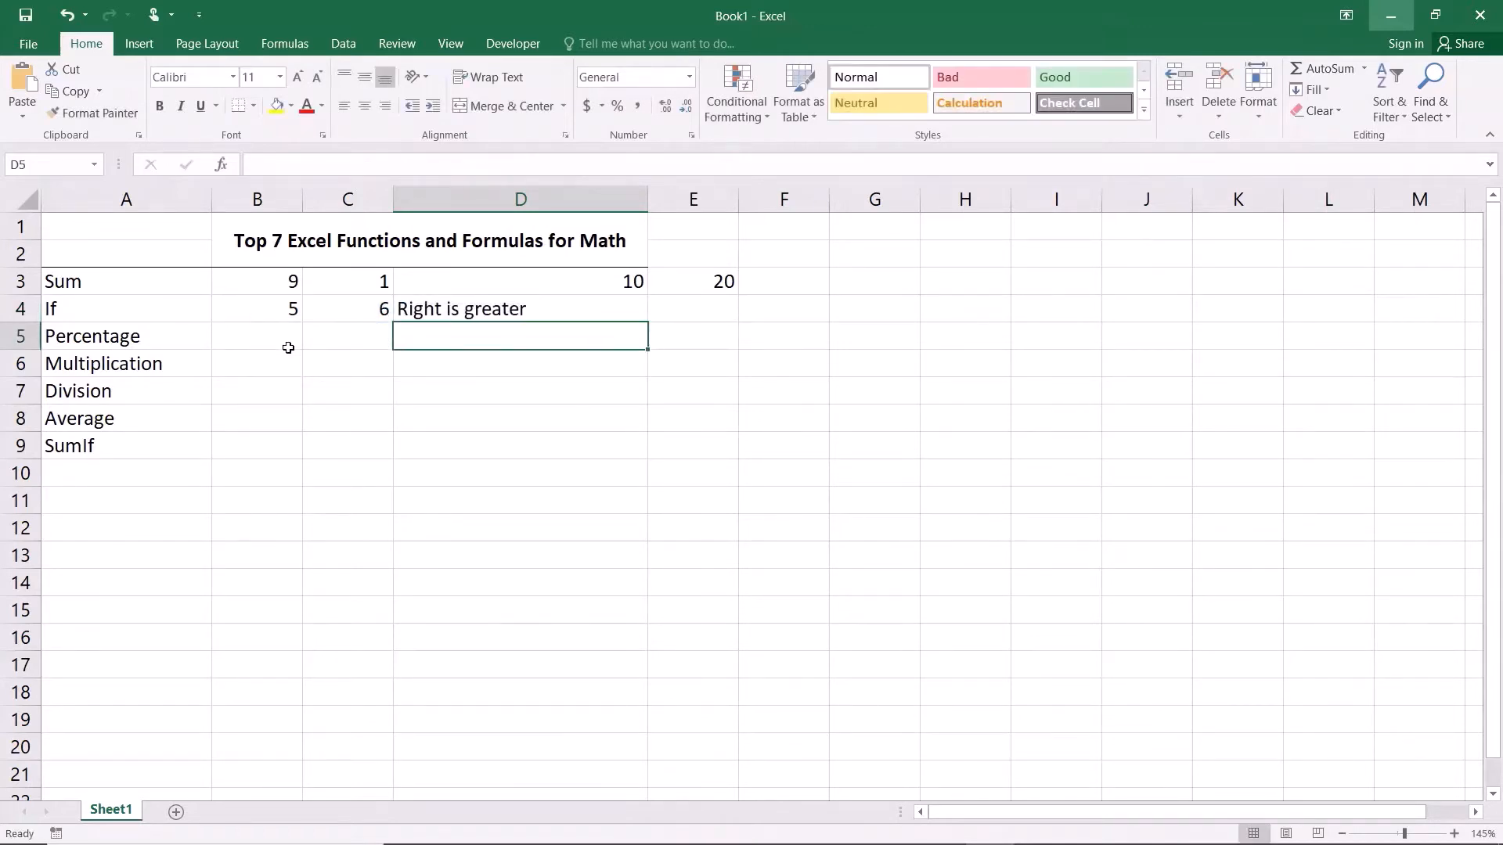
- Test the IF formula's other outcome by changing the number in C4 to 4
left_click(353, 315)
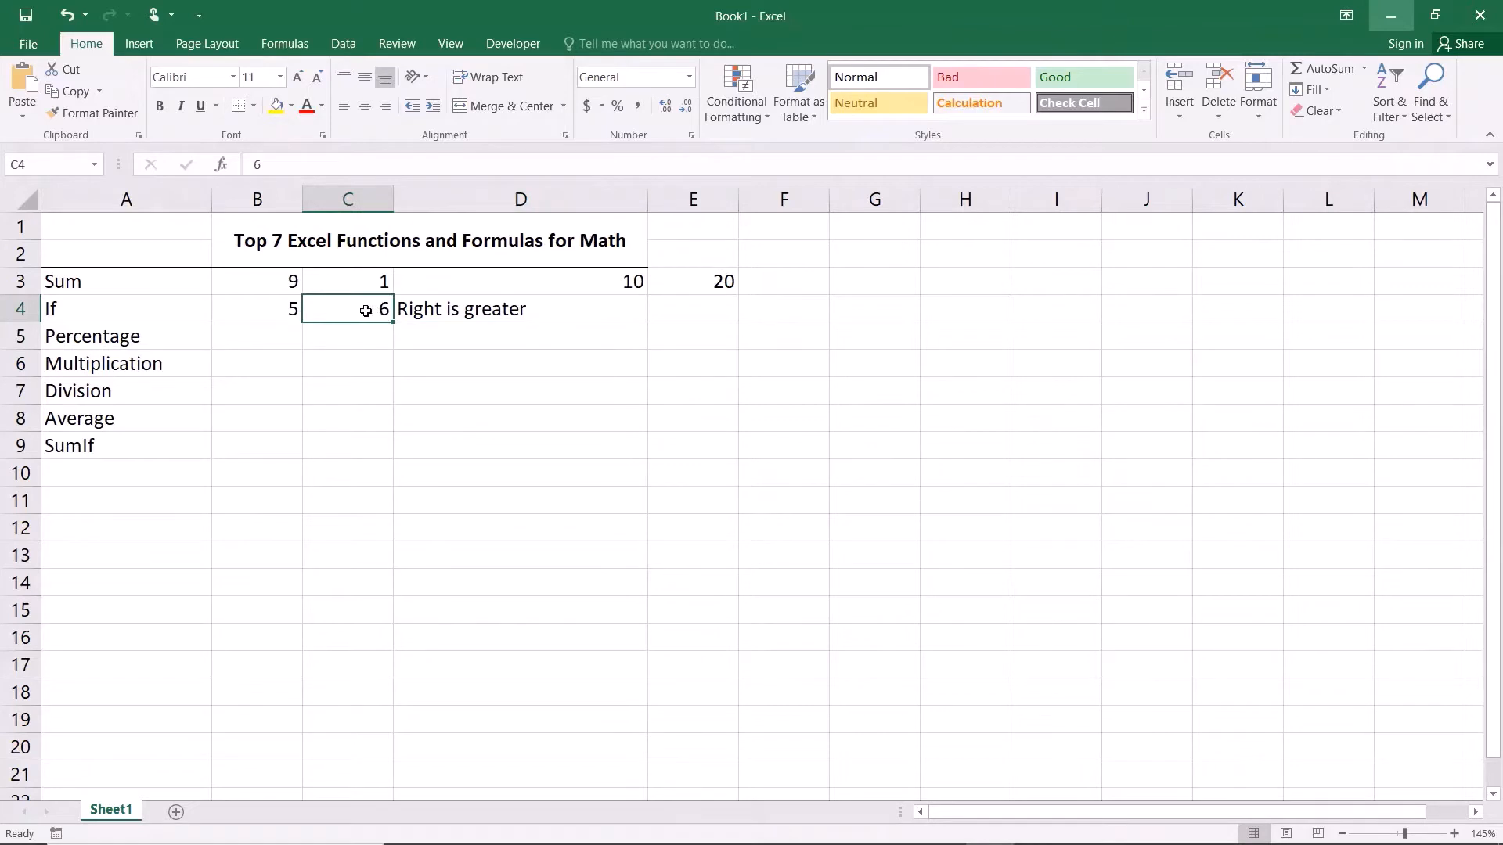
left_click(281, 310)
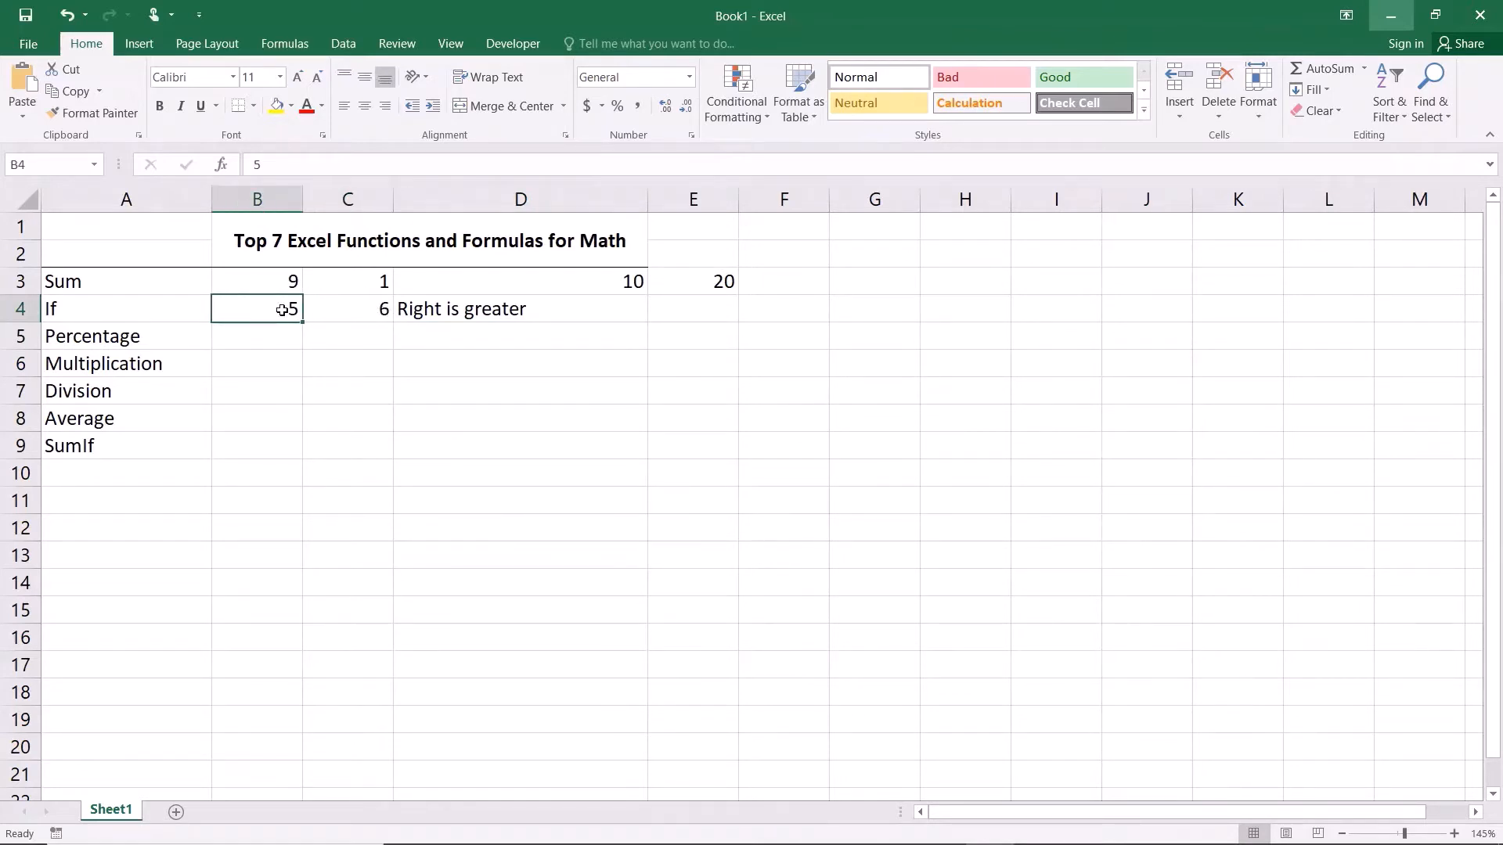
left_click(335, 305)
type("4")
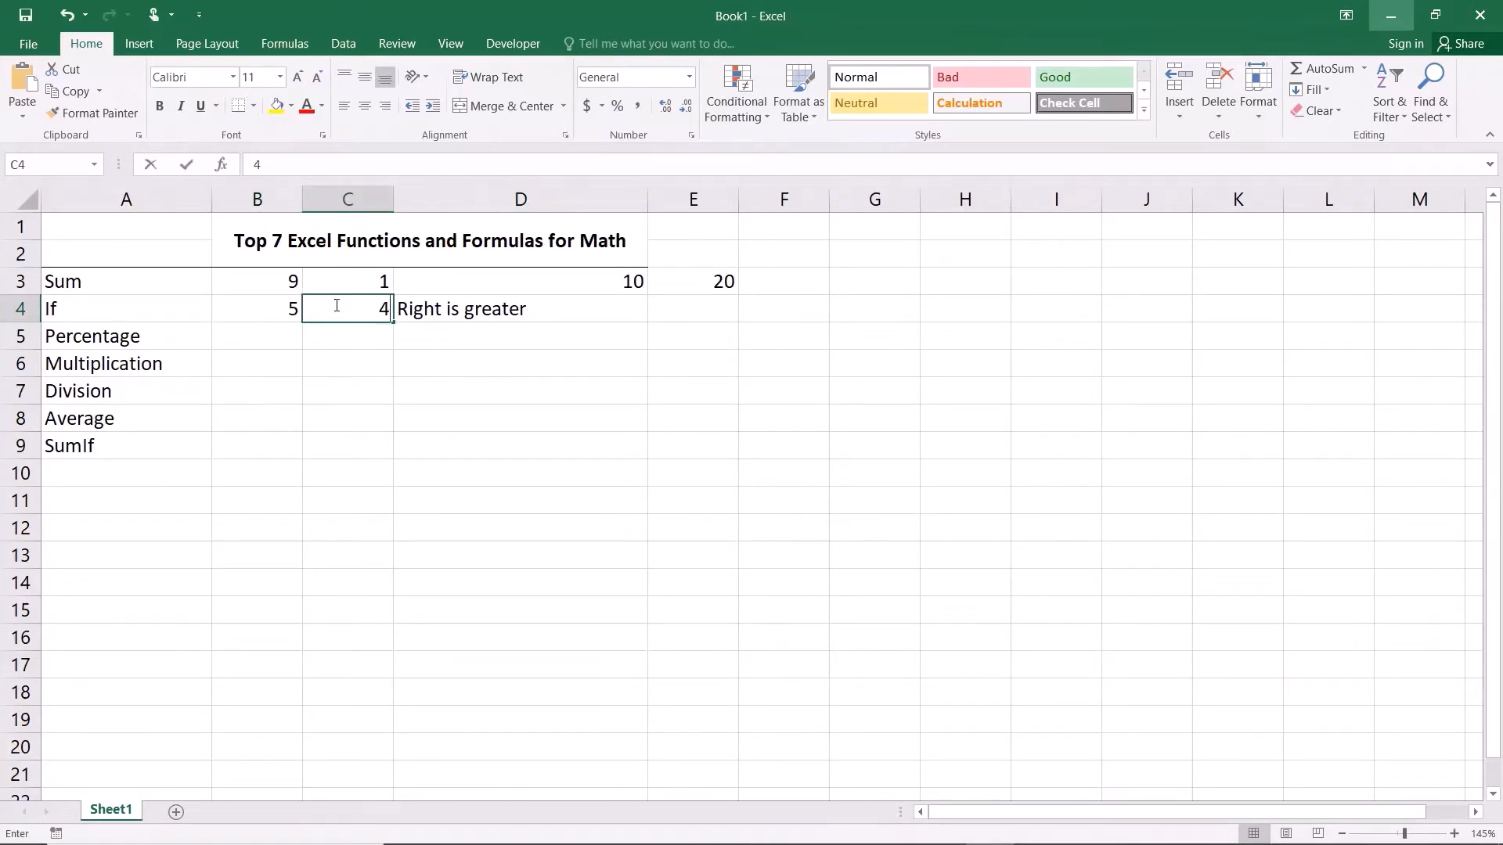
key("Return")
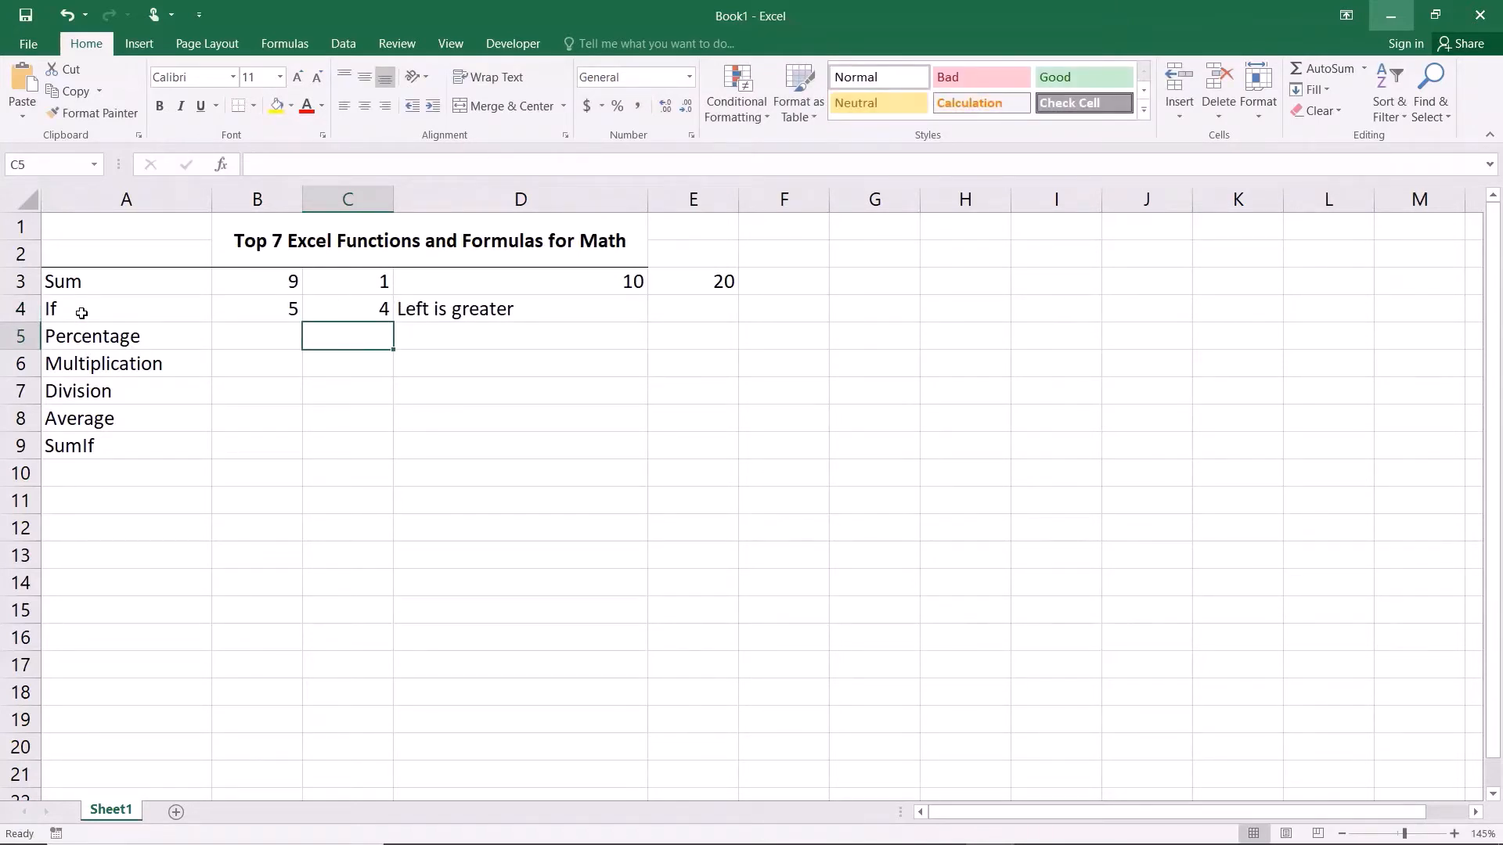
- Enter 20 in cell B5 and 4 in cell C5 for the Percentage example
left_click(121, 338)
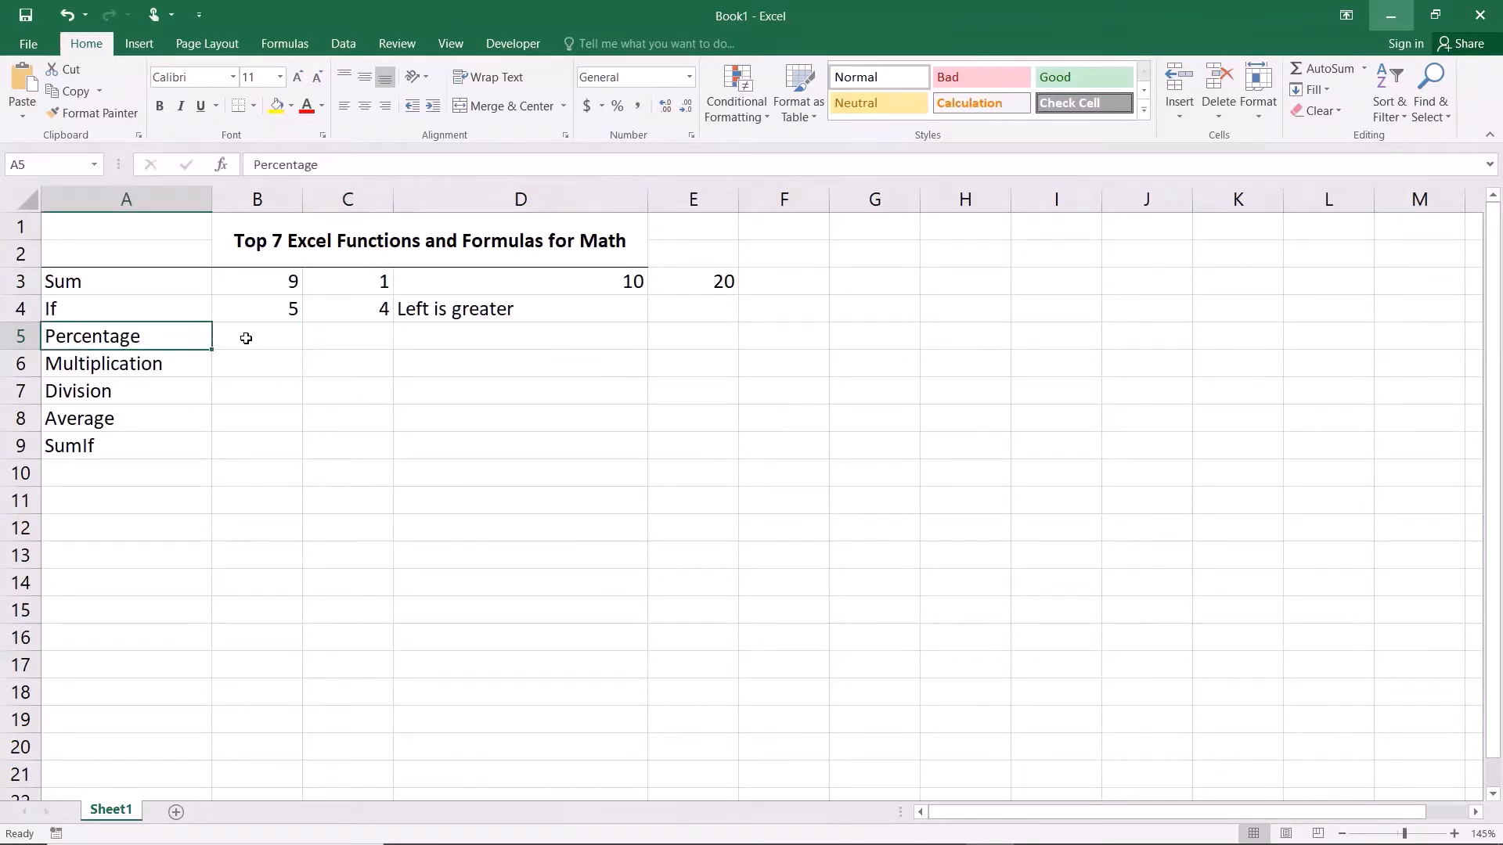
left_click(335, 309)
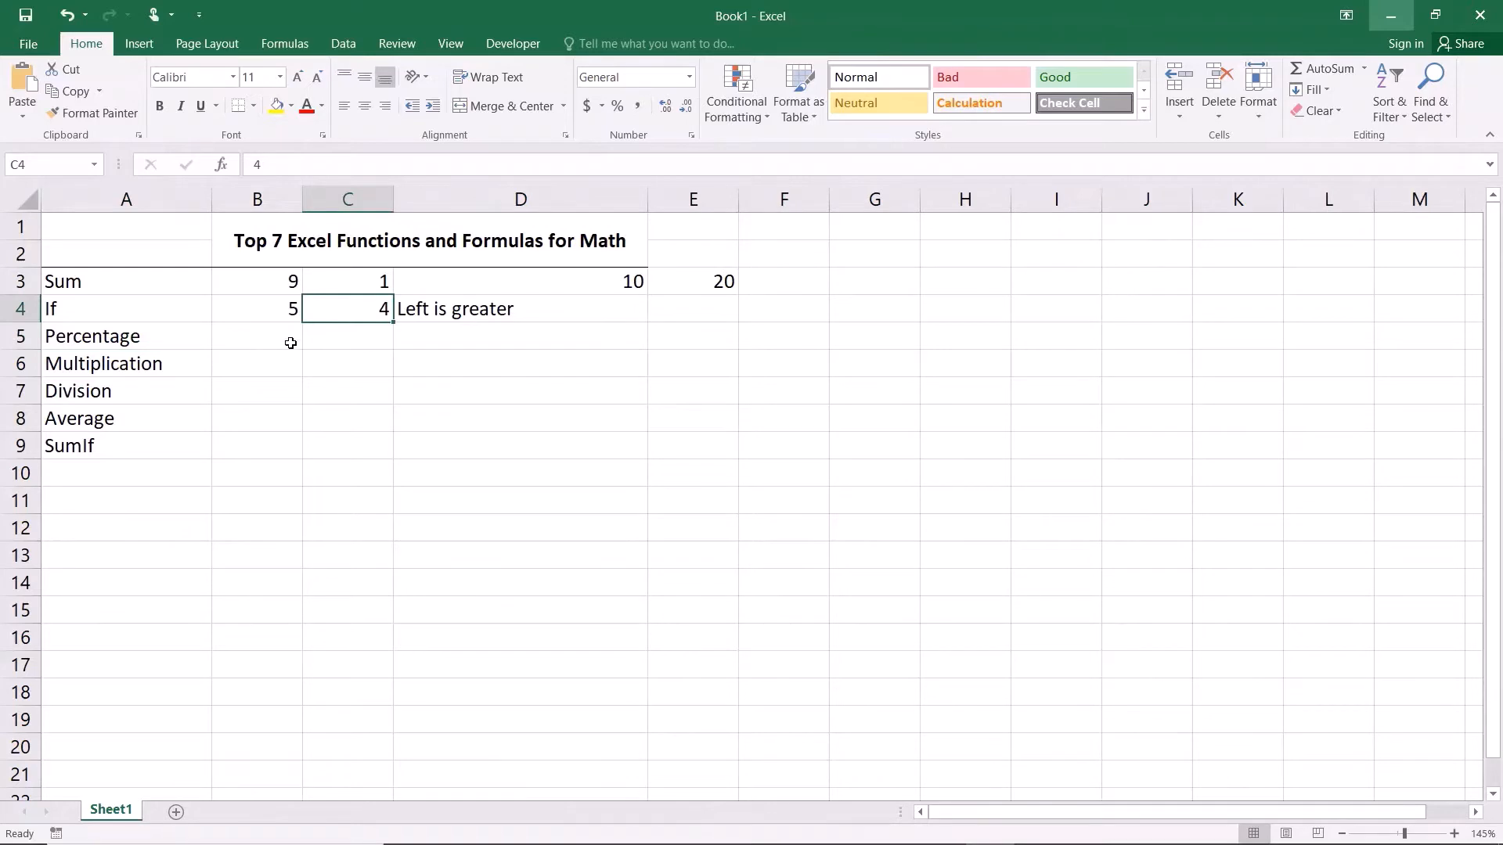
left_click(270, 336)
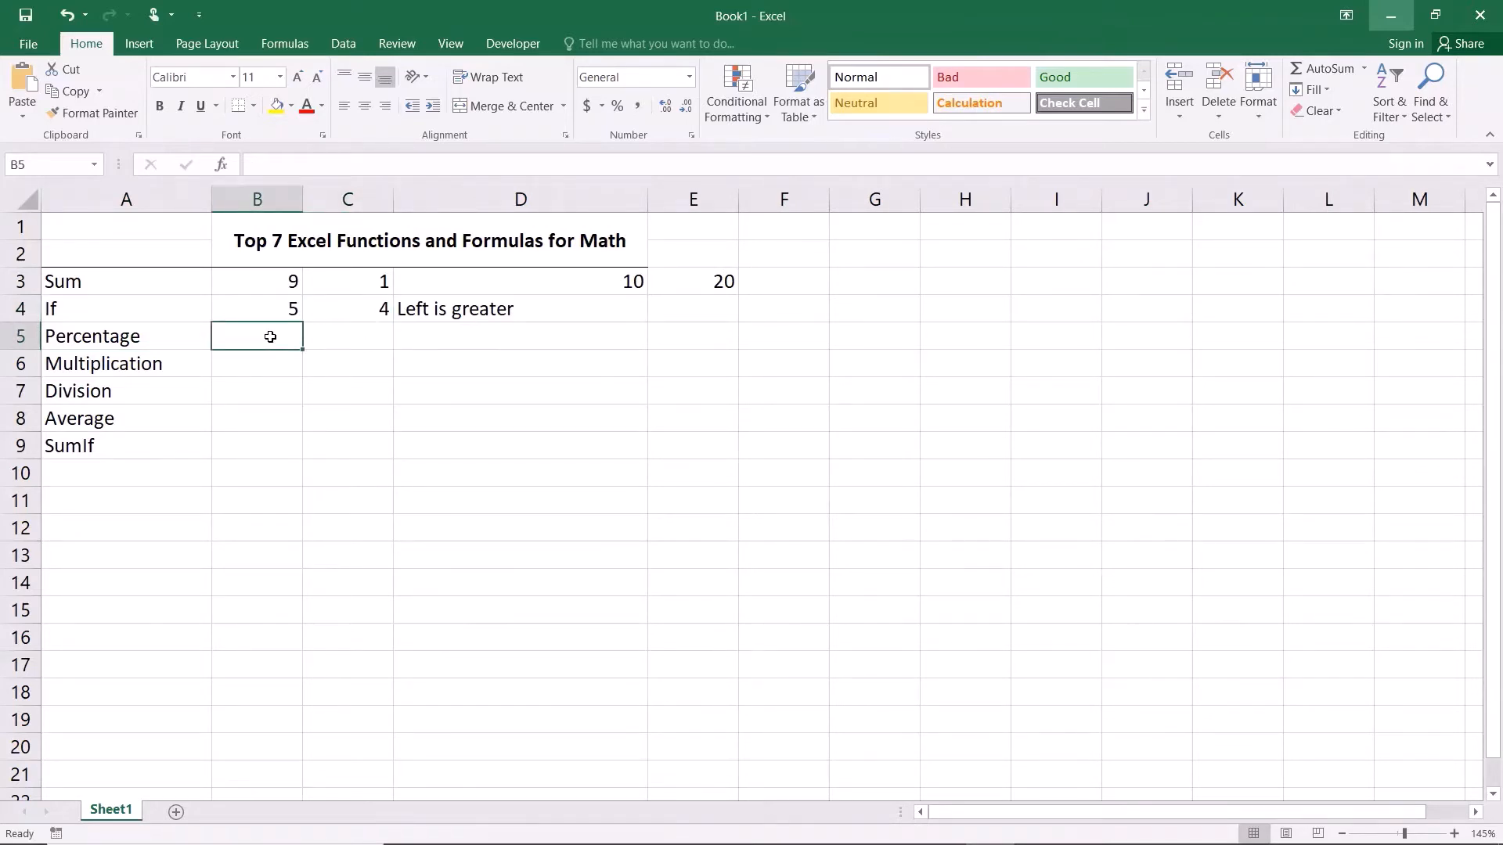
type("2")
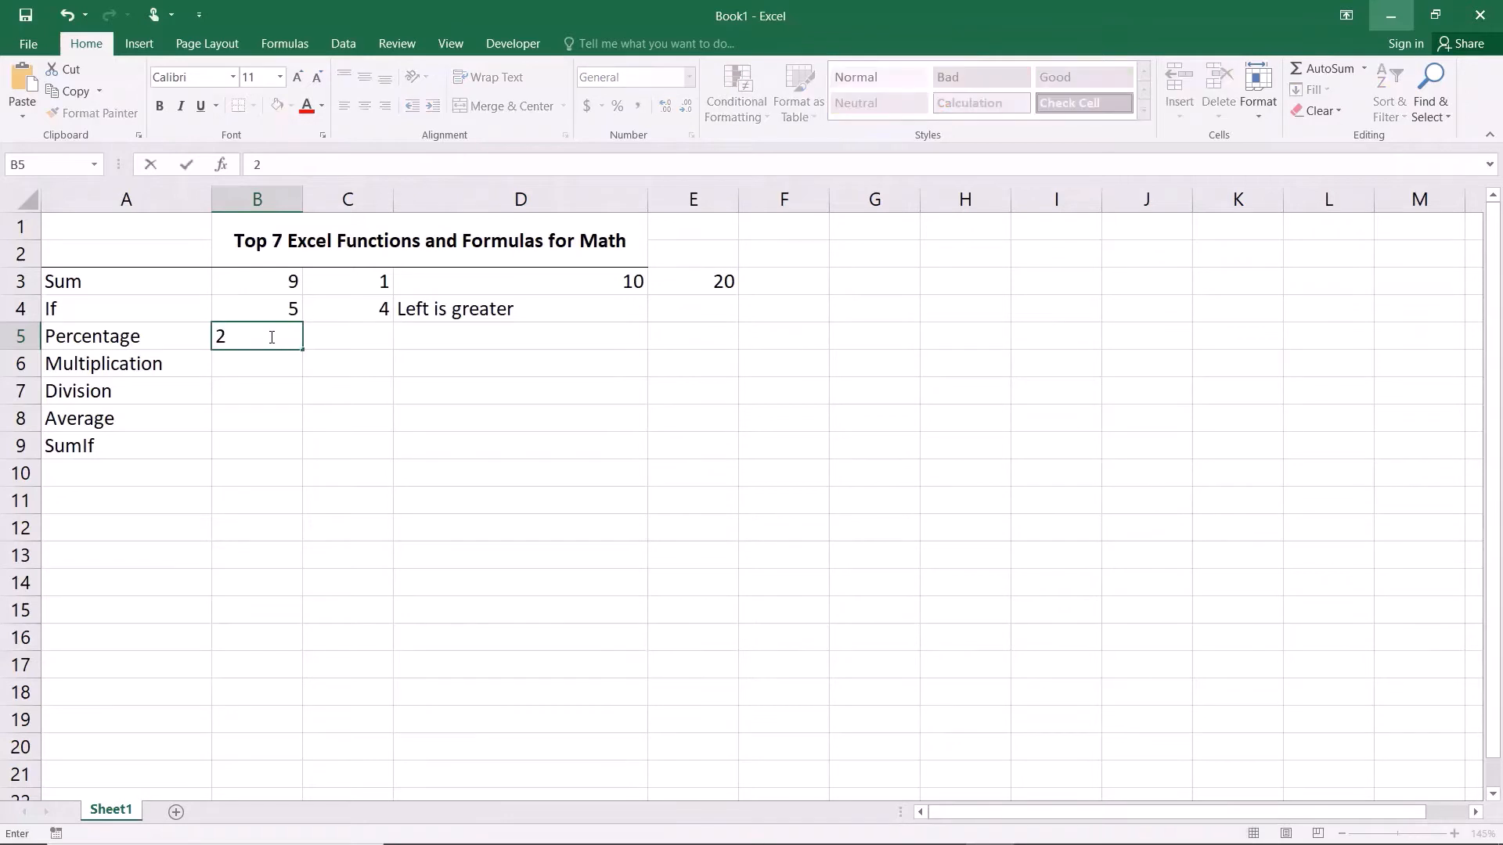
type("0")
left_click(346, 338)
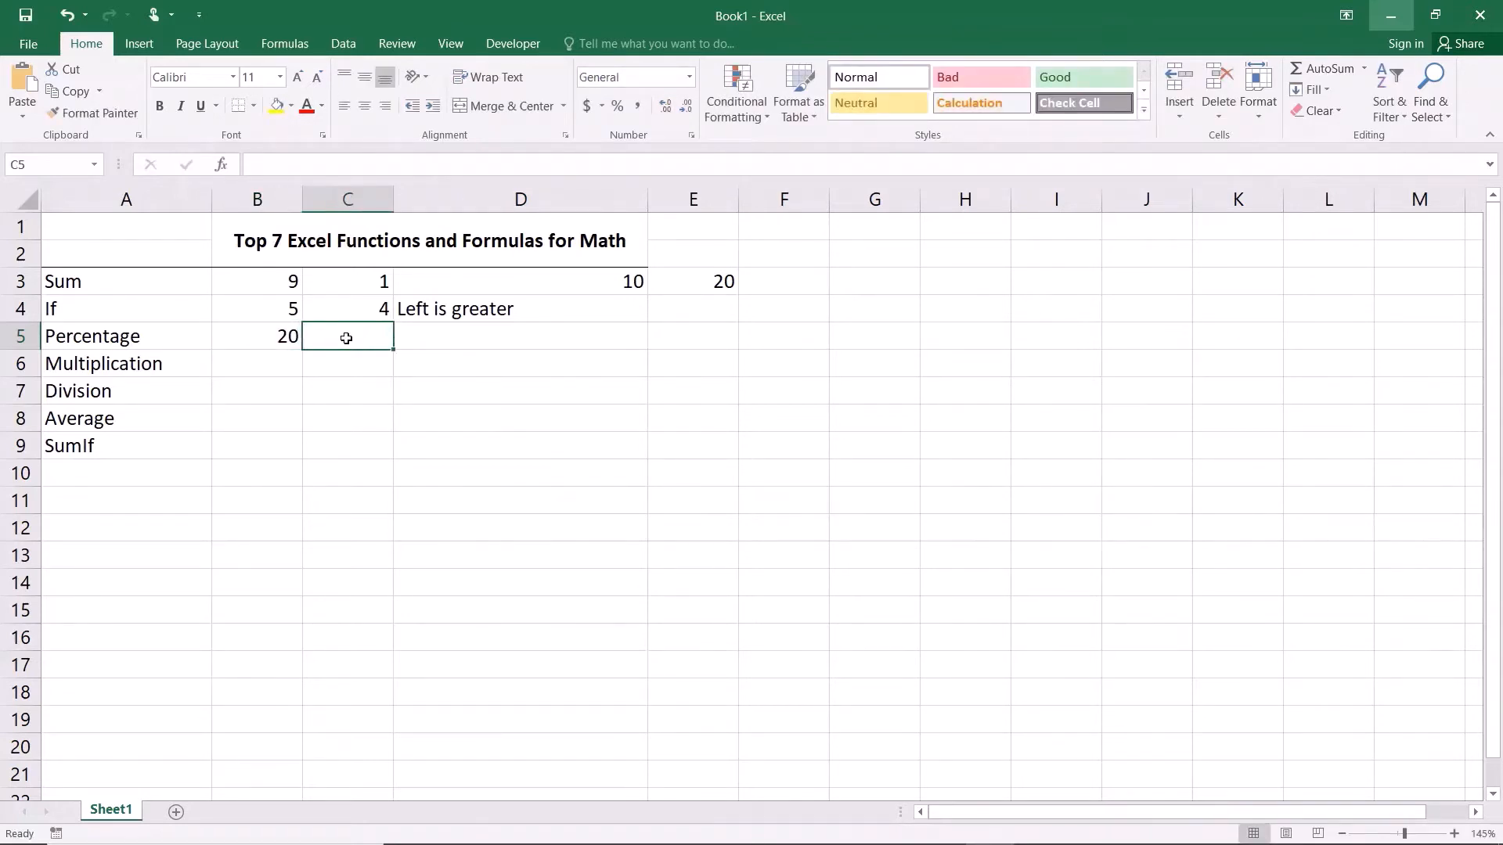
type("4")
left_click(366, 372)
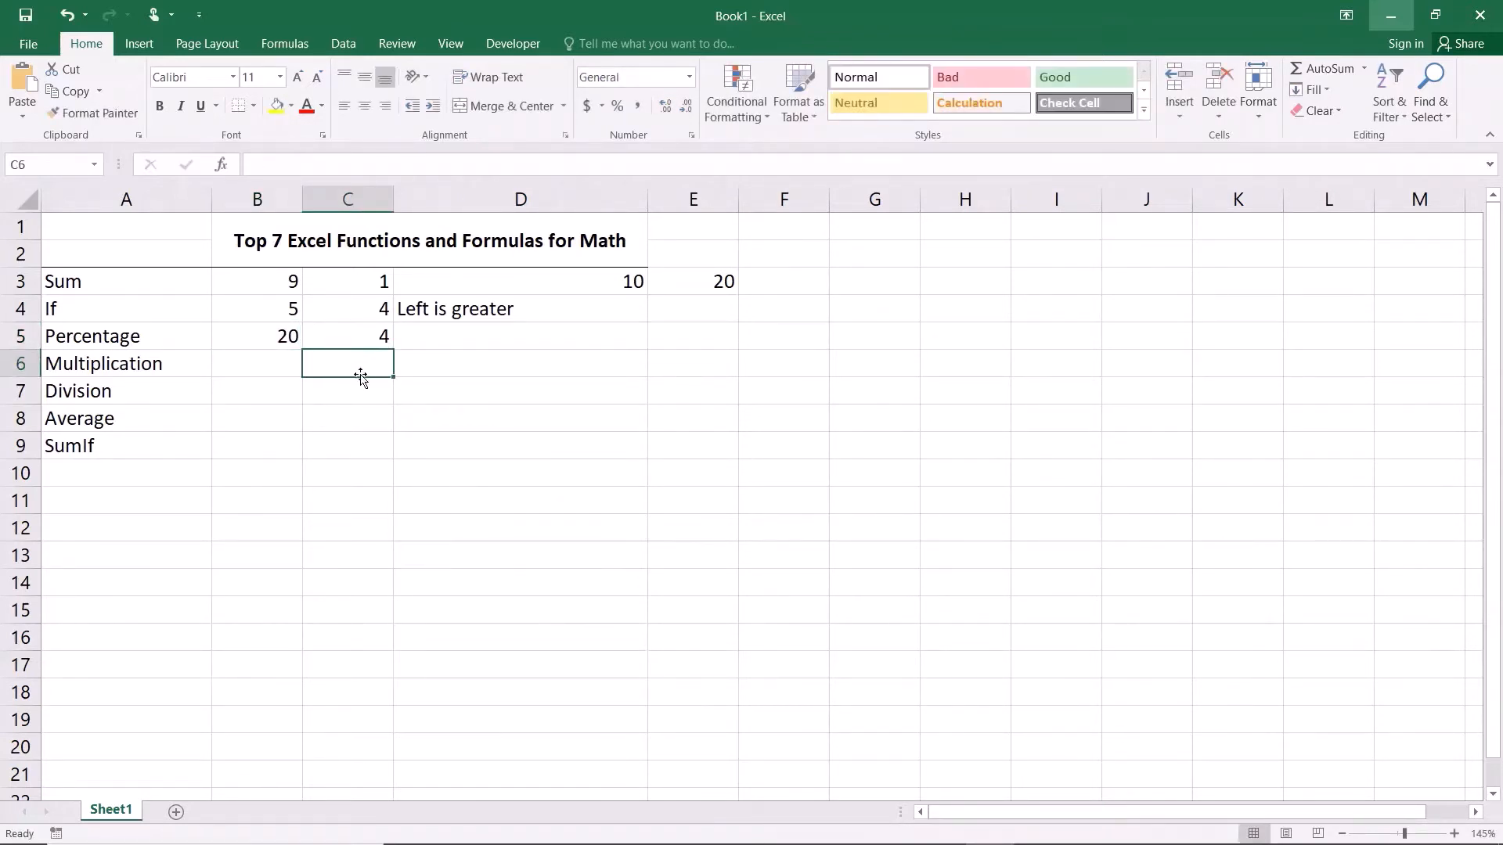
- Divide the first Percentage number by the second in cell D5 with the formula =B5/C5
left_click(412, 337)
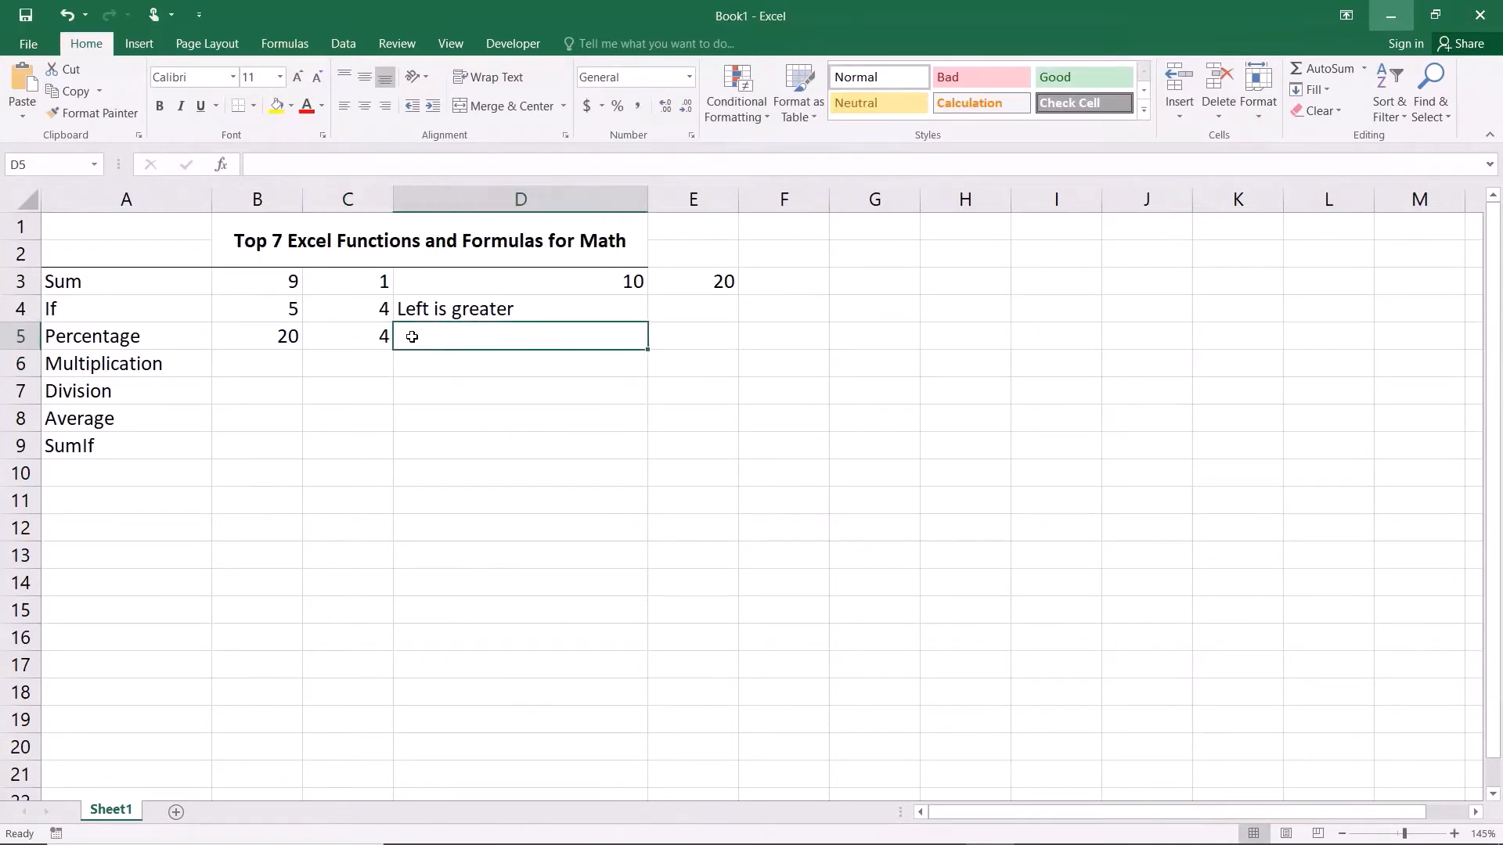
type("=")
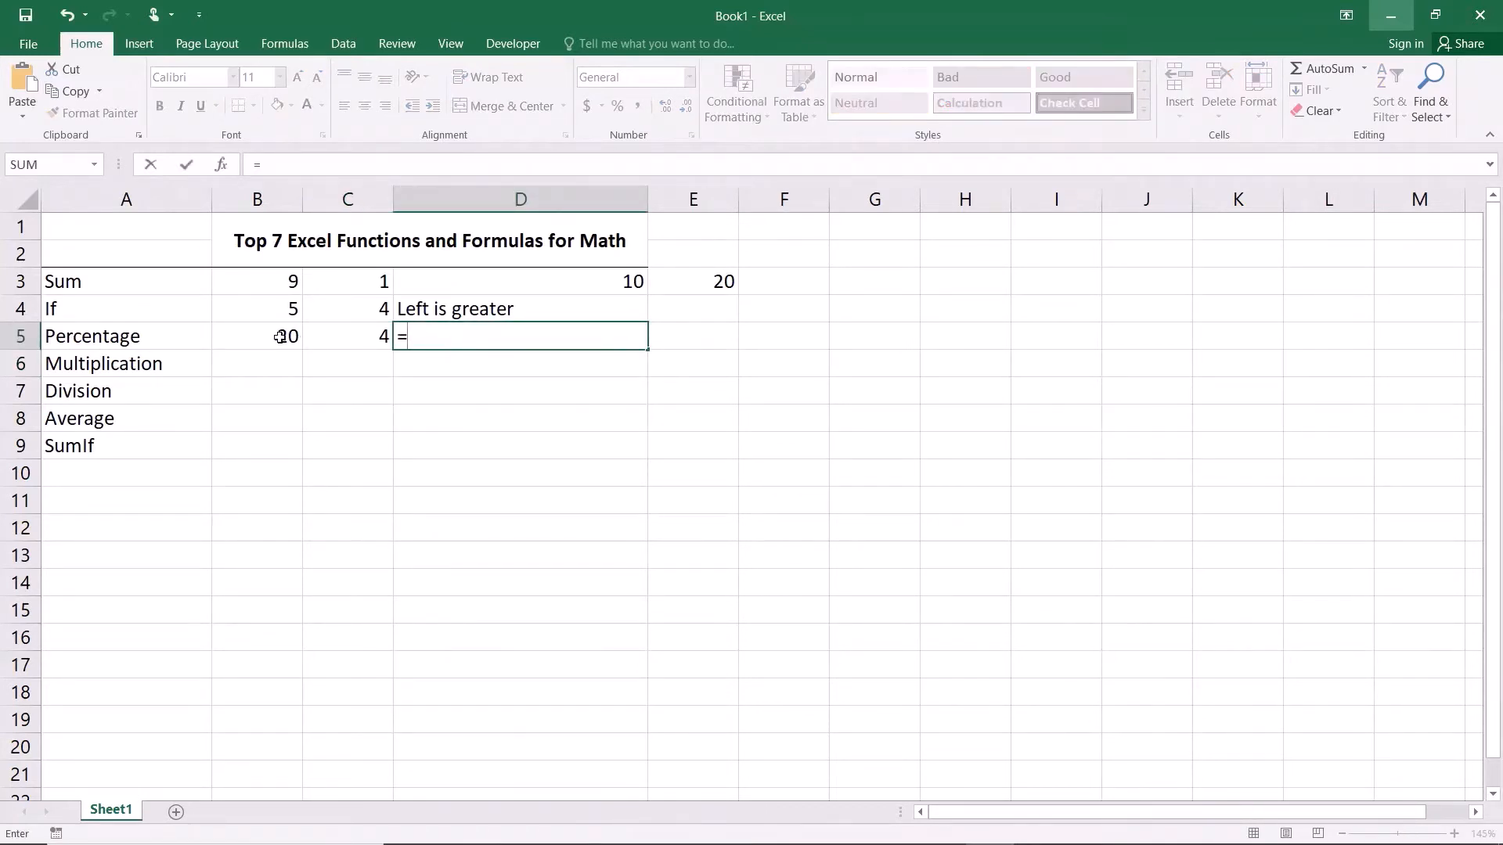
left_click(280, 336)
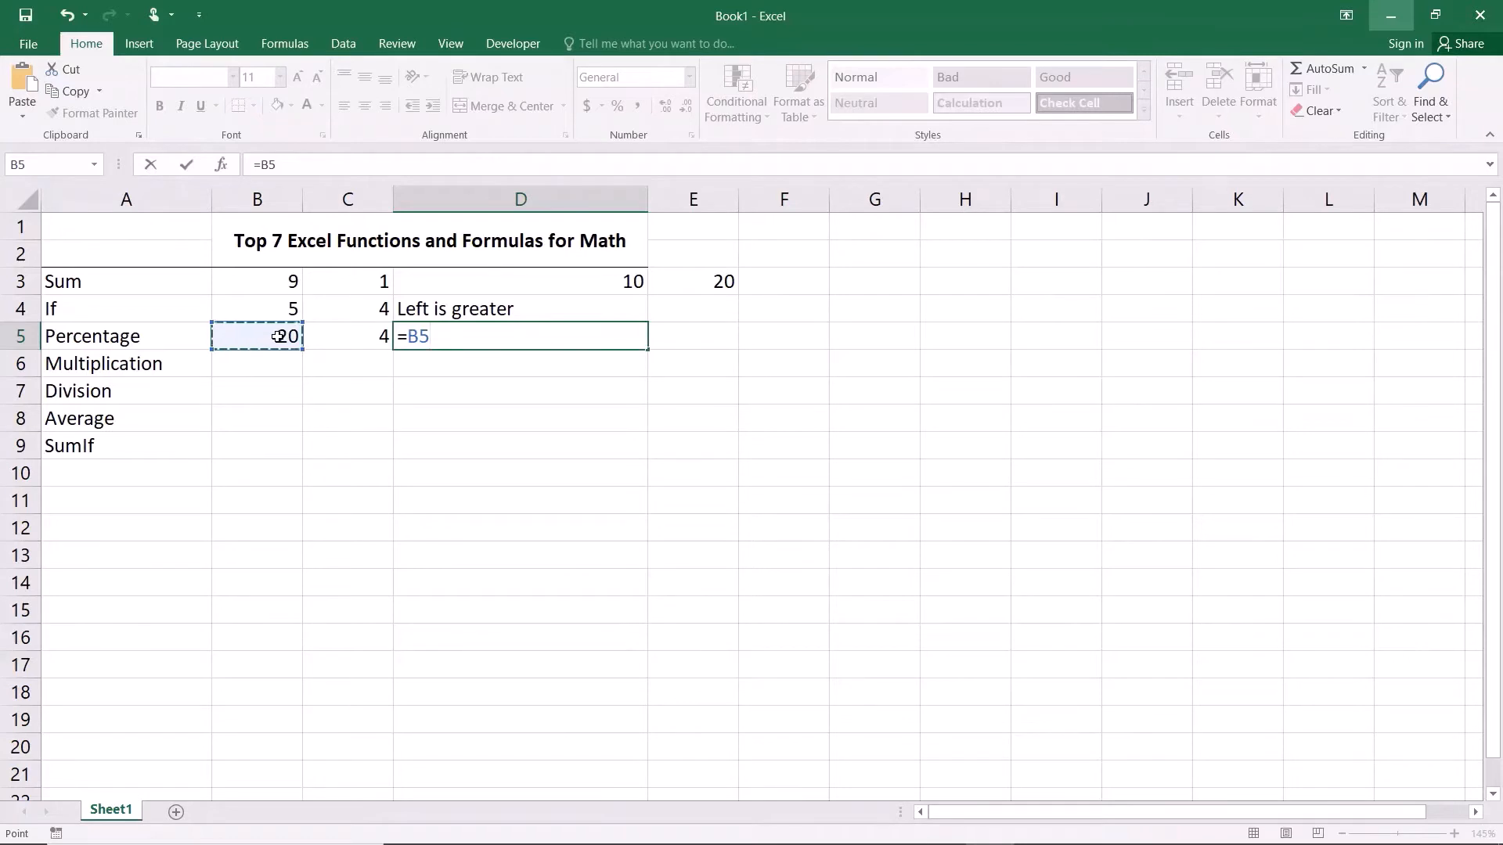
type("/")
left_click(354, 338)
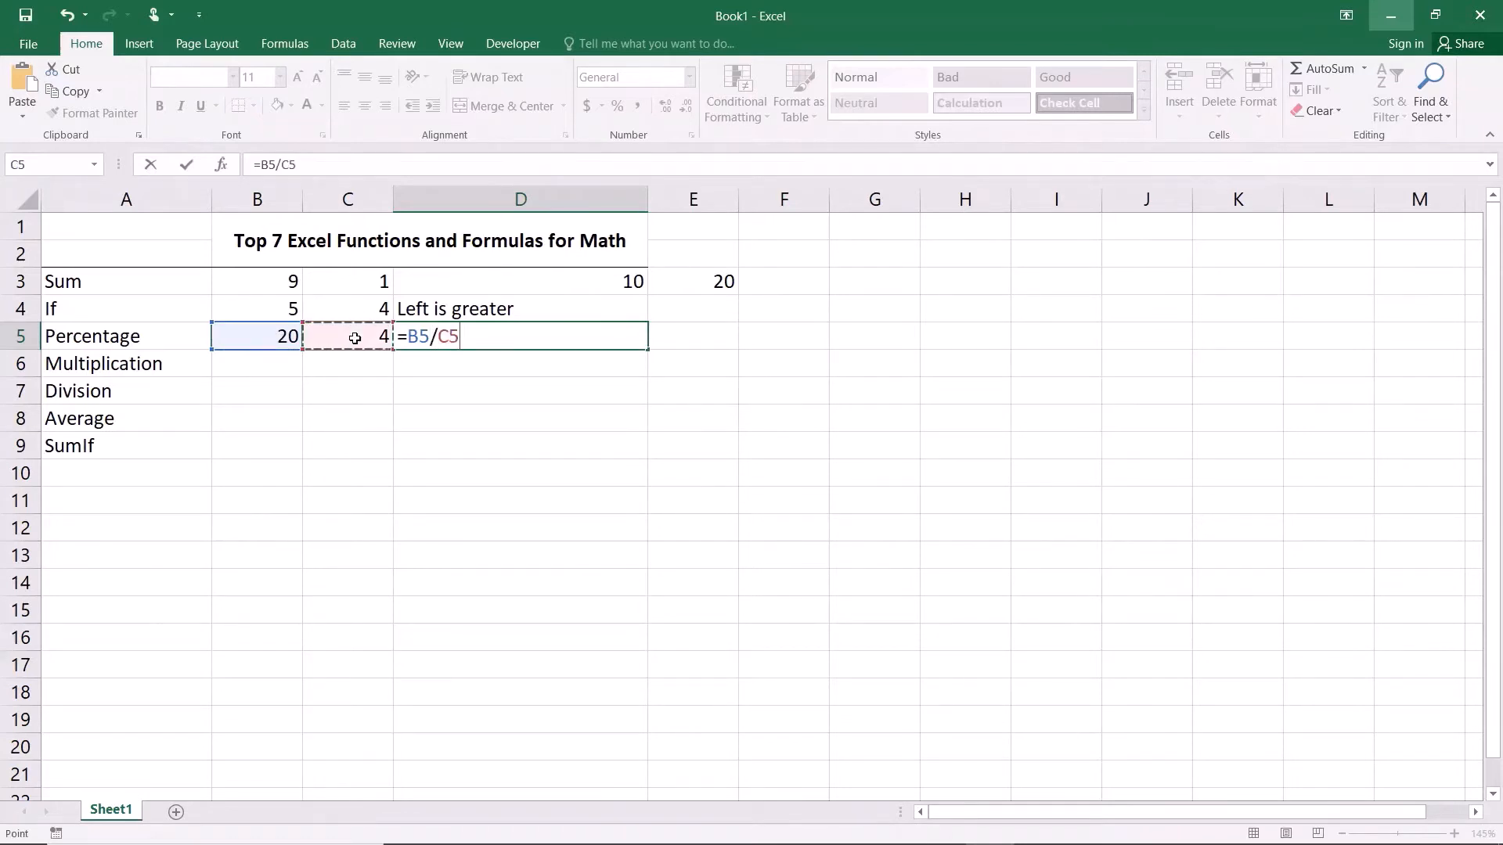
key("Return")
left_click(437, 336)
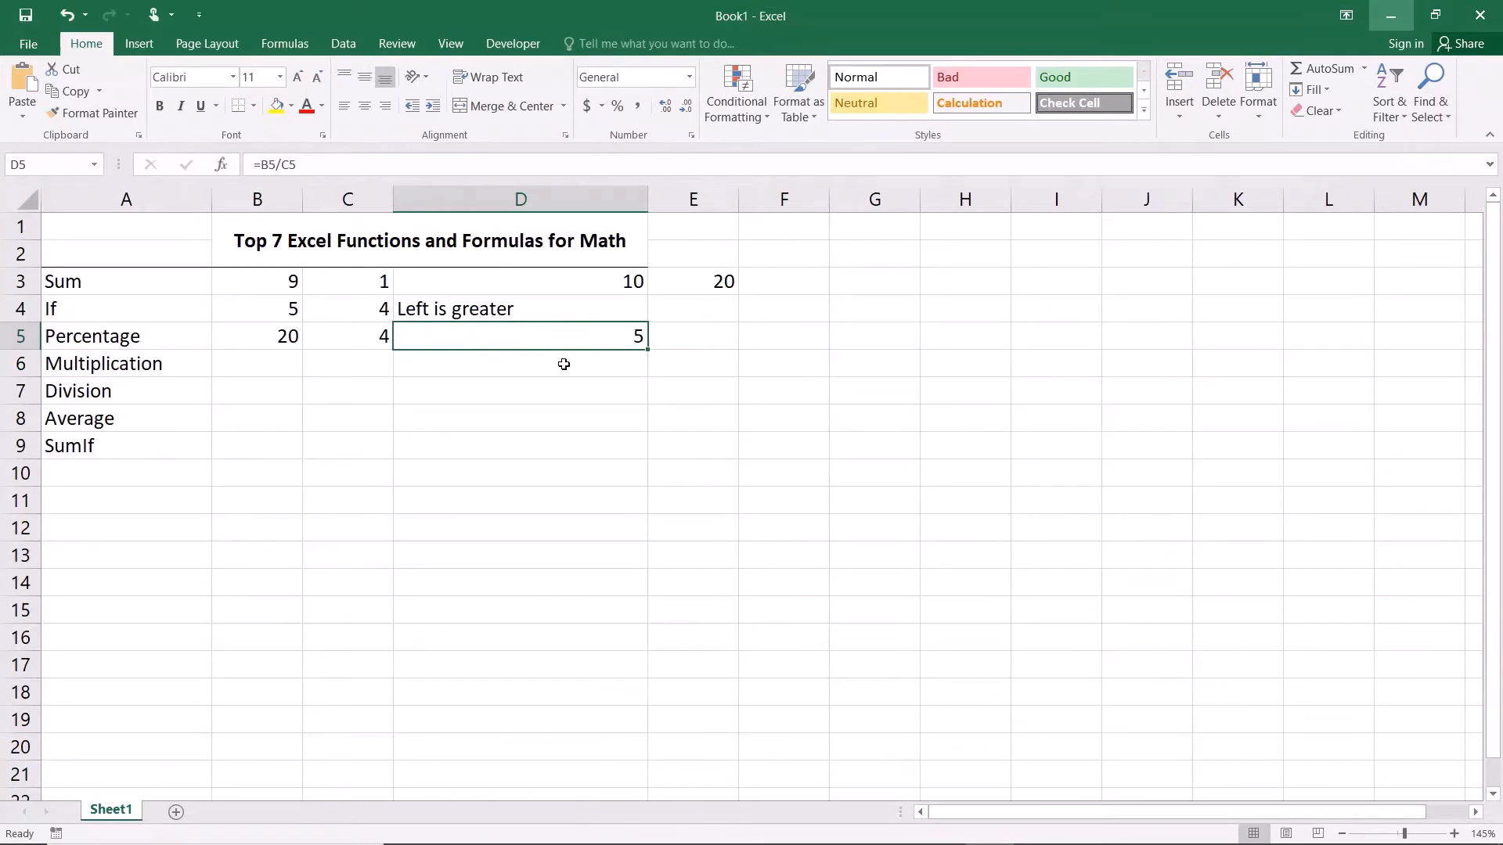
- Change the Percentage inputs to 4 in B5 and 20 in C5, and check the formula cell D5
left_click(269, 337)
type("4")
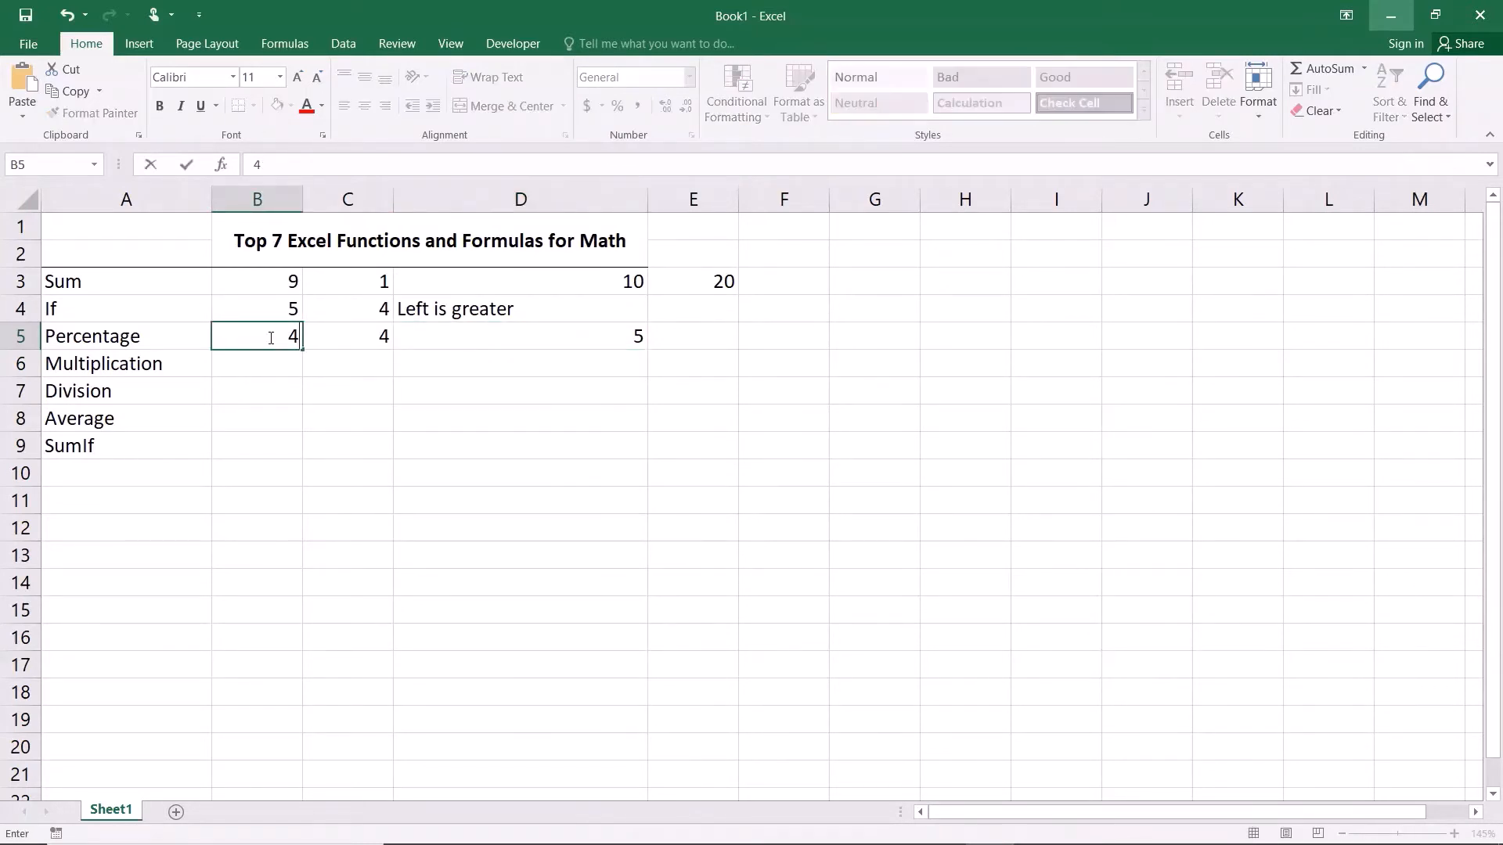
left_click(357, 335)
type("20")
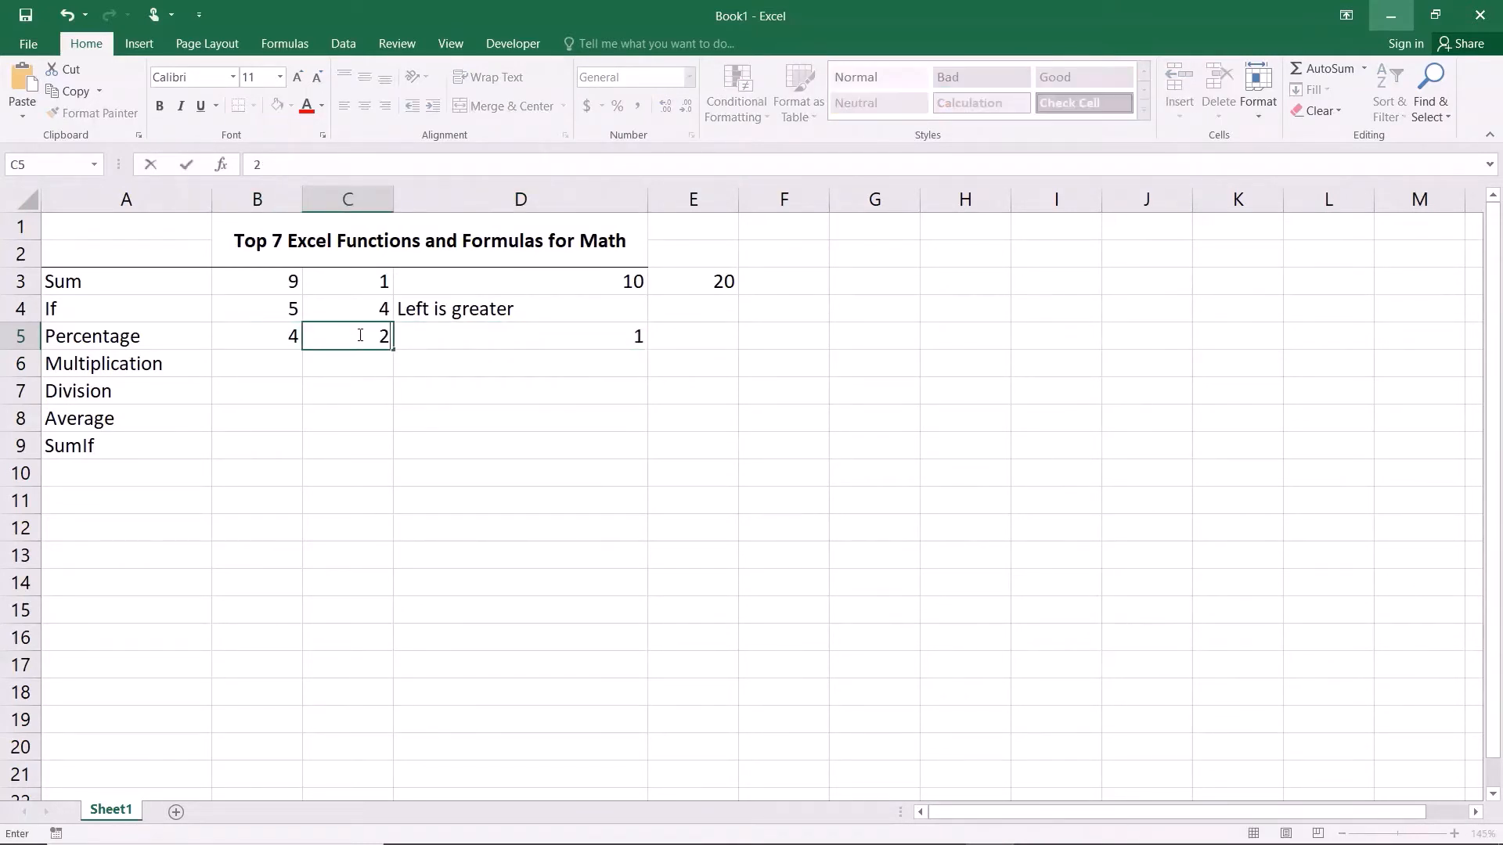
key("Return")
left_click(526, 339)
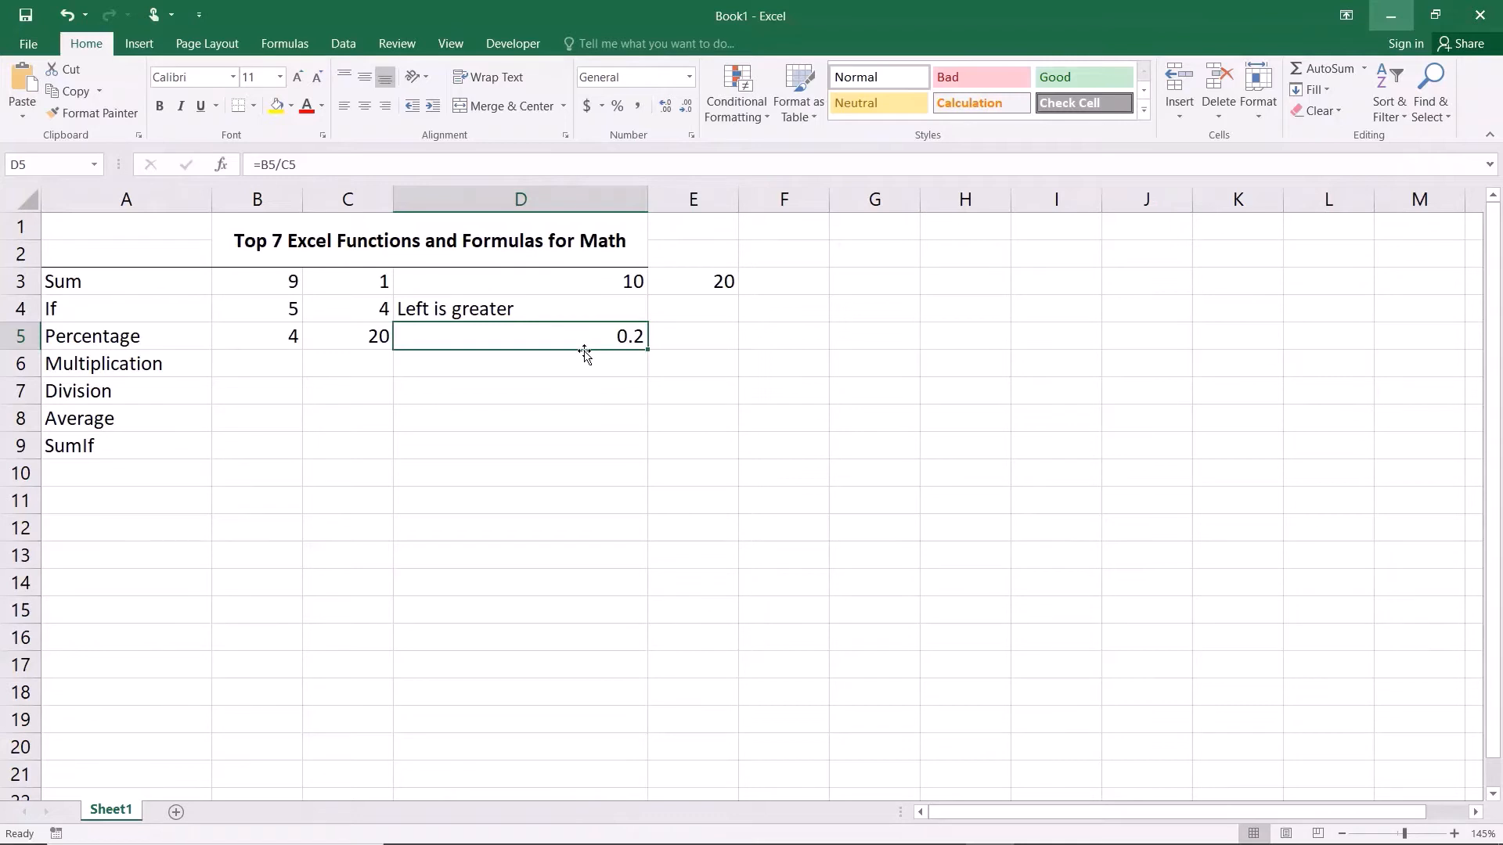
- Apply the Percentage number format to the division formula in cell D5
left_click(379, 342)
left_click(276, 338)
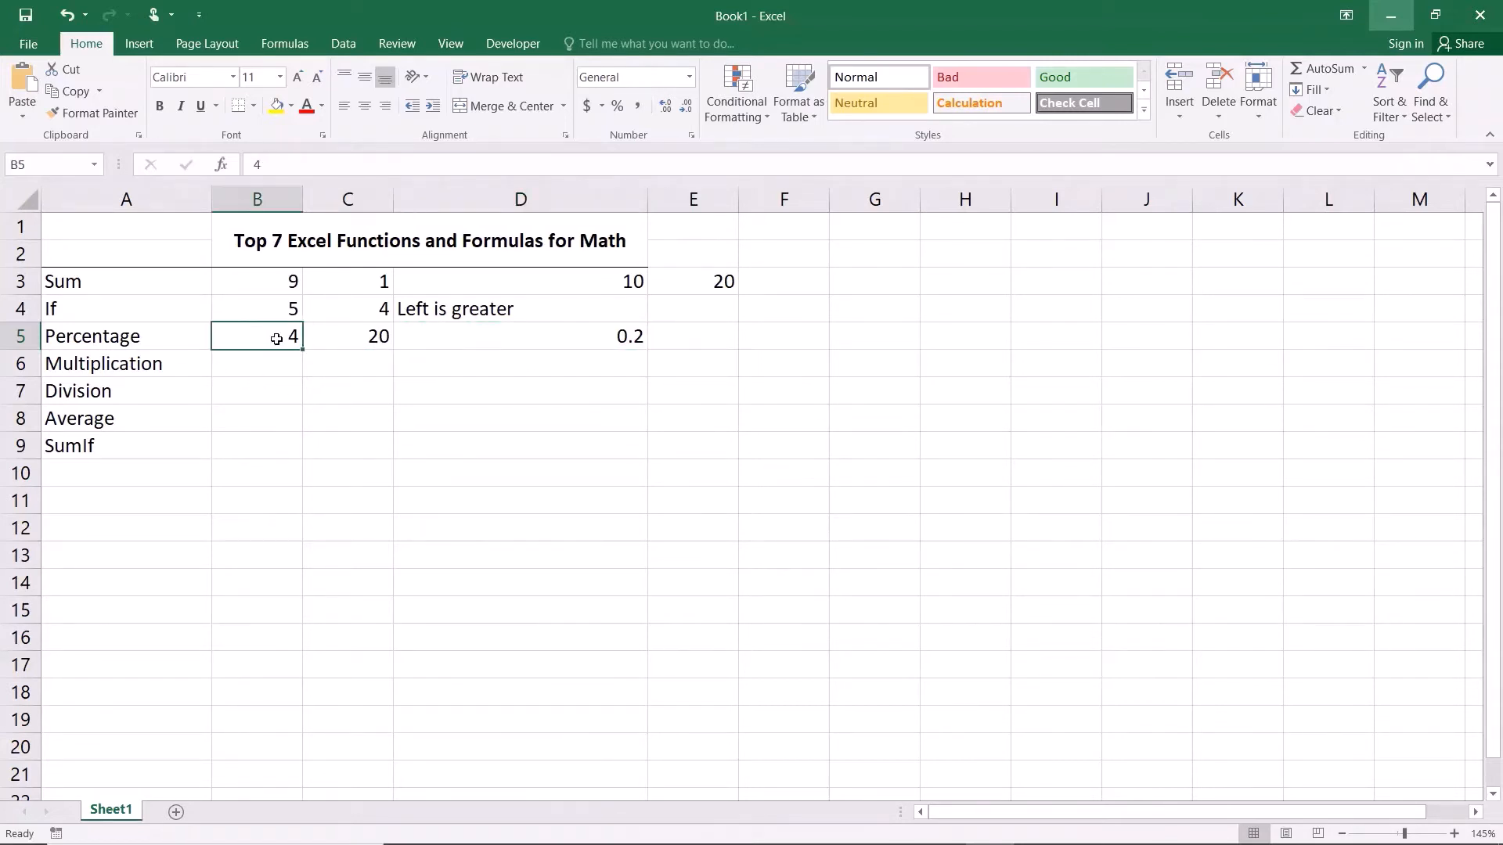
left_click(551, 335)
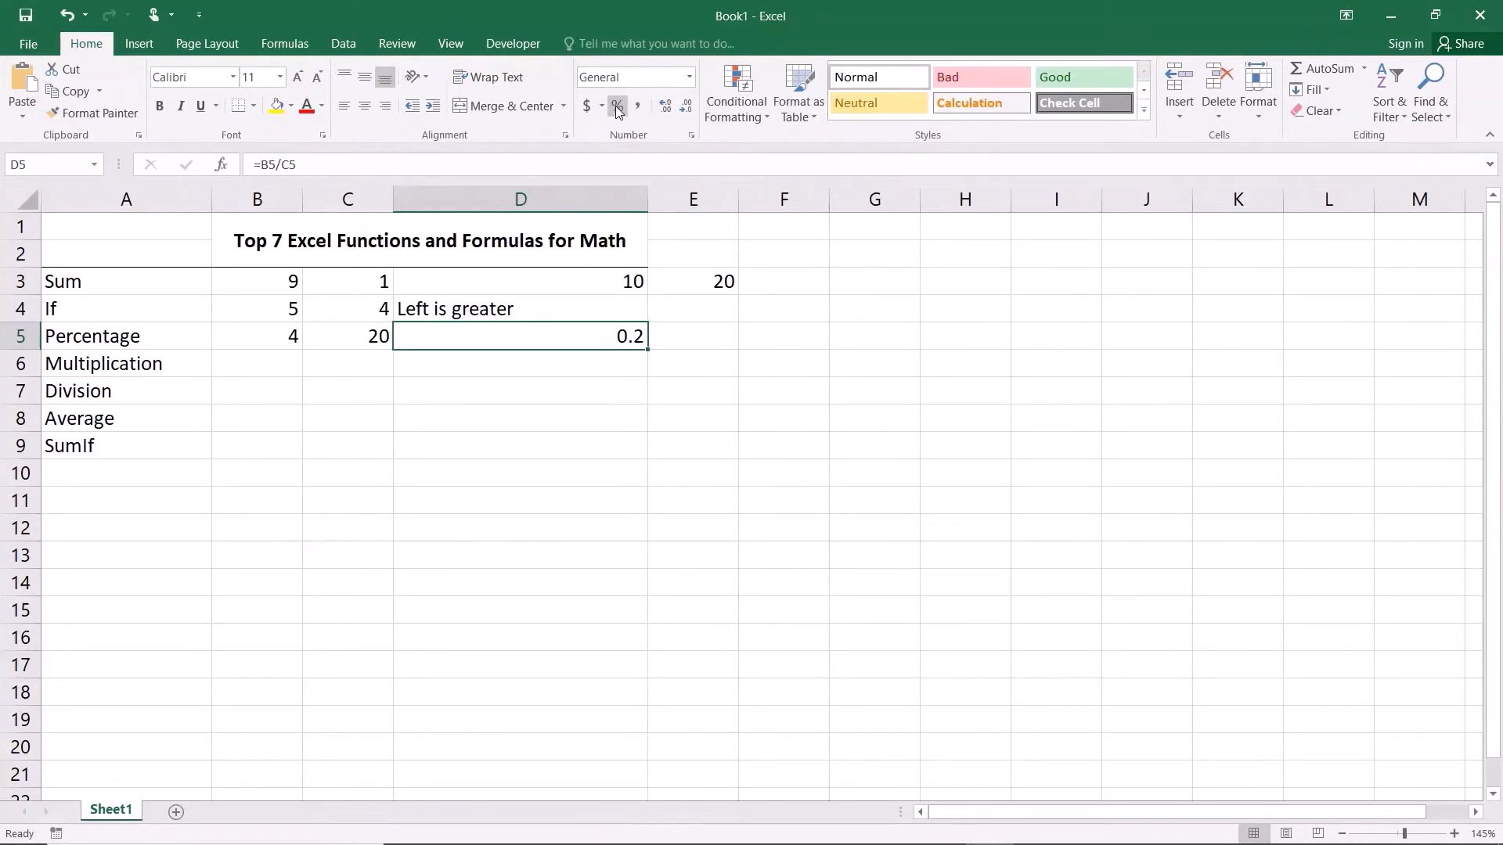
left_click(691, 75)
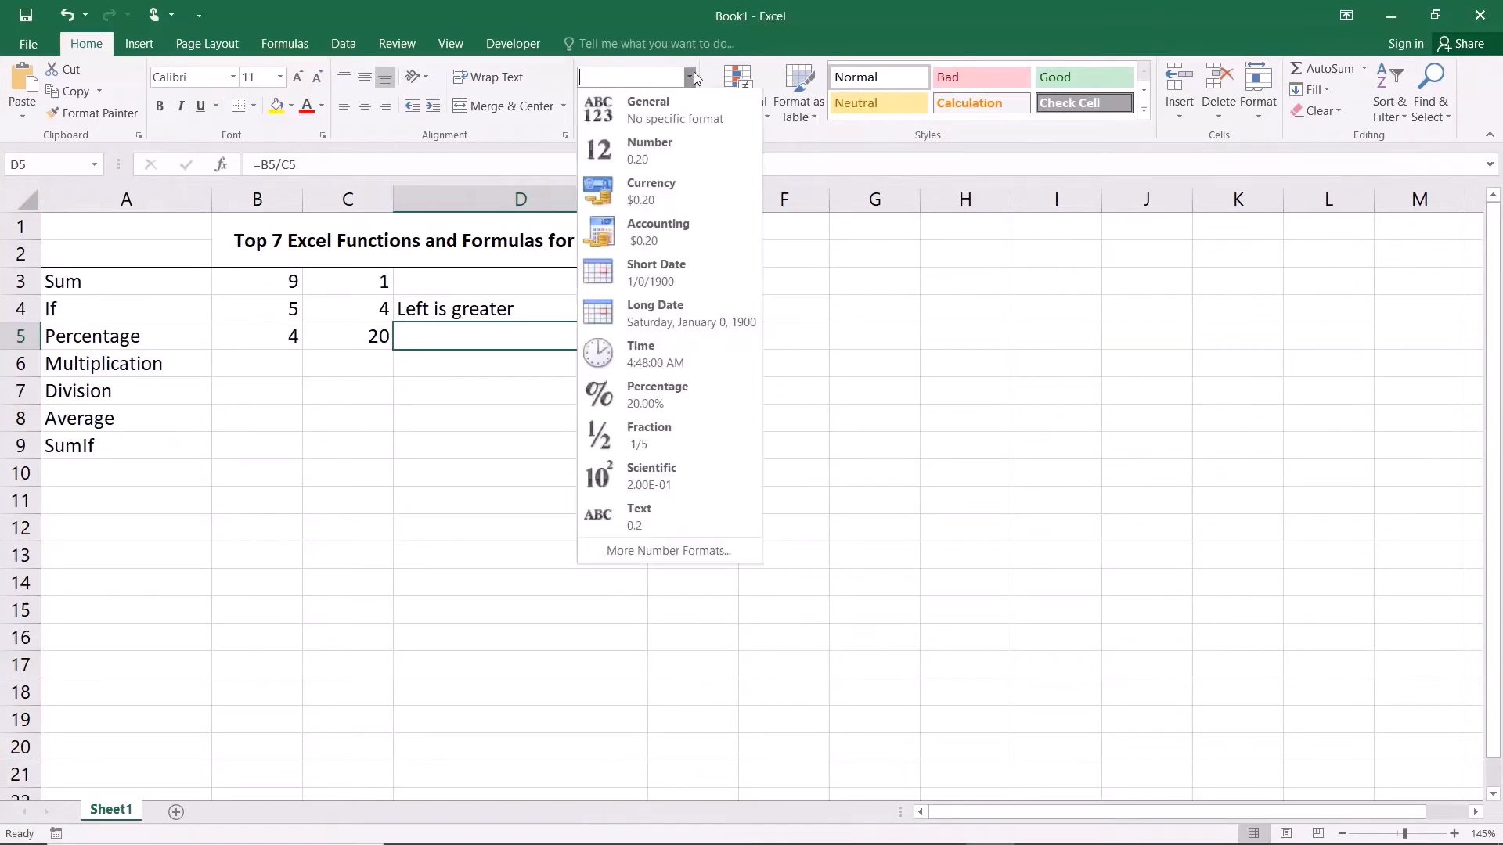
left_click(669, 389)
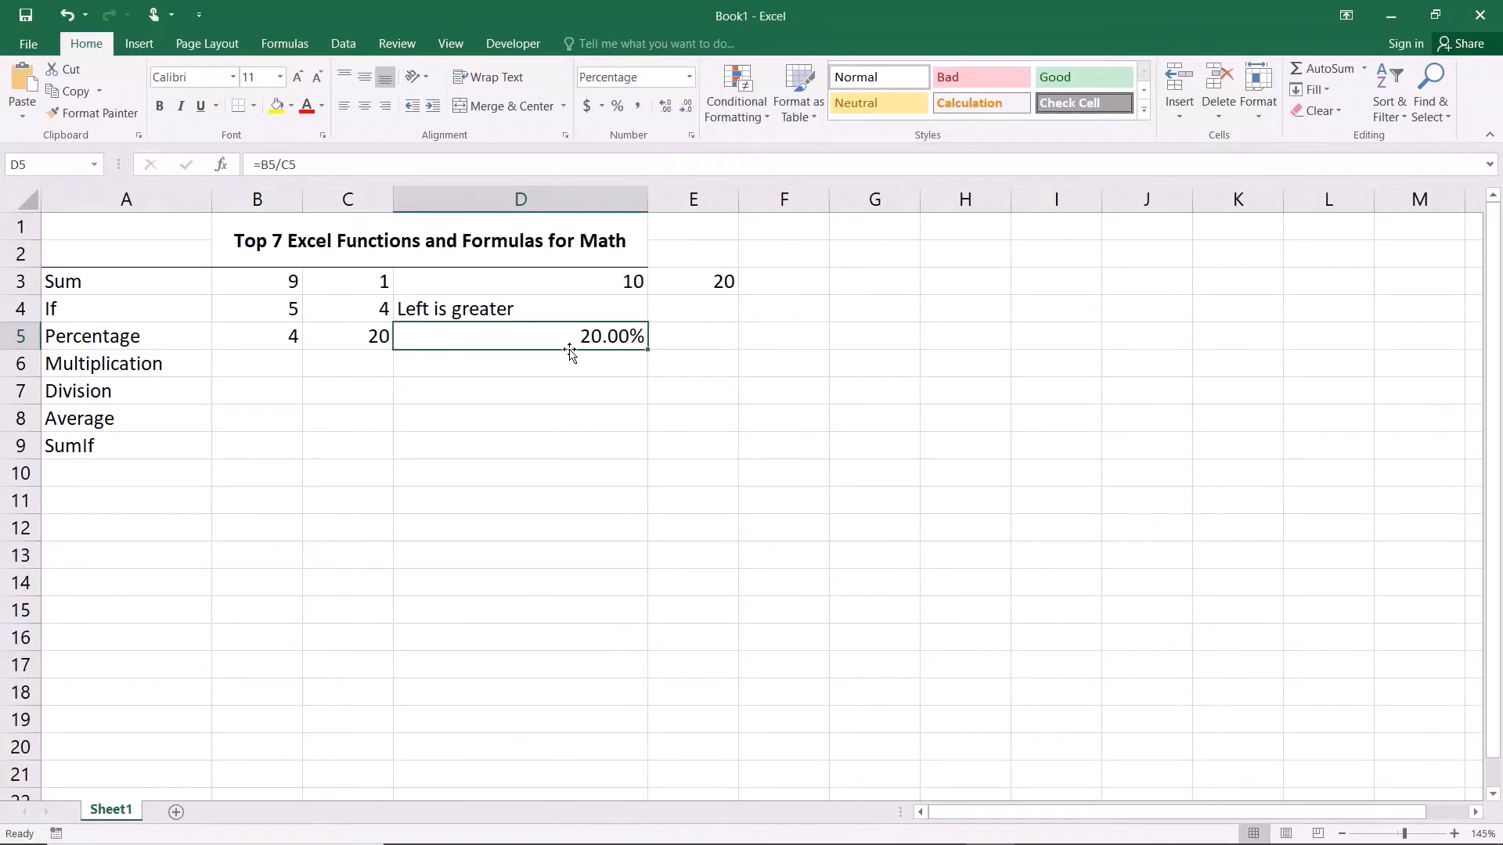
- Adjust the percentage in cell D5 to show one decimal place
left_click(685, 108)
left_click(665, 107)
left_click(686, 107)
left_click(553, 403)
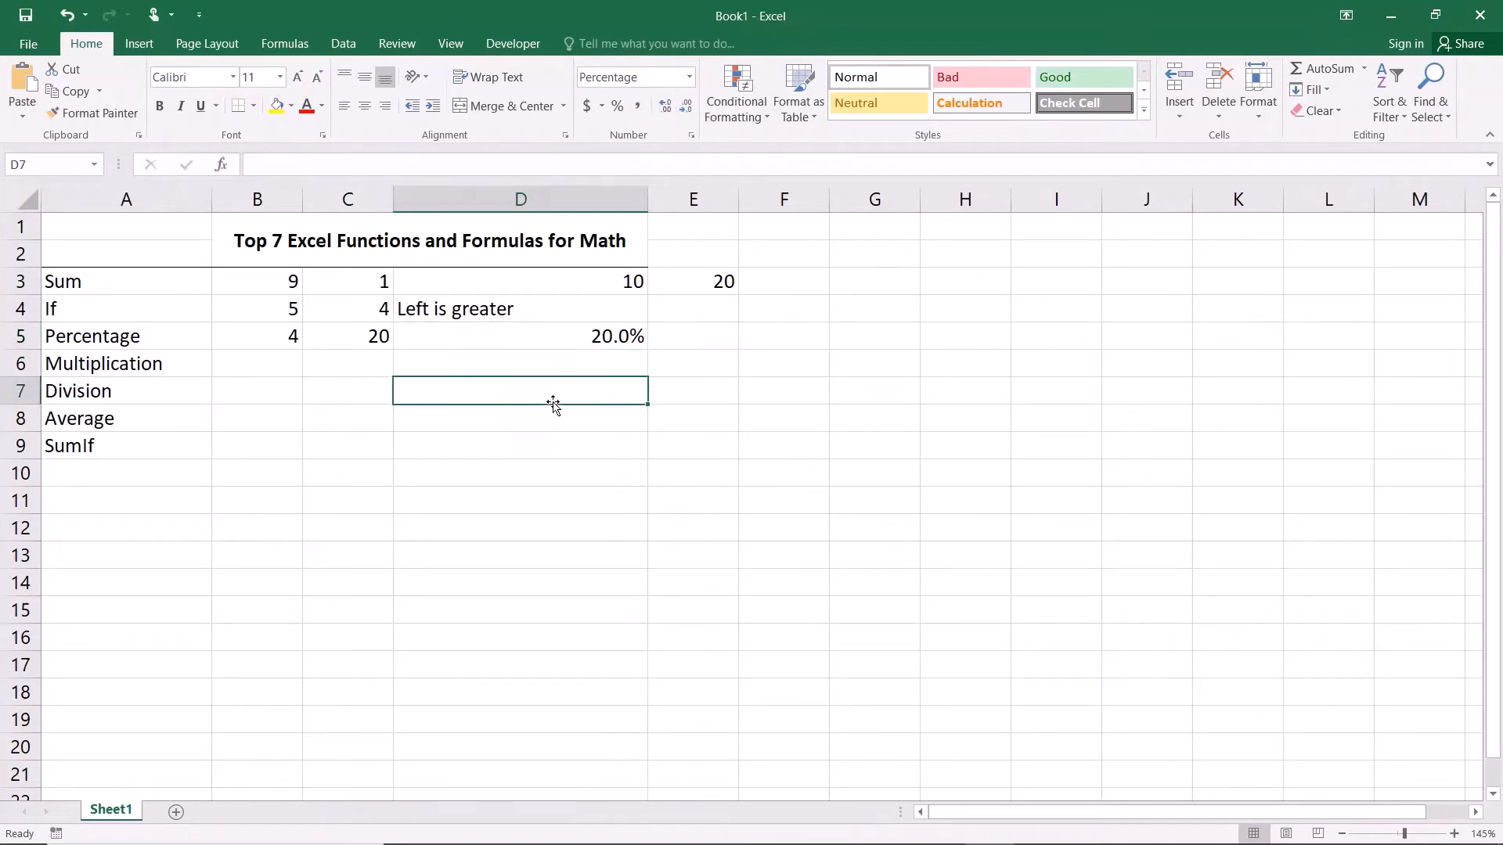
- Enter 5 in cell B6 and 4 in cell C6 for the Multiplication example
left_click(70, 341)
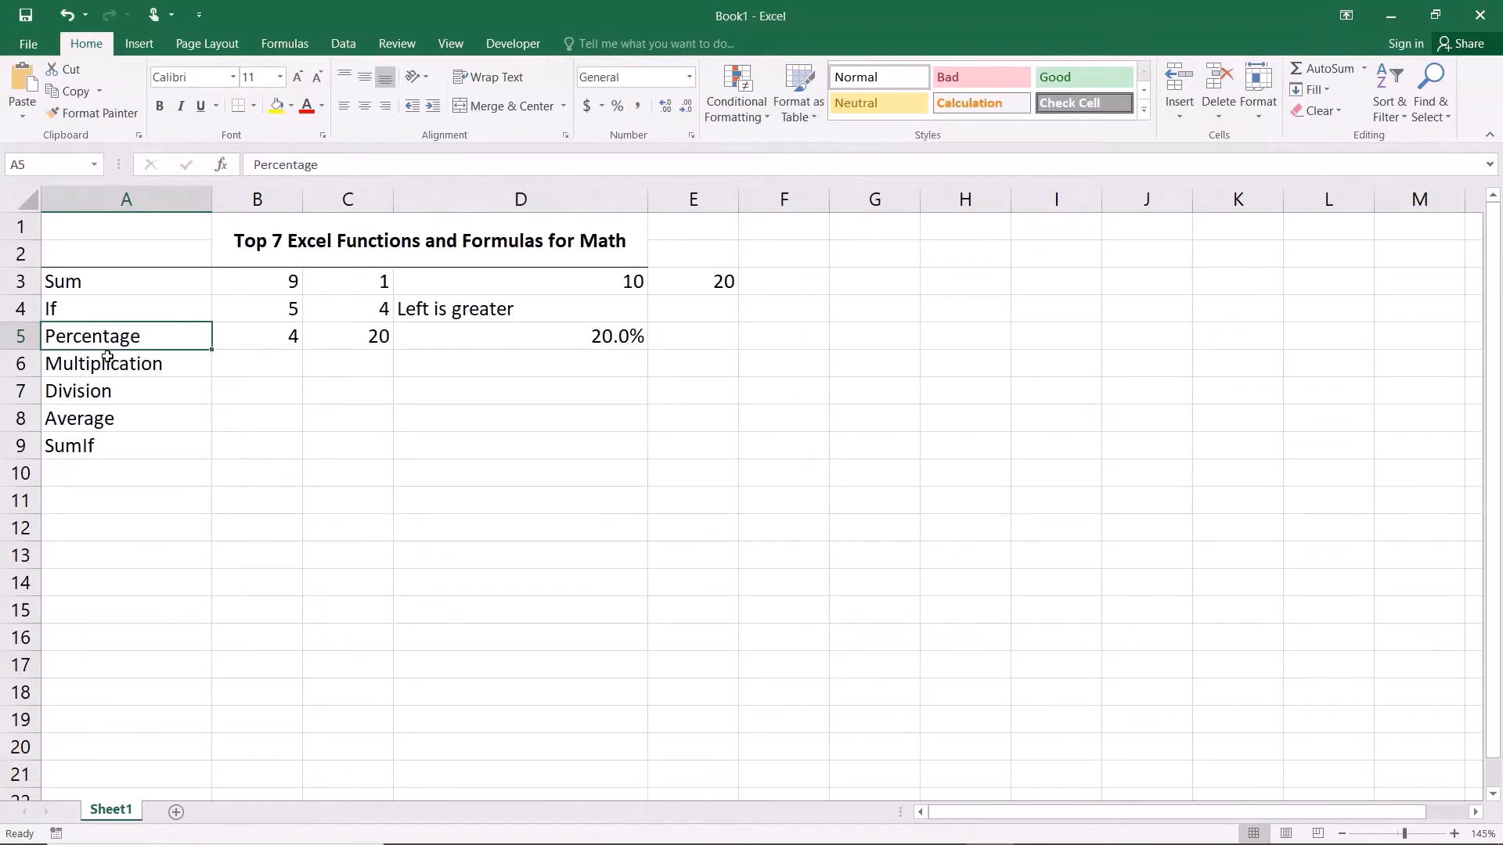
left_click(250, 359)
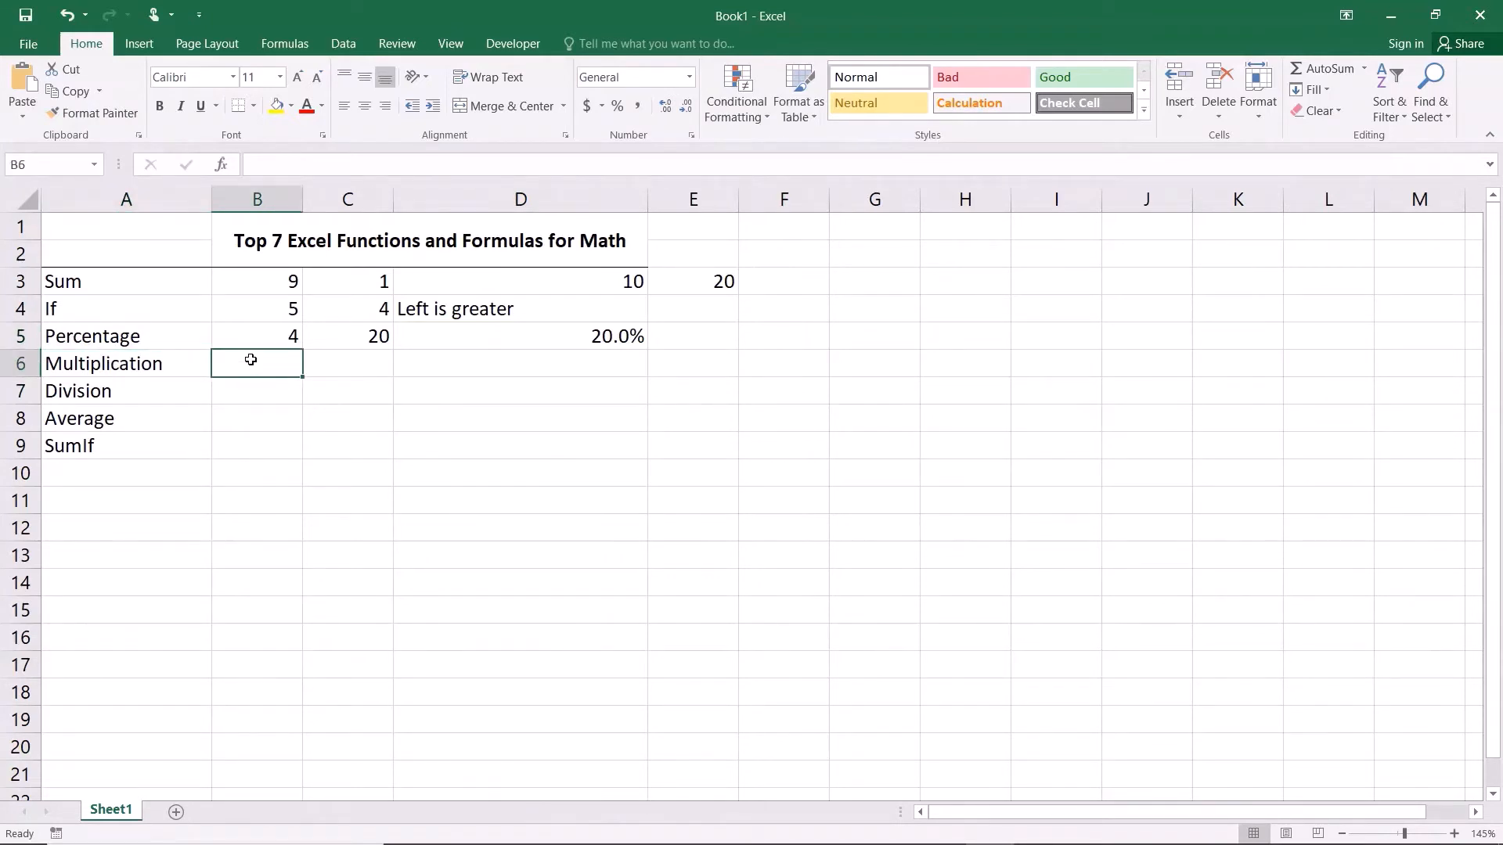
type("5")
left_click(337, 372)
type("4")
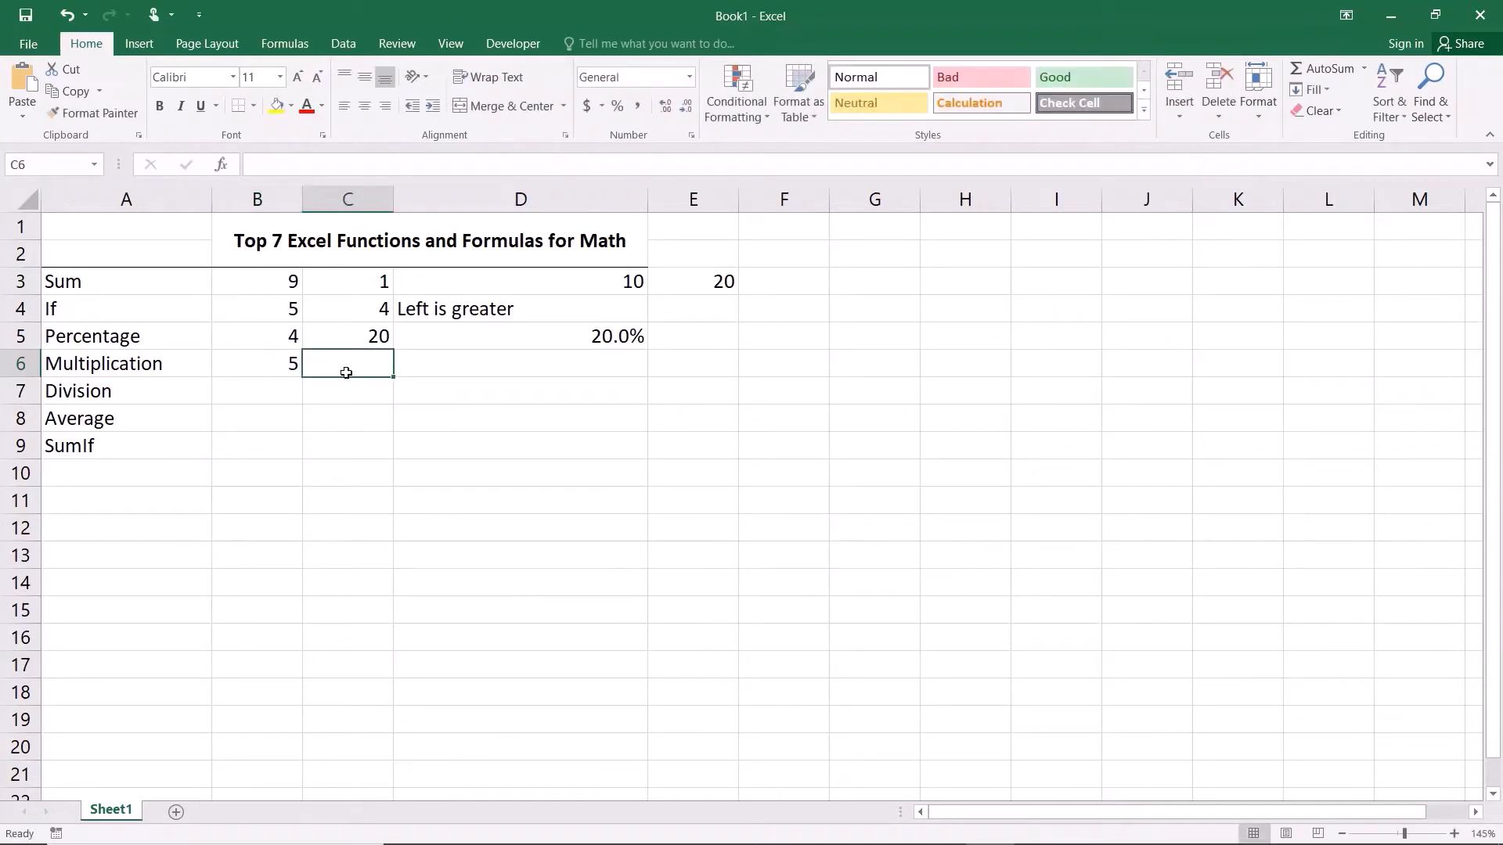
- Multiply the two Multiplication numbers in cell D6 with the formula =B6*C6
left_click(430, 354)
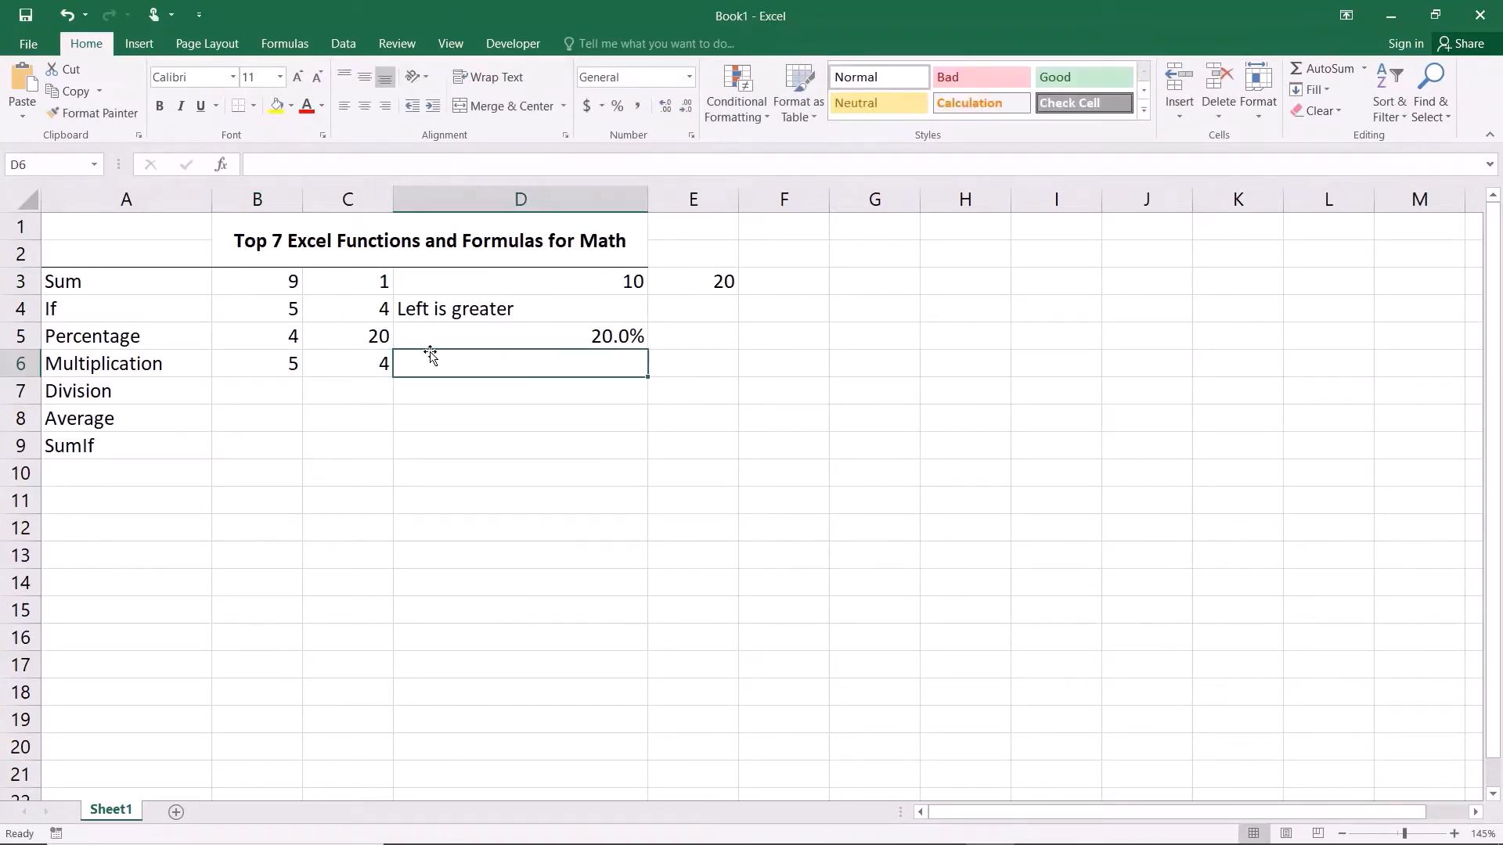
type("=")
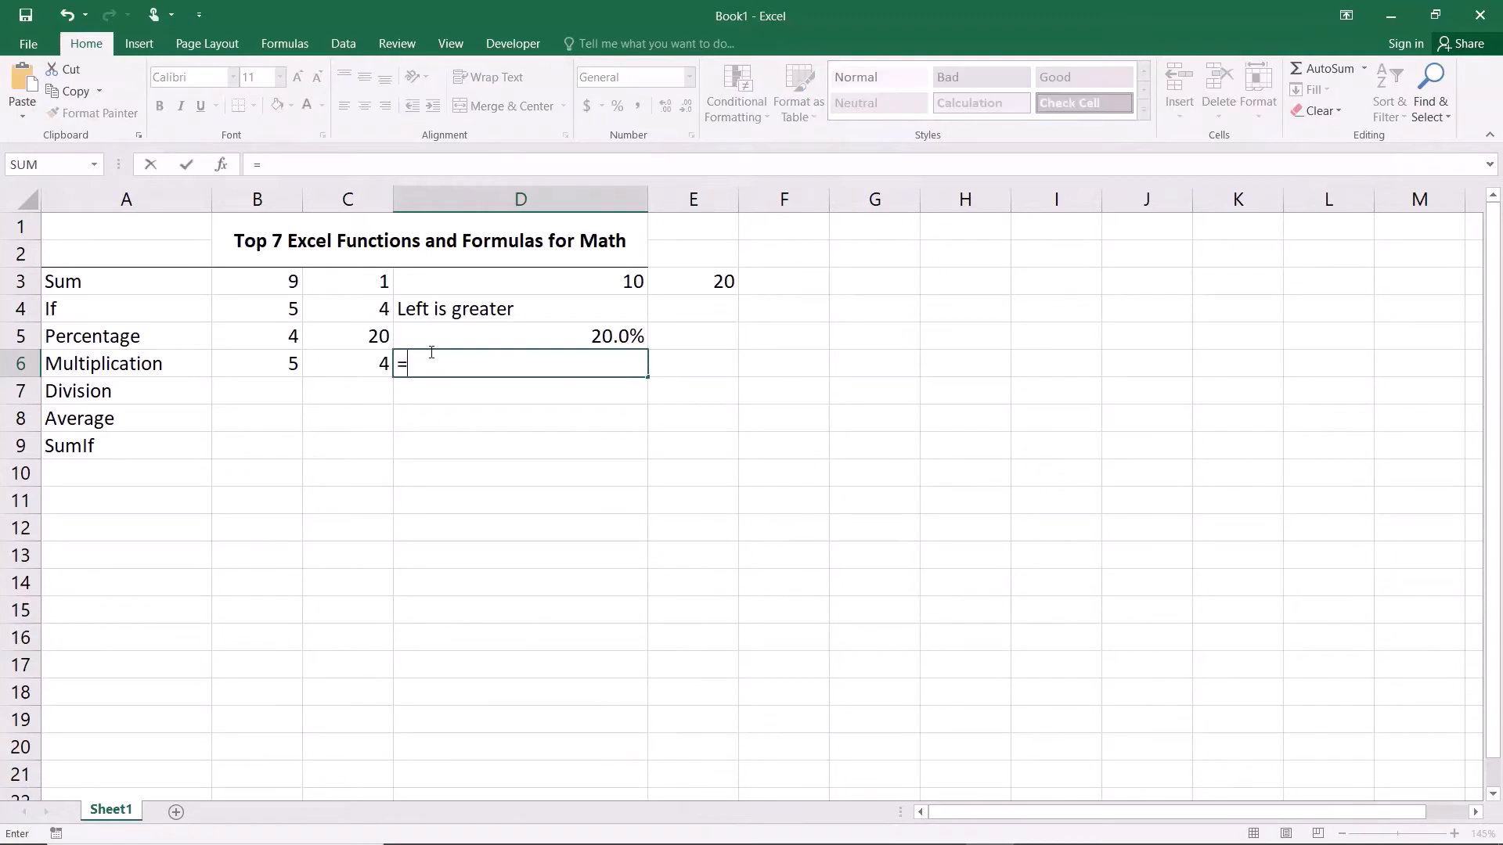
left_click(295, 366)
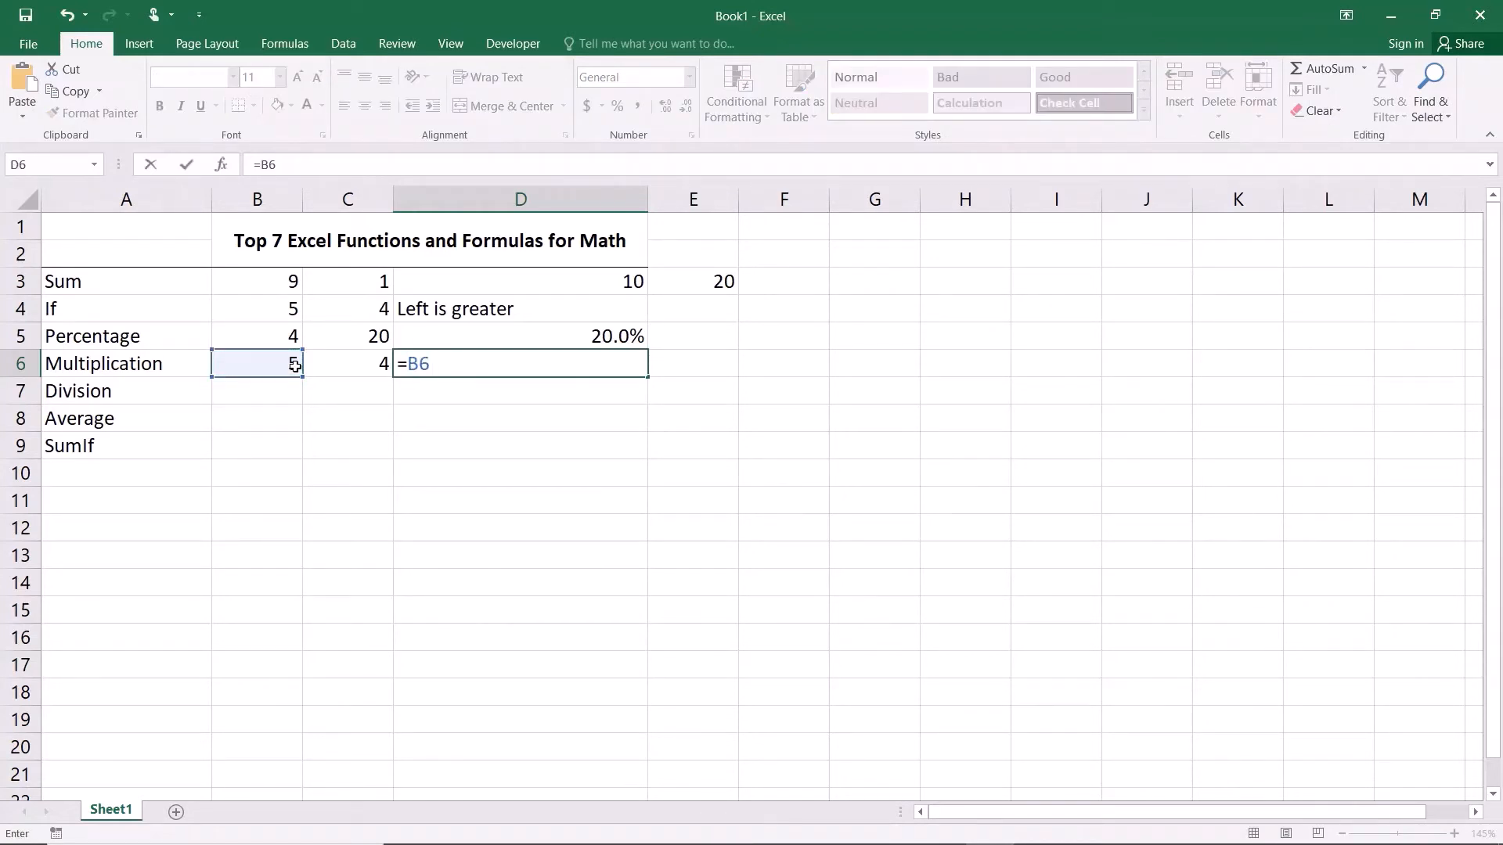
type("*")
left_click(334, 359)
key("Return")
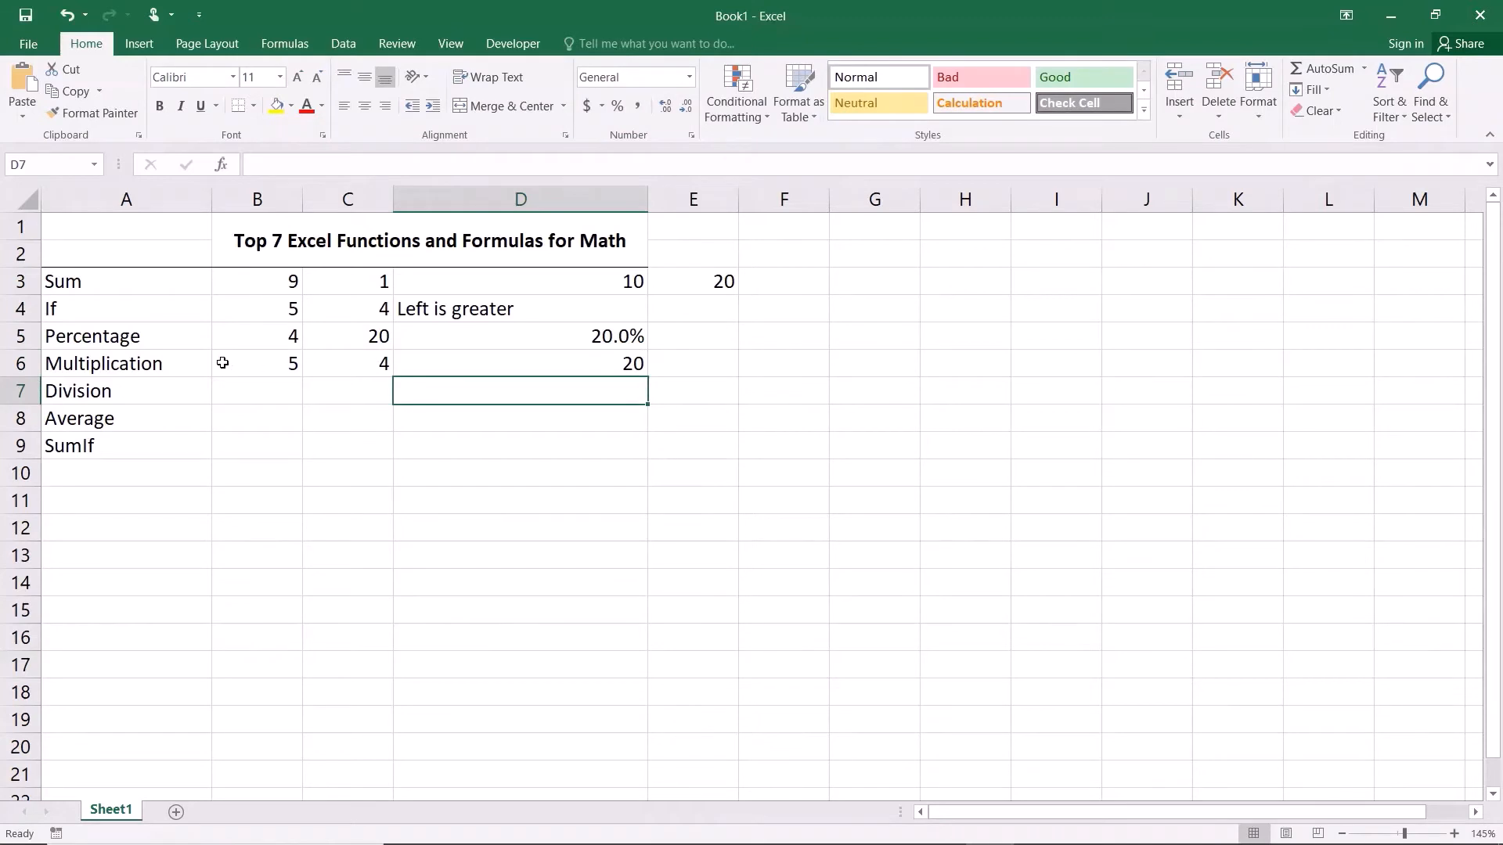
left_click_drag(159, 362, 478, 360)
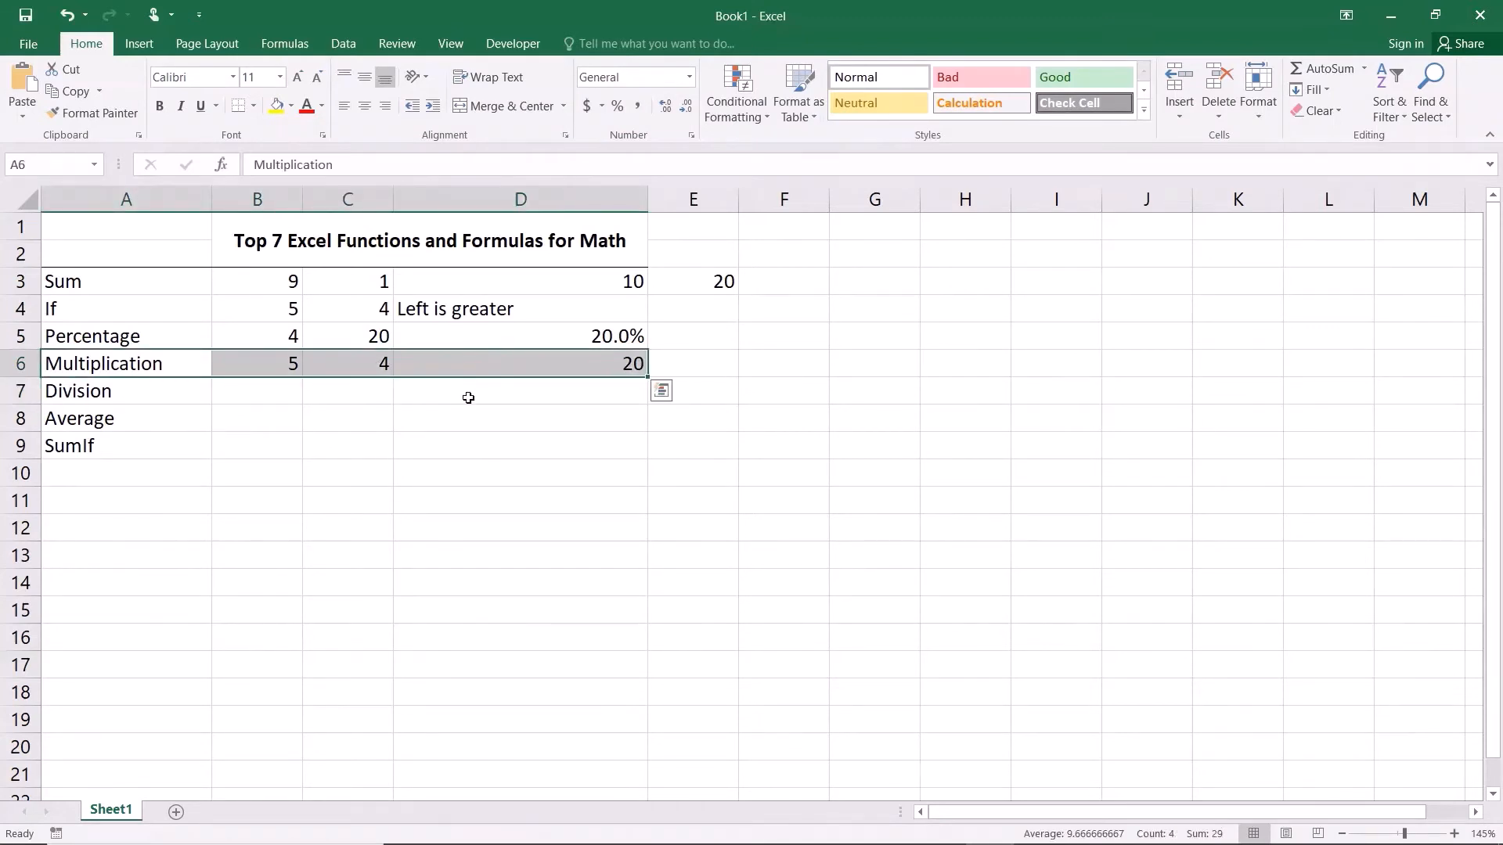
left_click(468, 397)
- Multiply all three values of the Multiplication row in cell E6 with the formula =B6*C6*D6
left_click(707, 367)
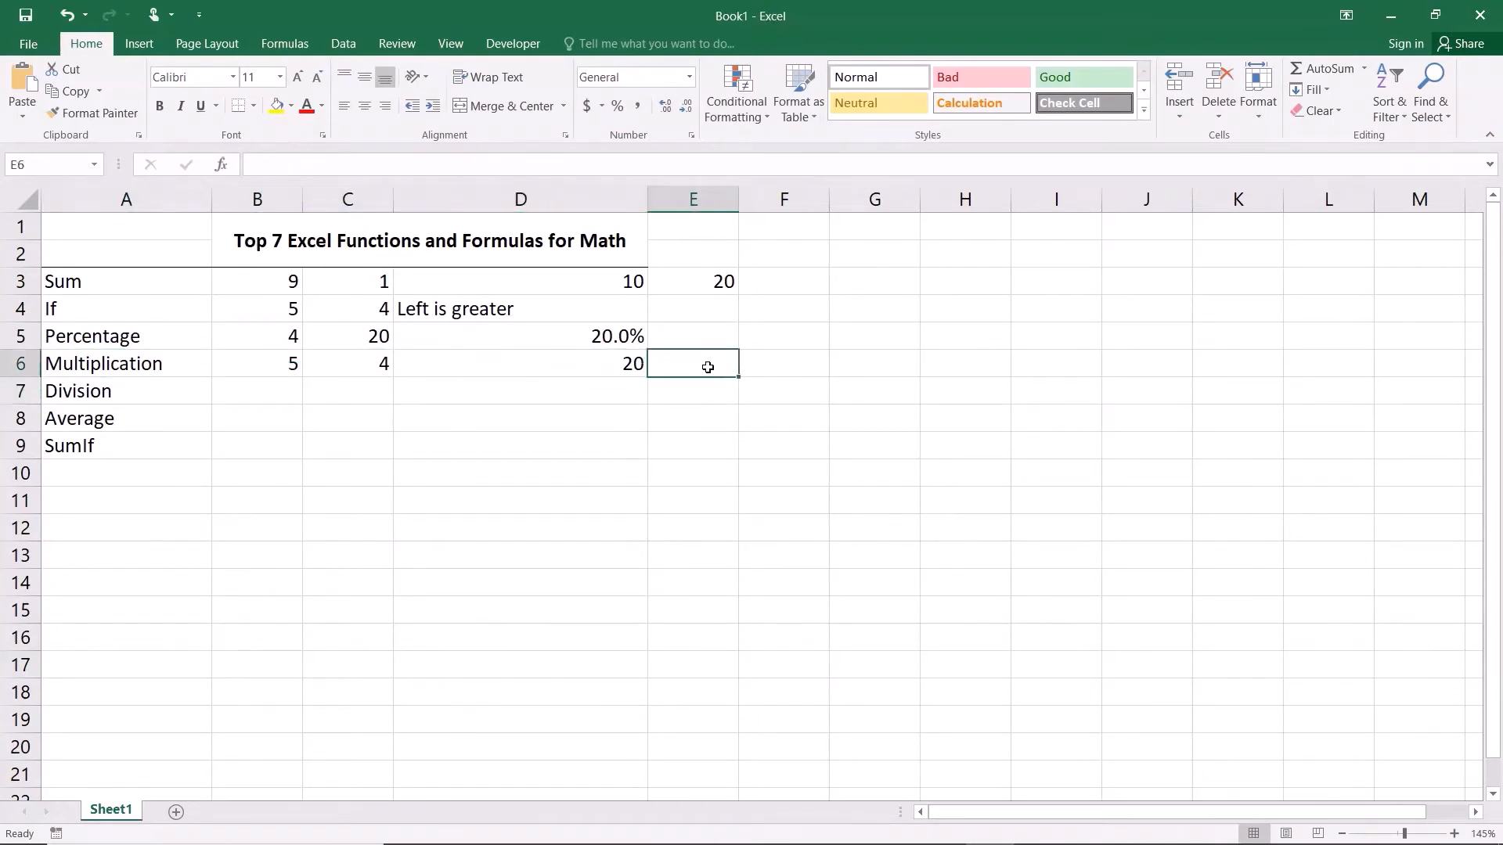
type("=")
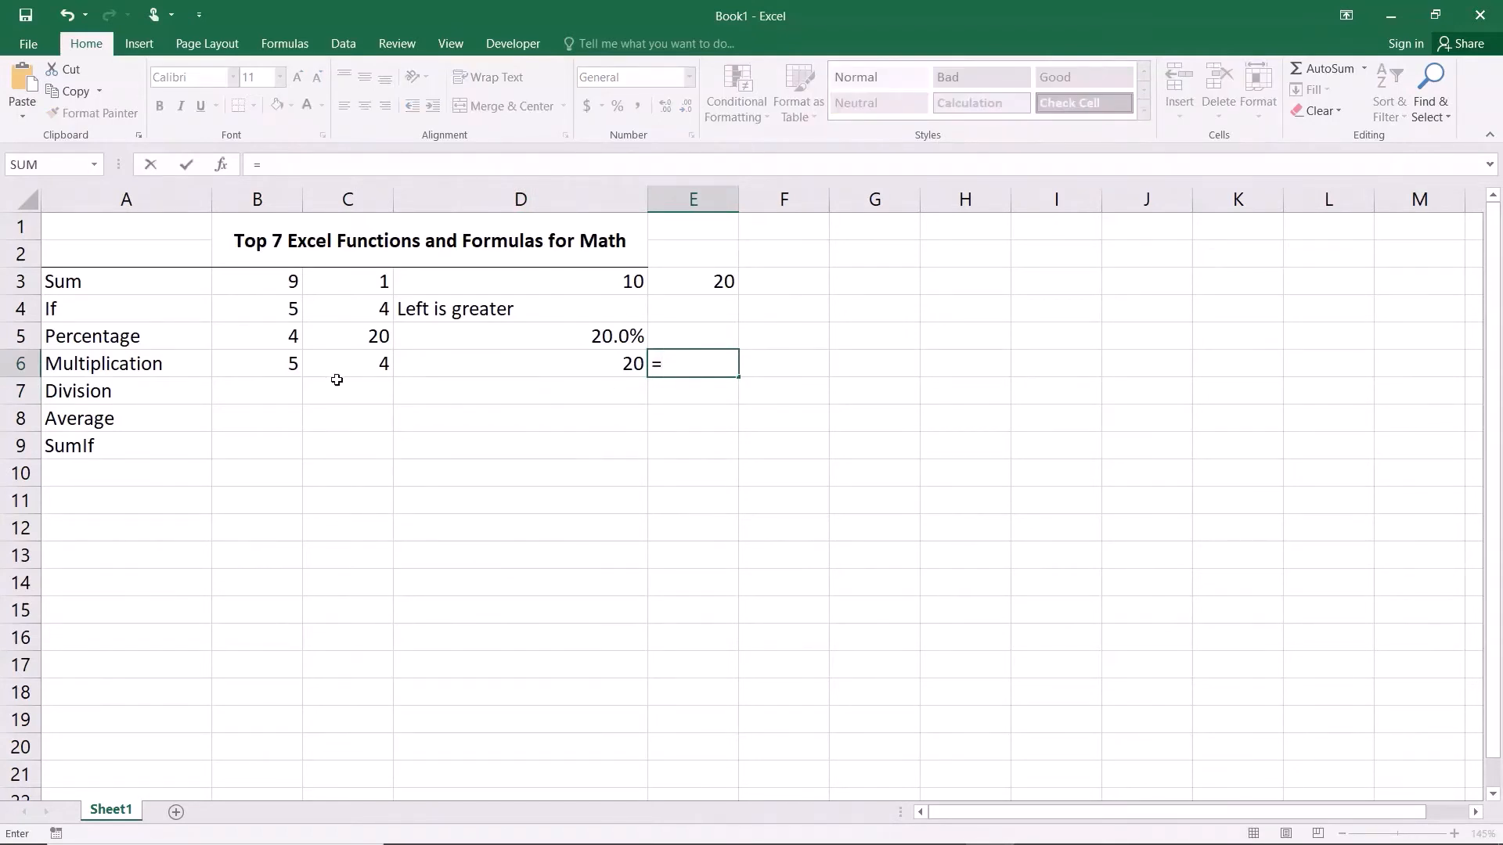
left_click(296, 366)
type("*")
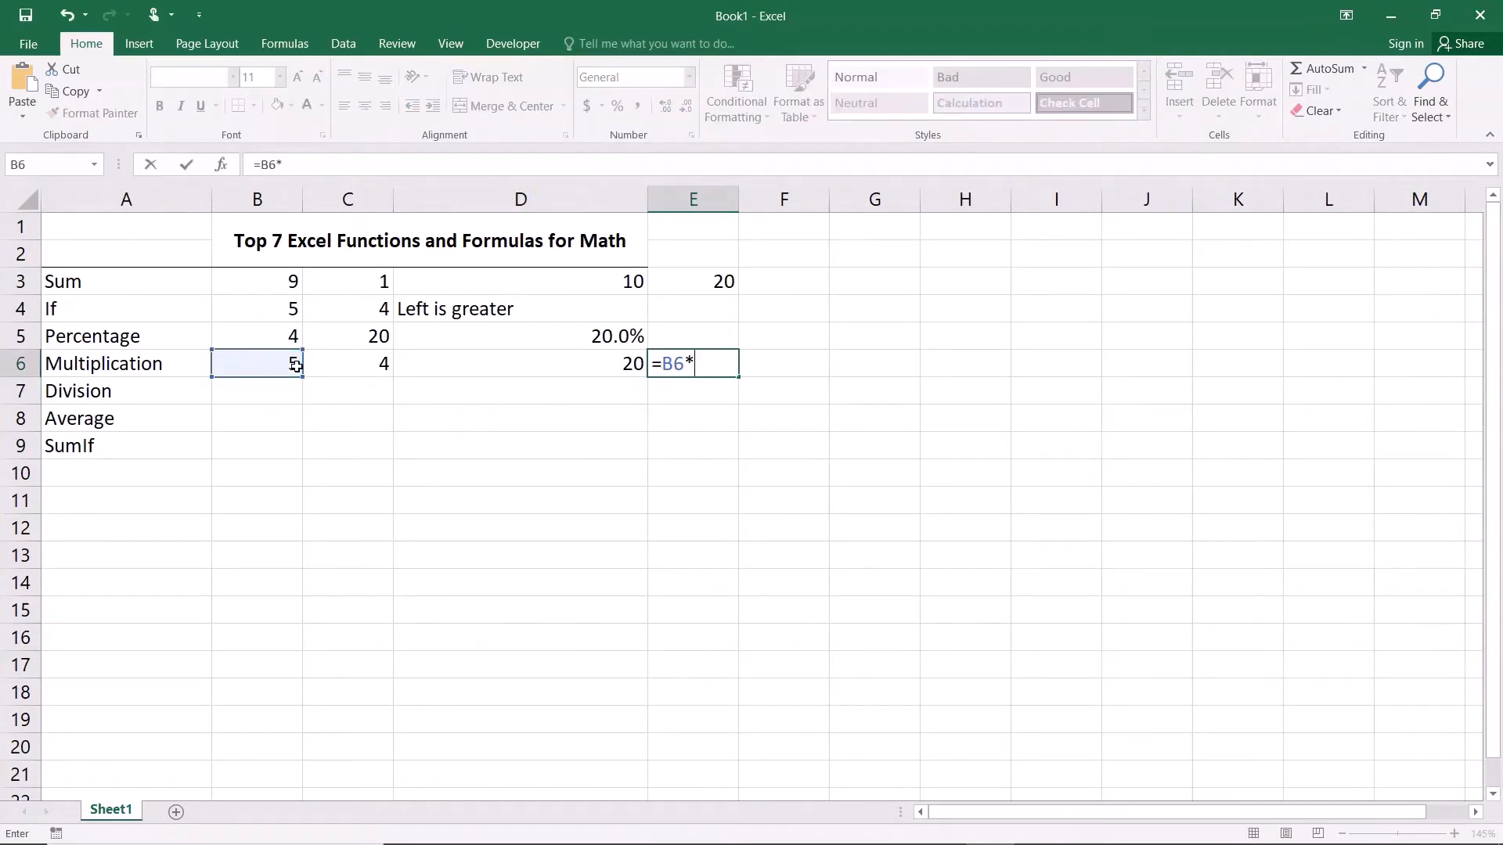
left_click(339, 362)
type("*")
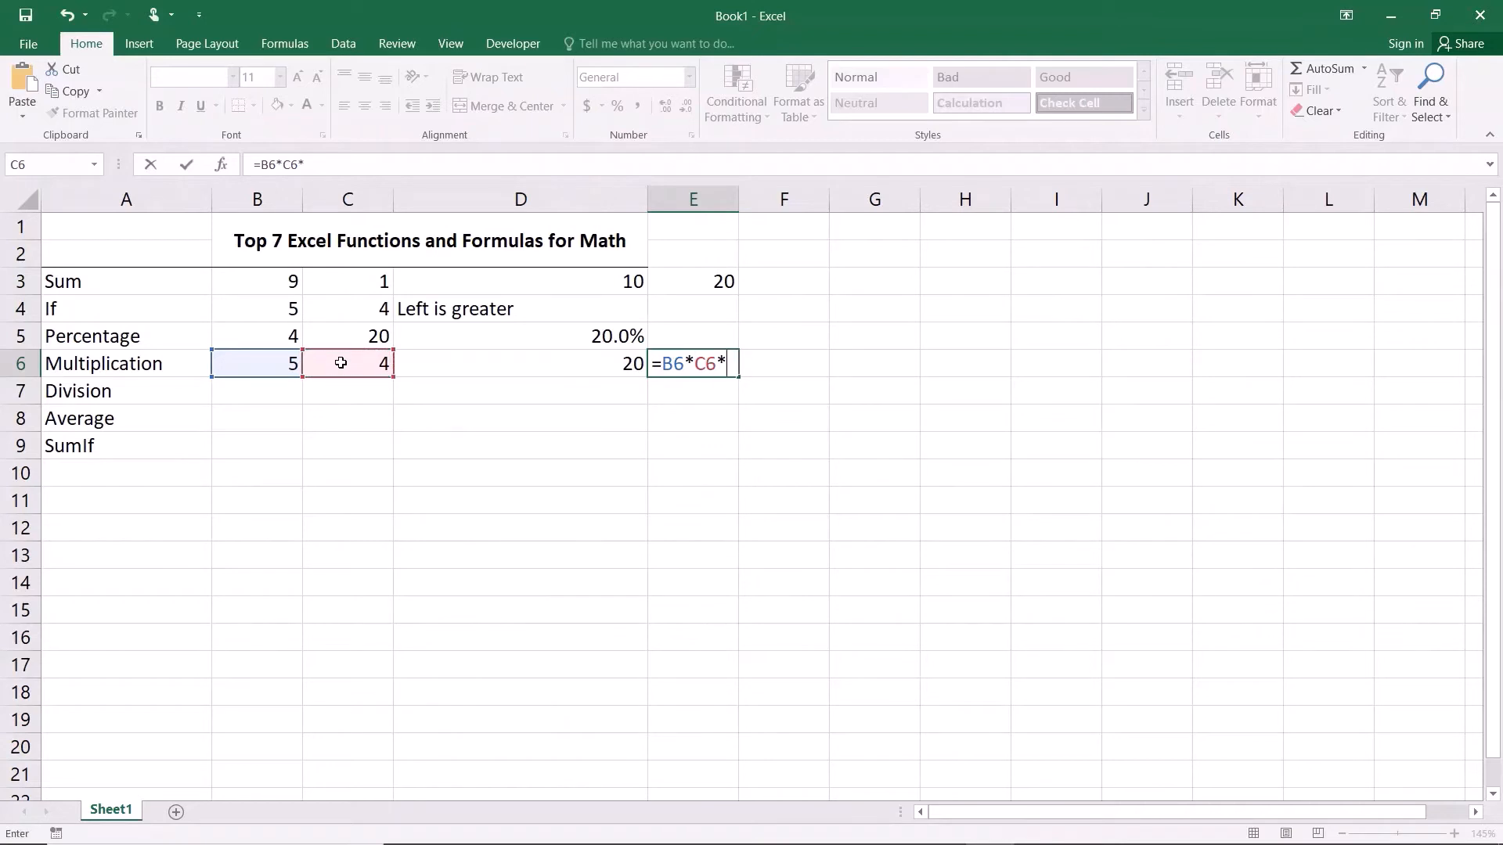
left_click(536, 367)
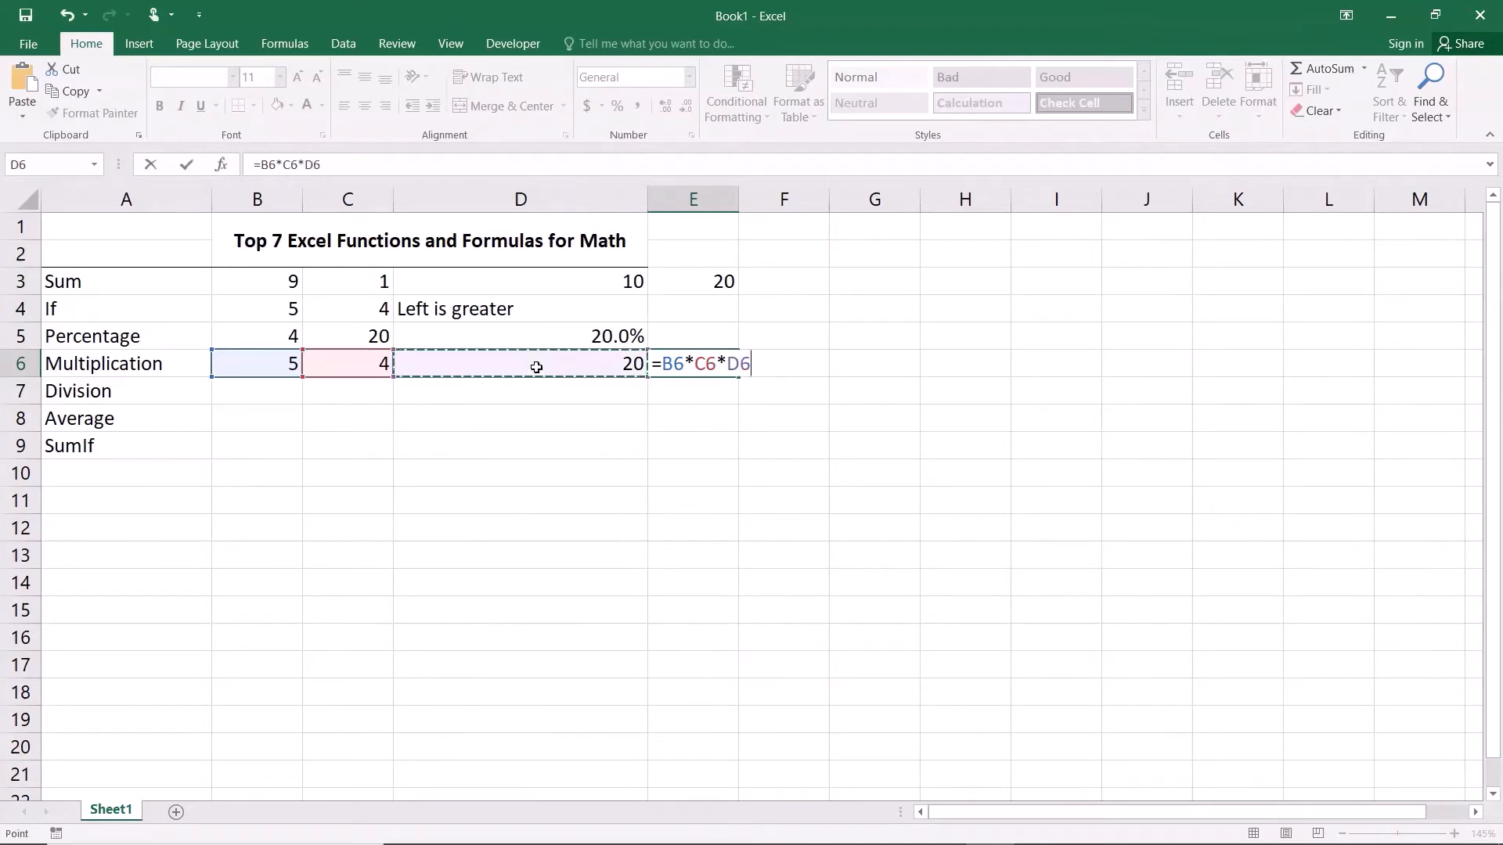
key("Return")
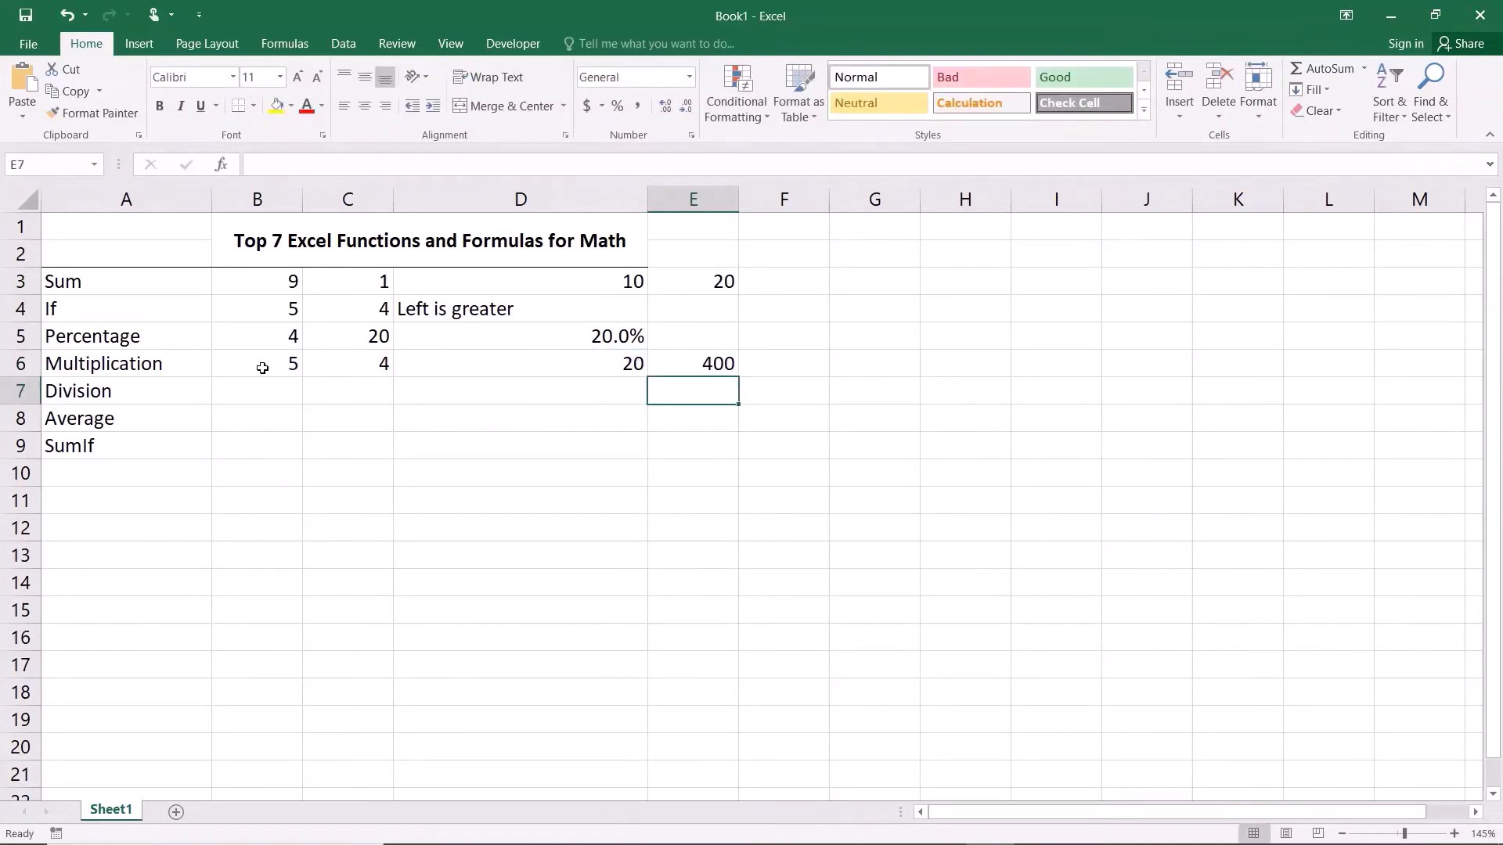
- Review the three-factor formula in cell E6 and the cells B6, C6 and D6 it refers to
left_click(263, 368)
left_click(340, 366)
left_click(557, 371)
left_click(733, 364)
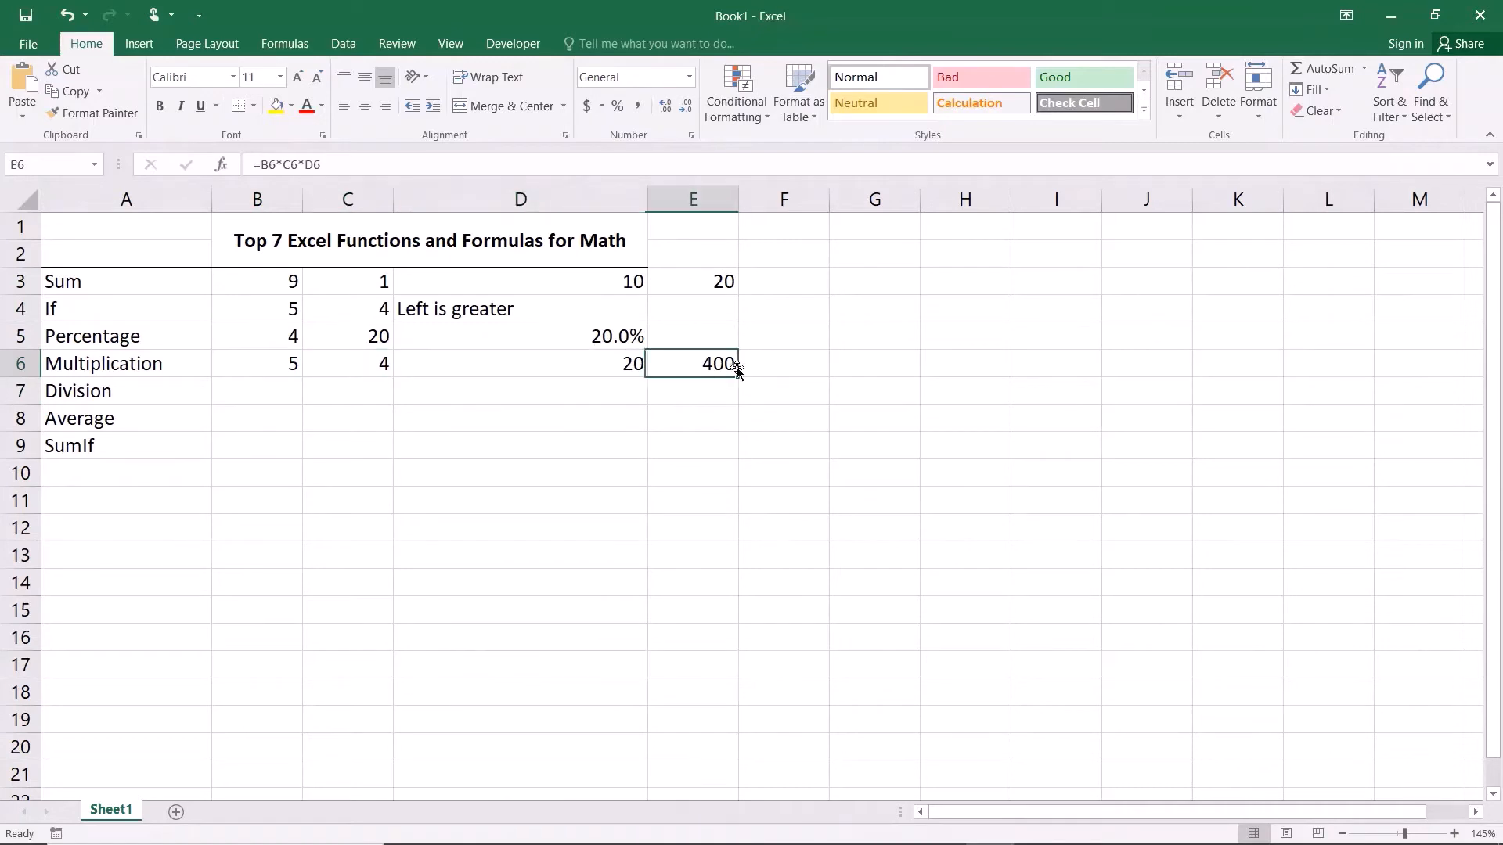
double_click(719, 365)
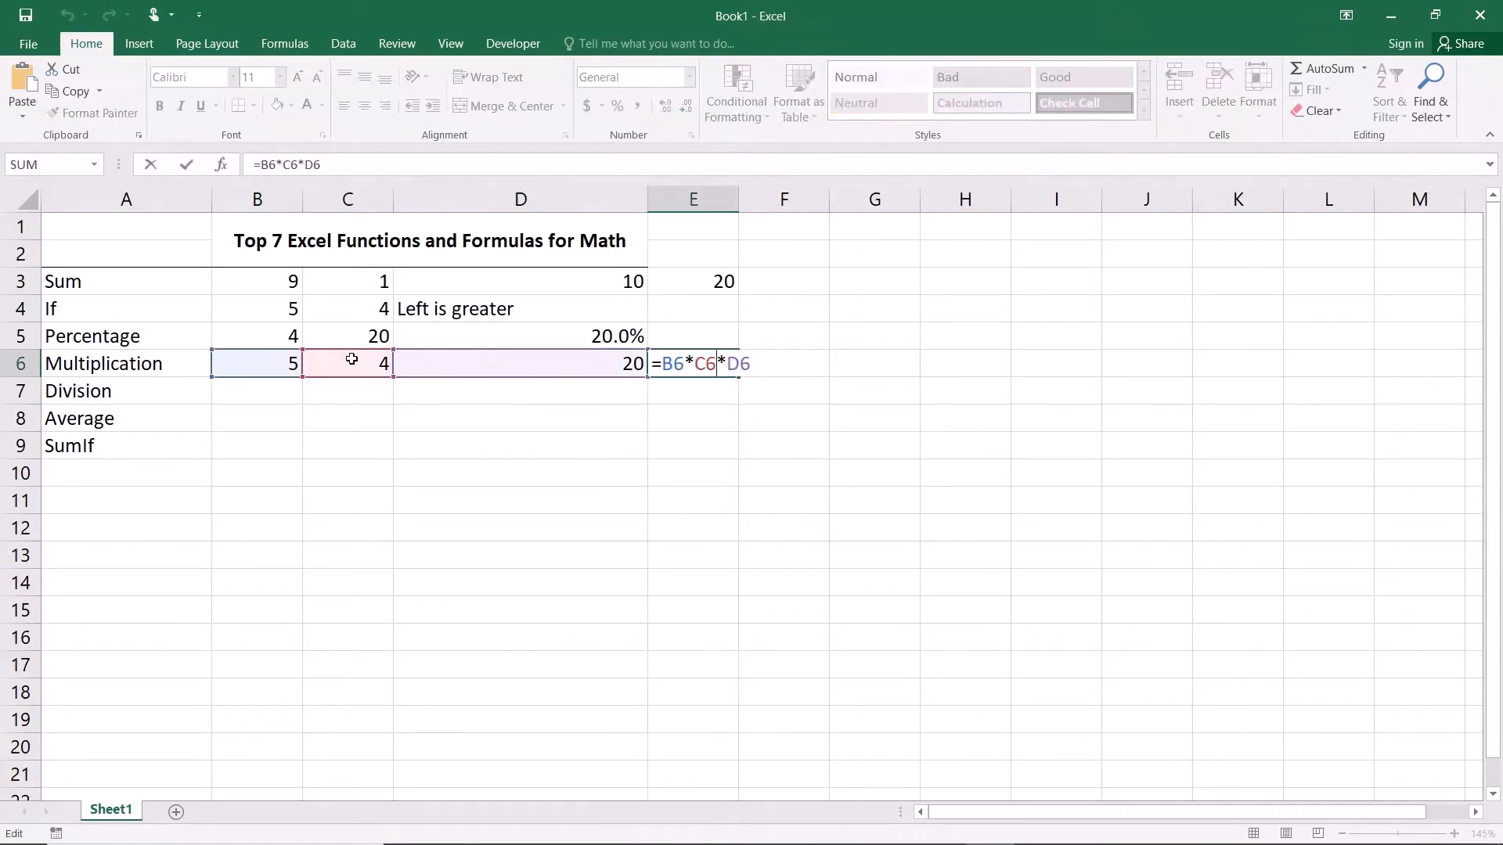
key("Return")
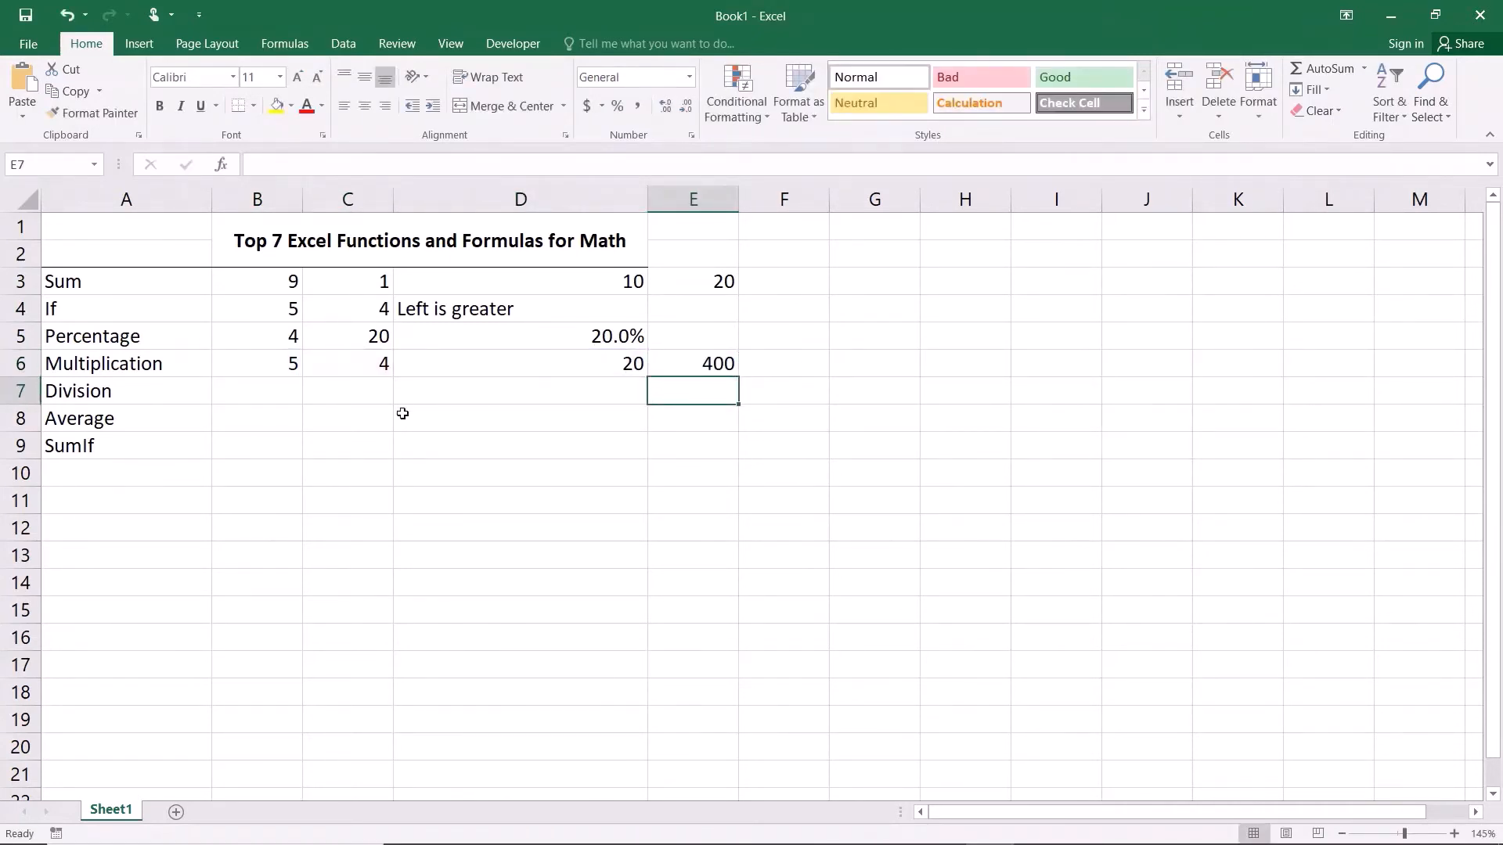
- Enter 100 in cell B7 and 10 in cell C7 for the Division example
left_click(266, 392)
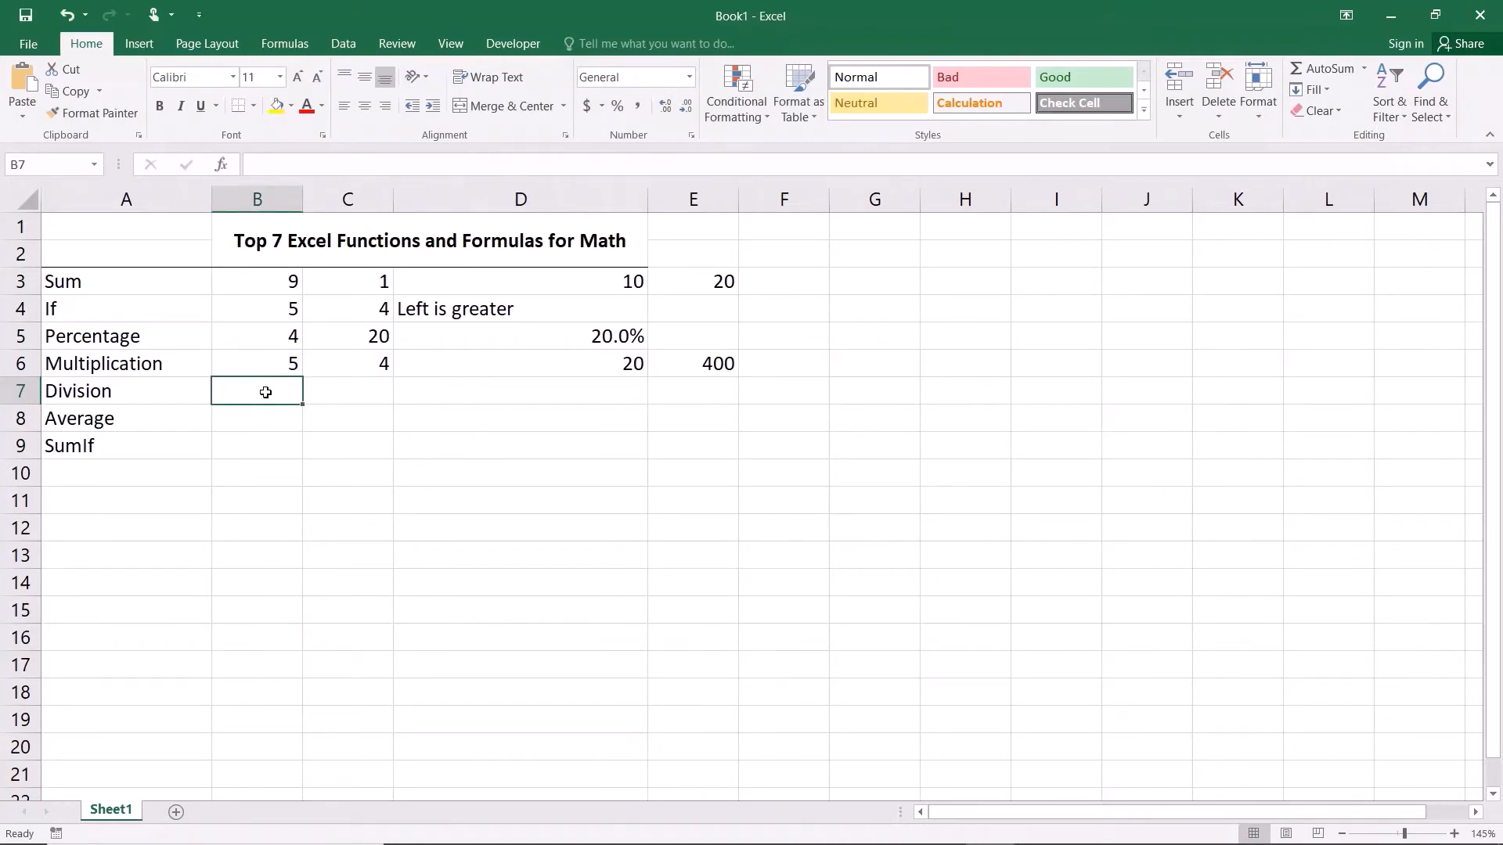
type("1")
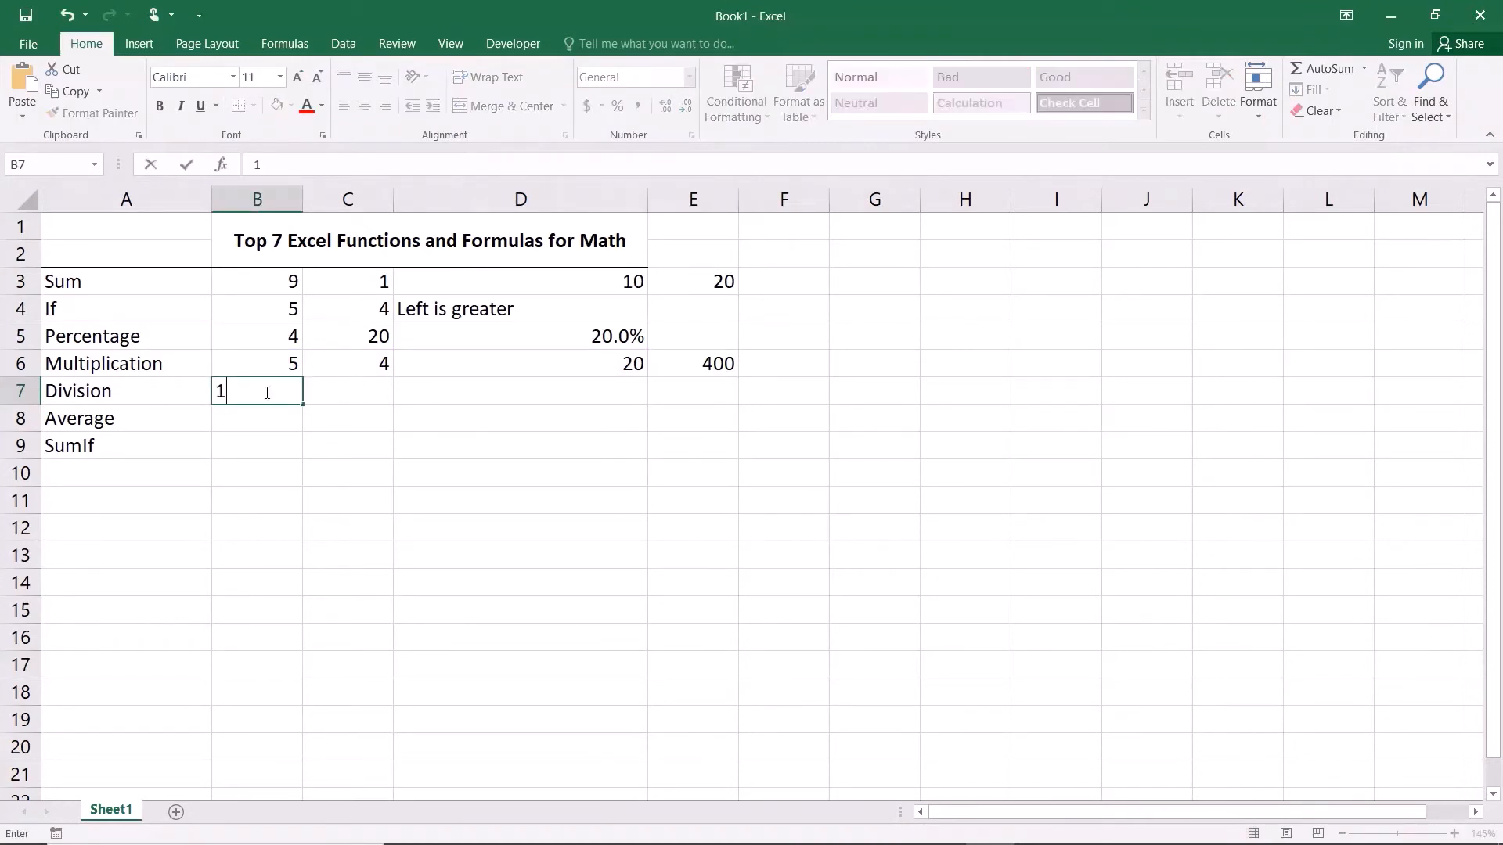
type("9")
key("BackSpace")
type("00")
left_click(345, 392)
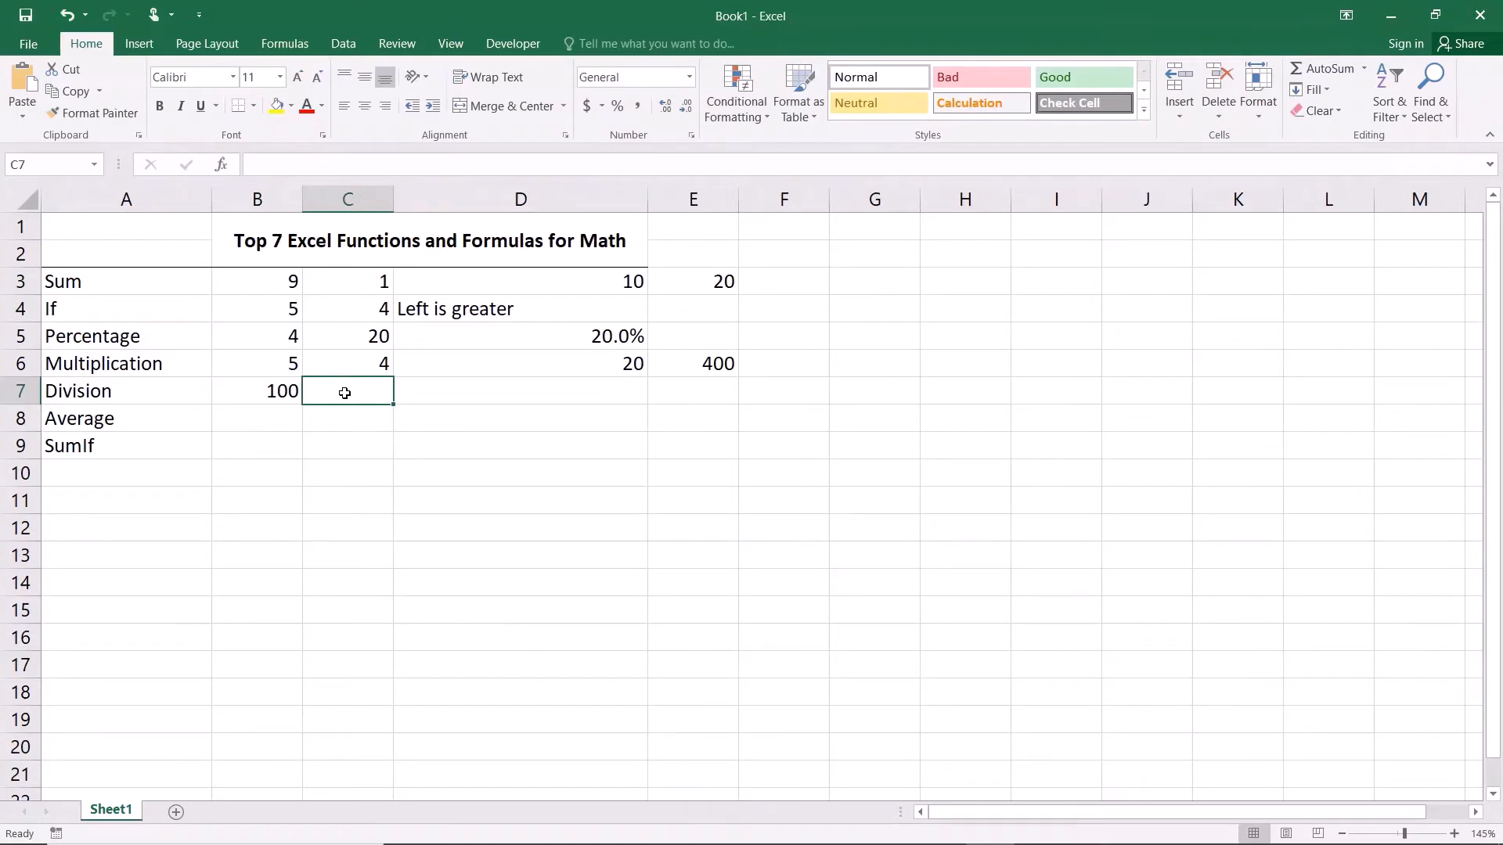
type("10")
- Divide the first Division number by the second in cell D7 with the formula =B7/C7
left_click(461, 389)
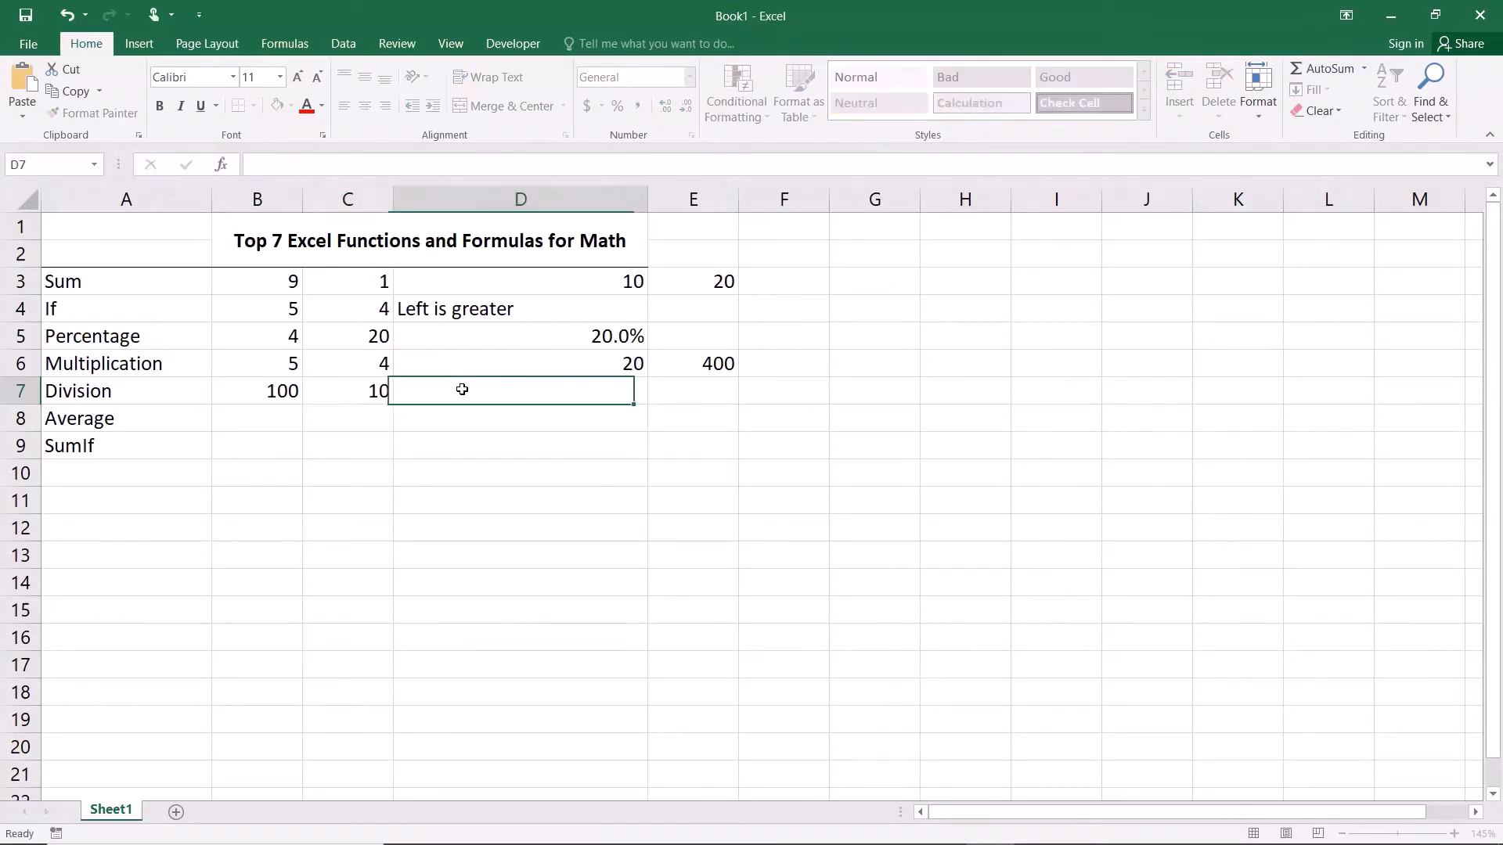
type("=")
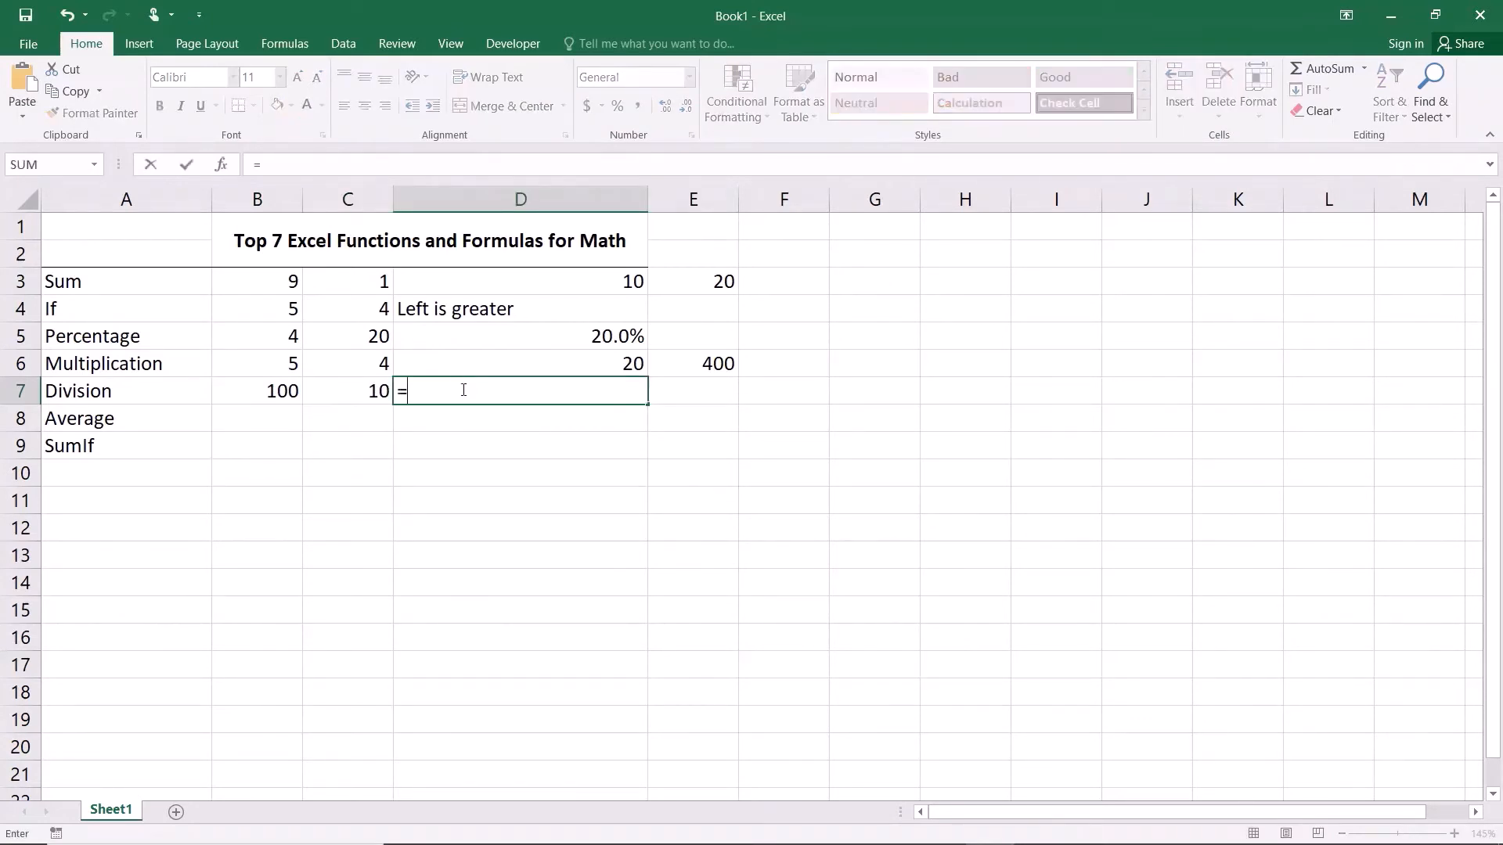
left_click(292, 400)
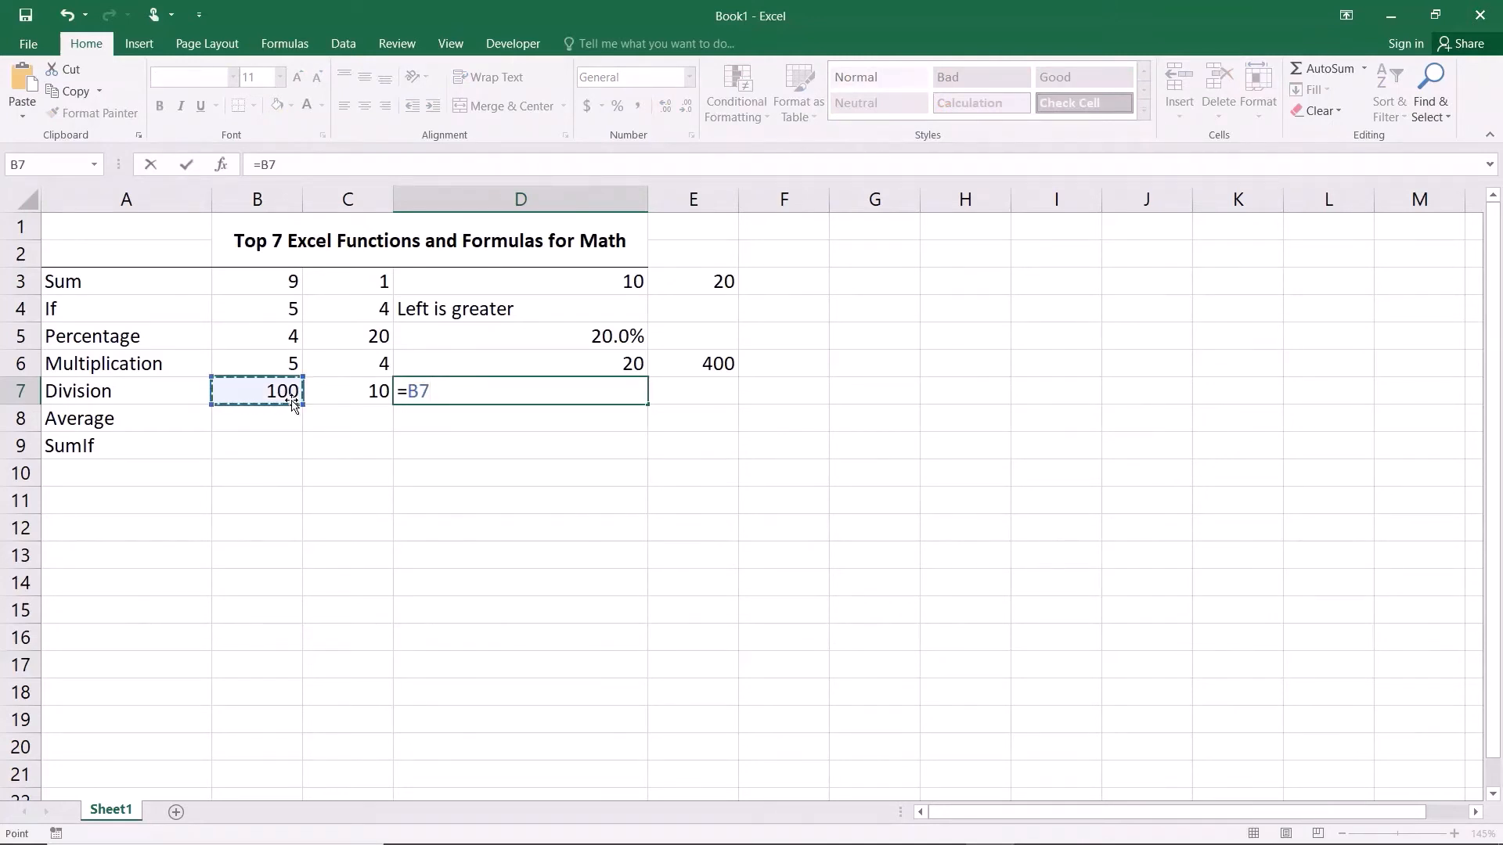
type("/")
left_click(349, 389)
key("Return")
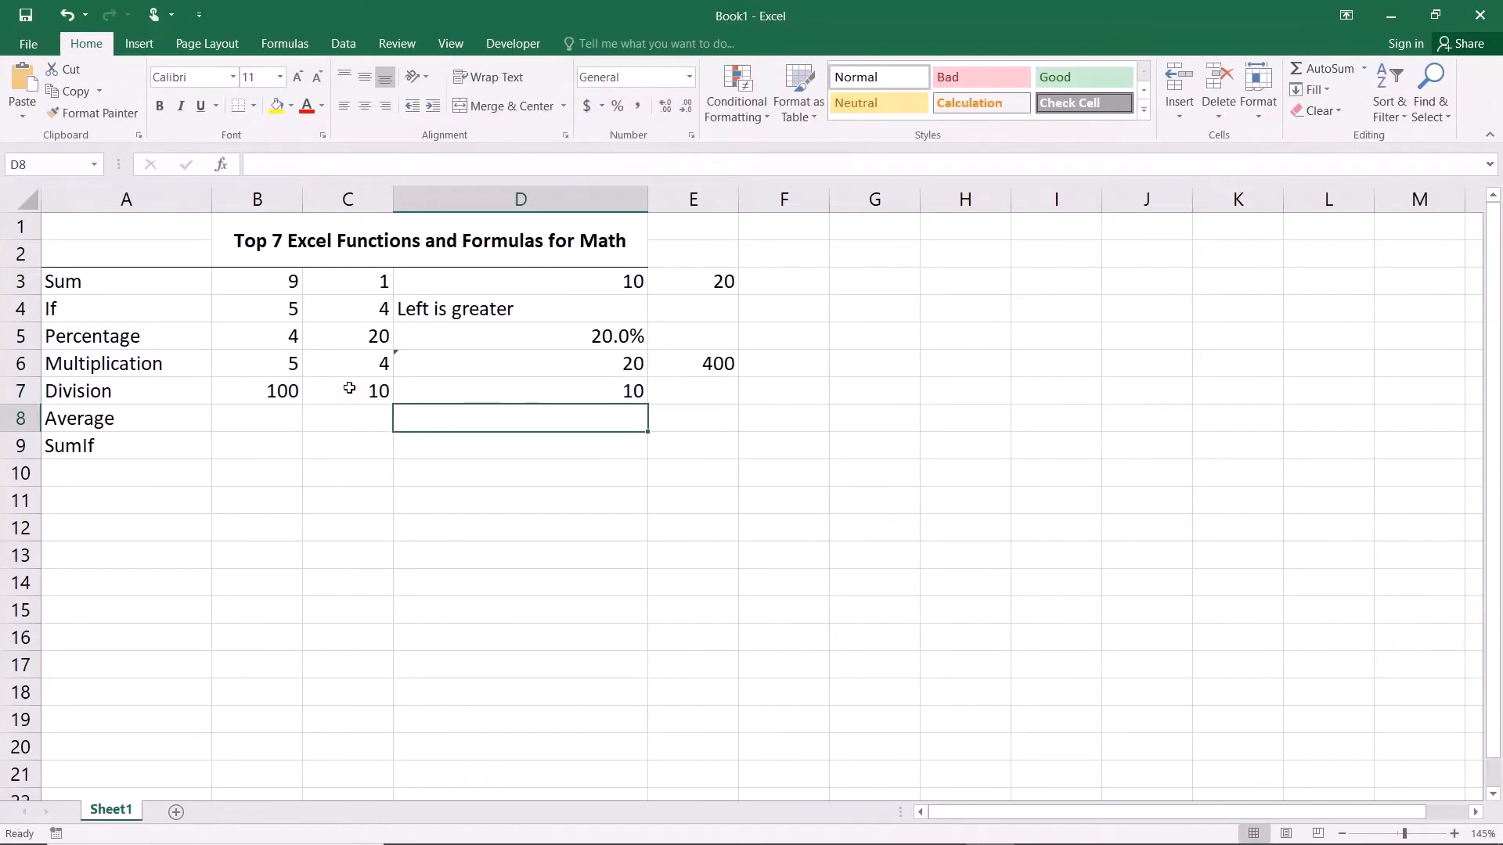
left_click(449, 394)
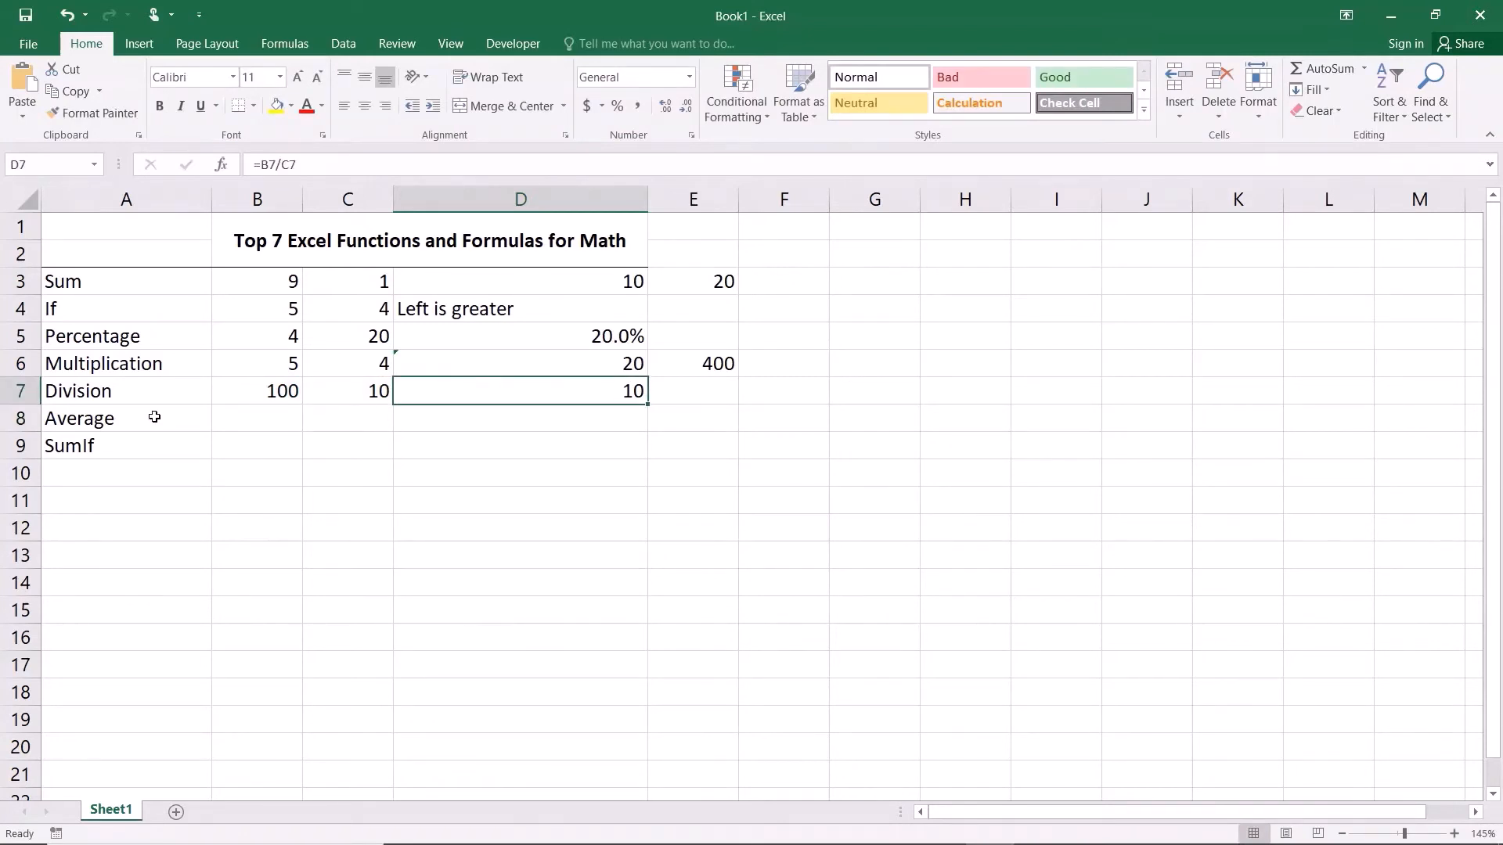
- Enter 2 in cell B8 and 6 in cell C8 for the Average example
left_click(225, 417)
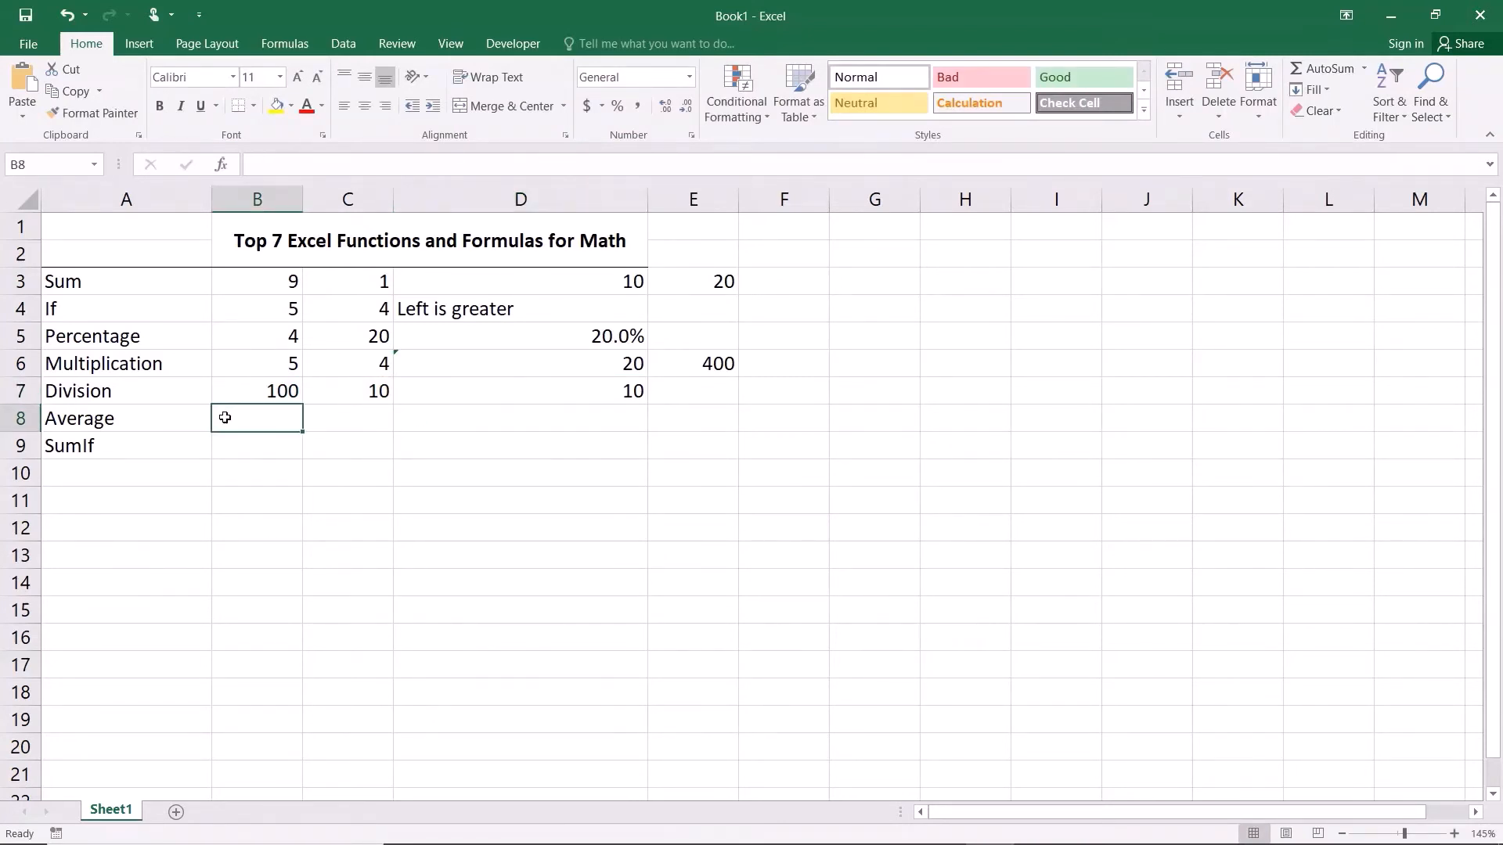
type("2")
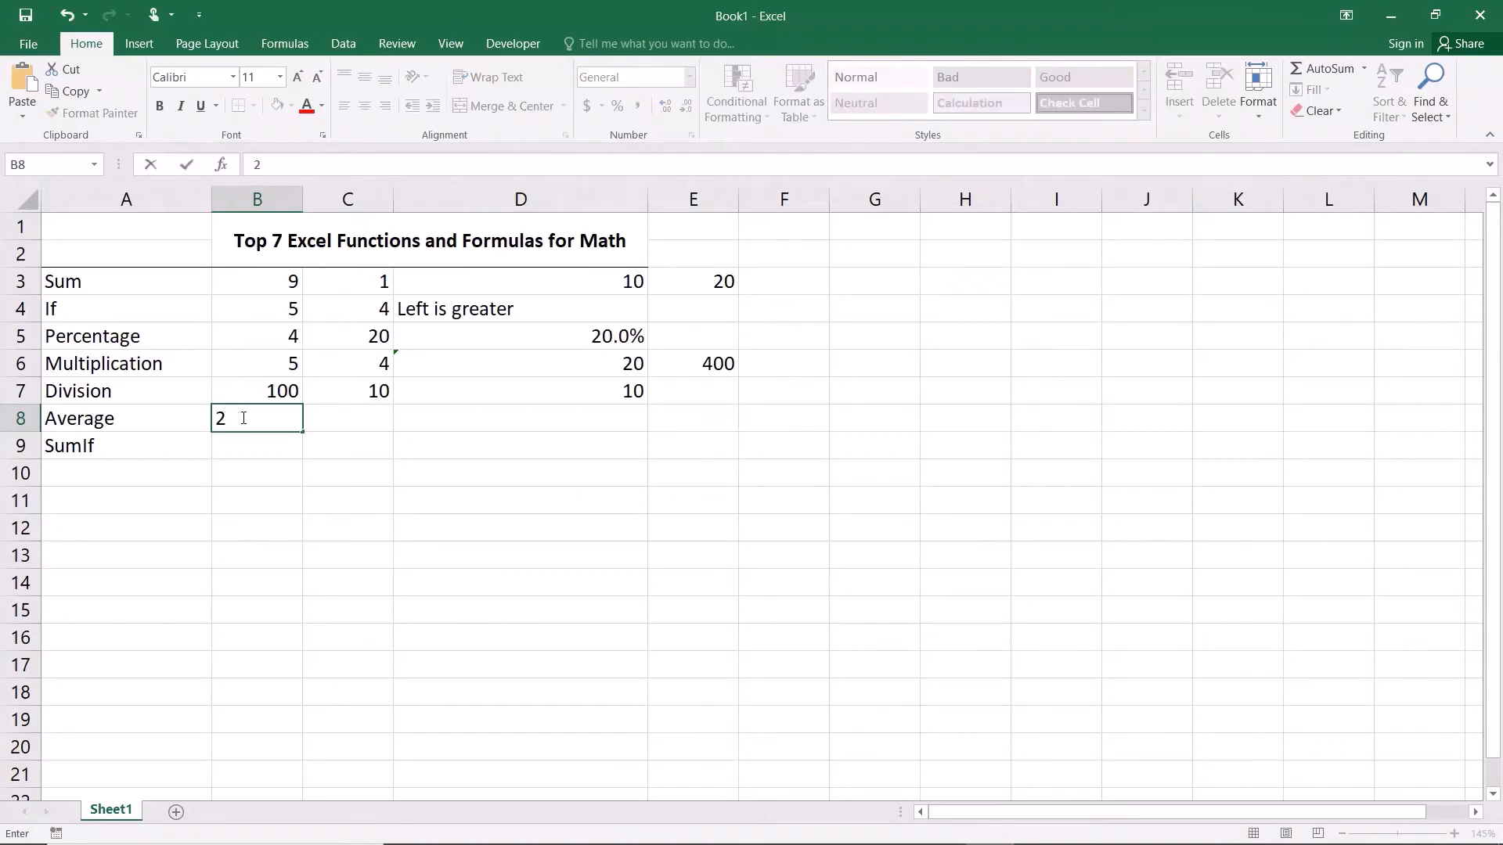
left_click(352, 419)
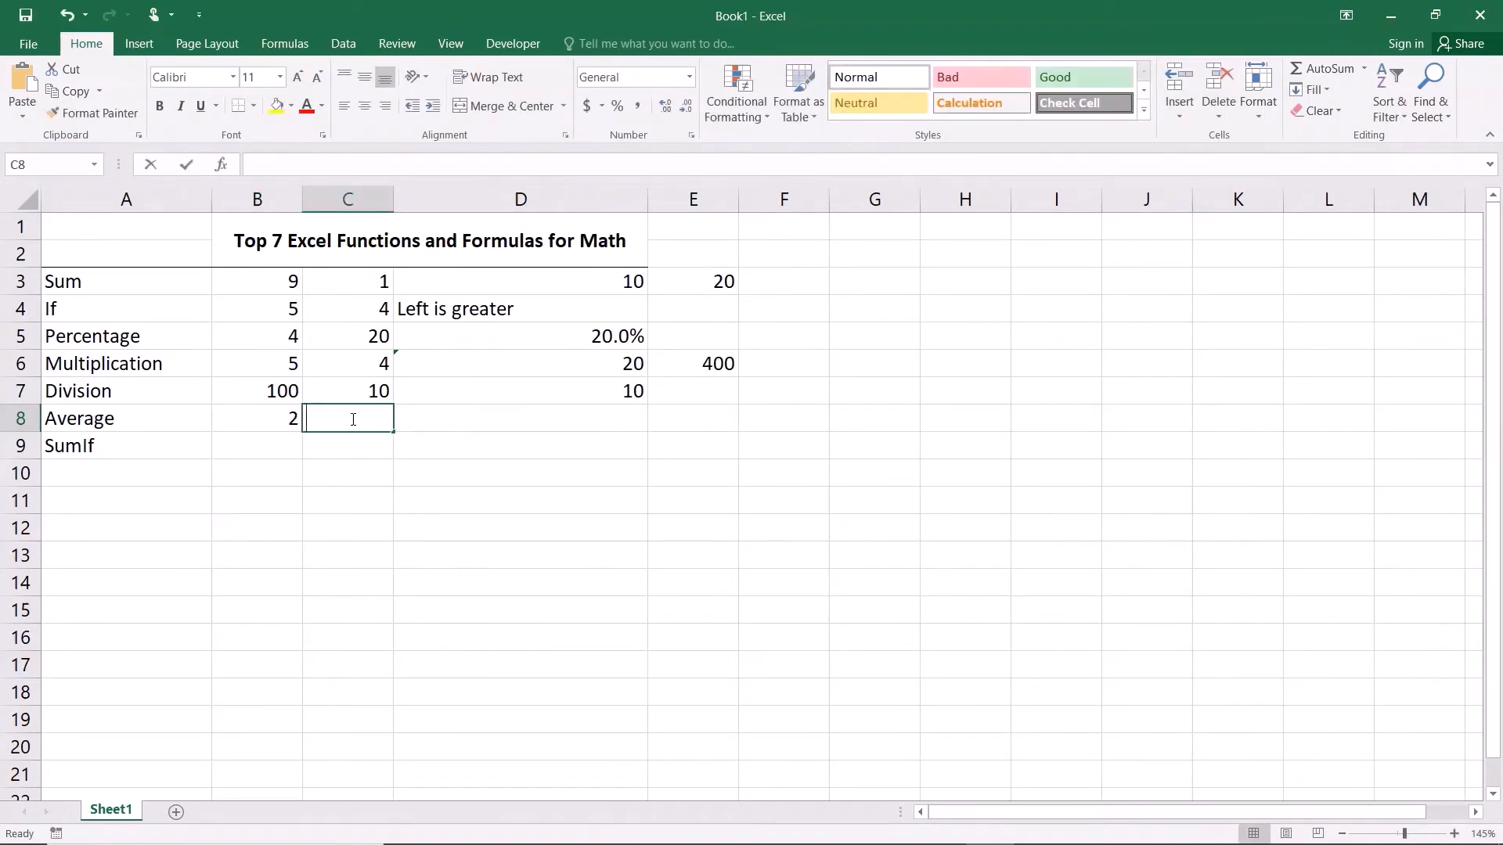
type("6")
key("Return")
left_click(279, 417)
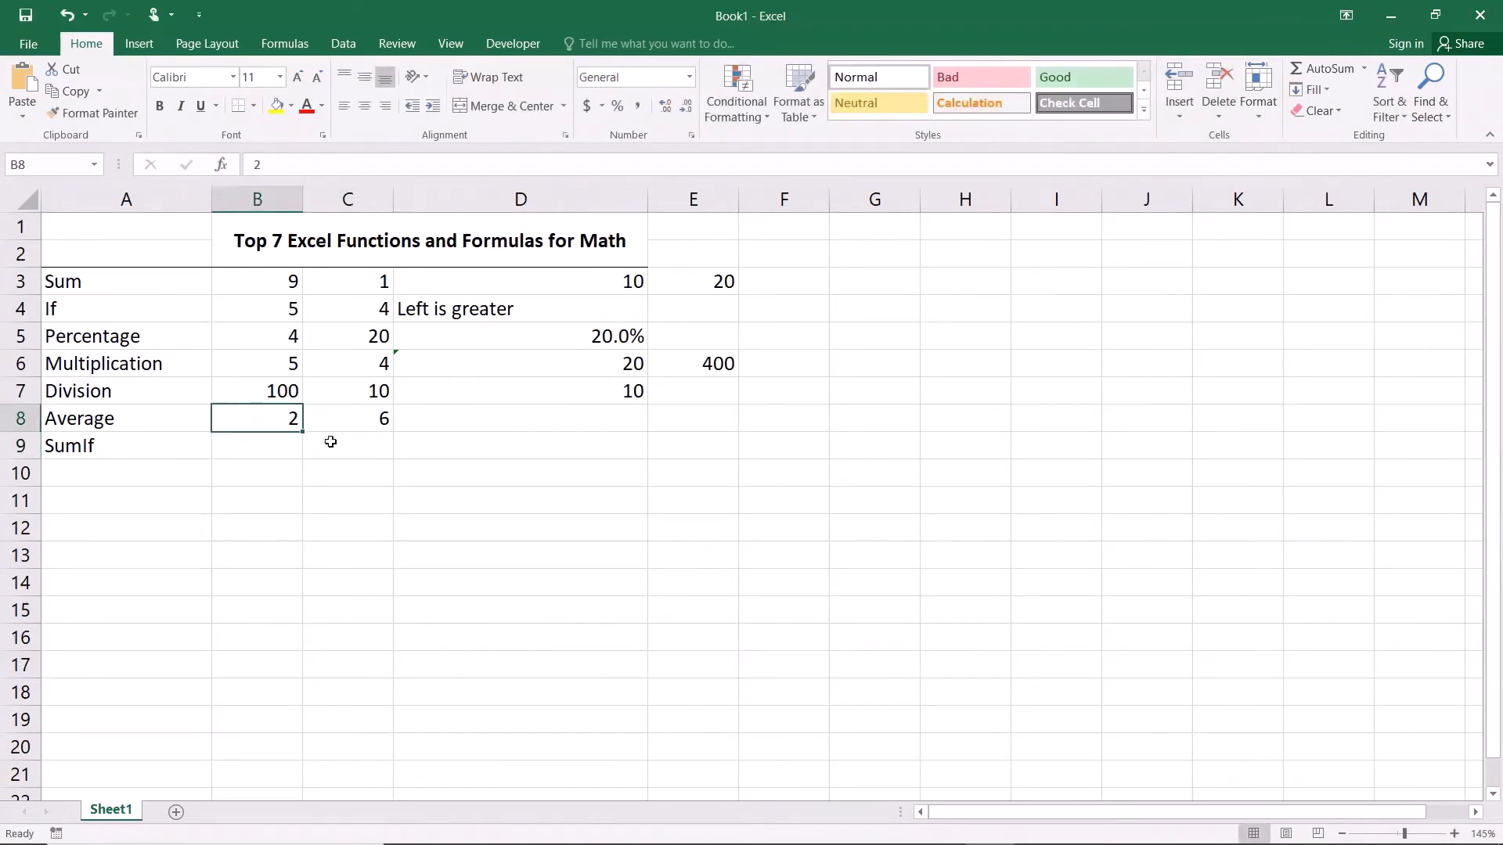
left_click(361, 417)
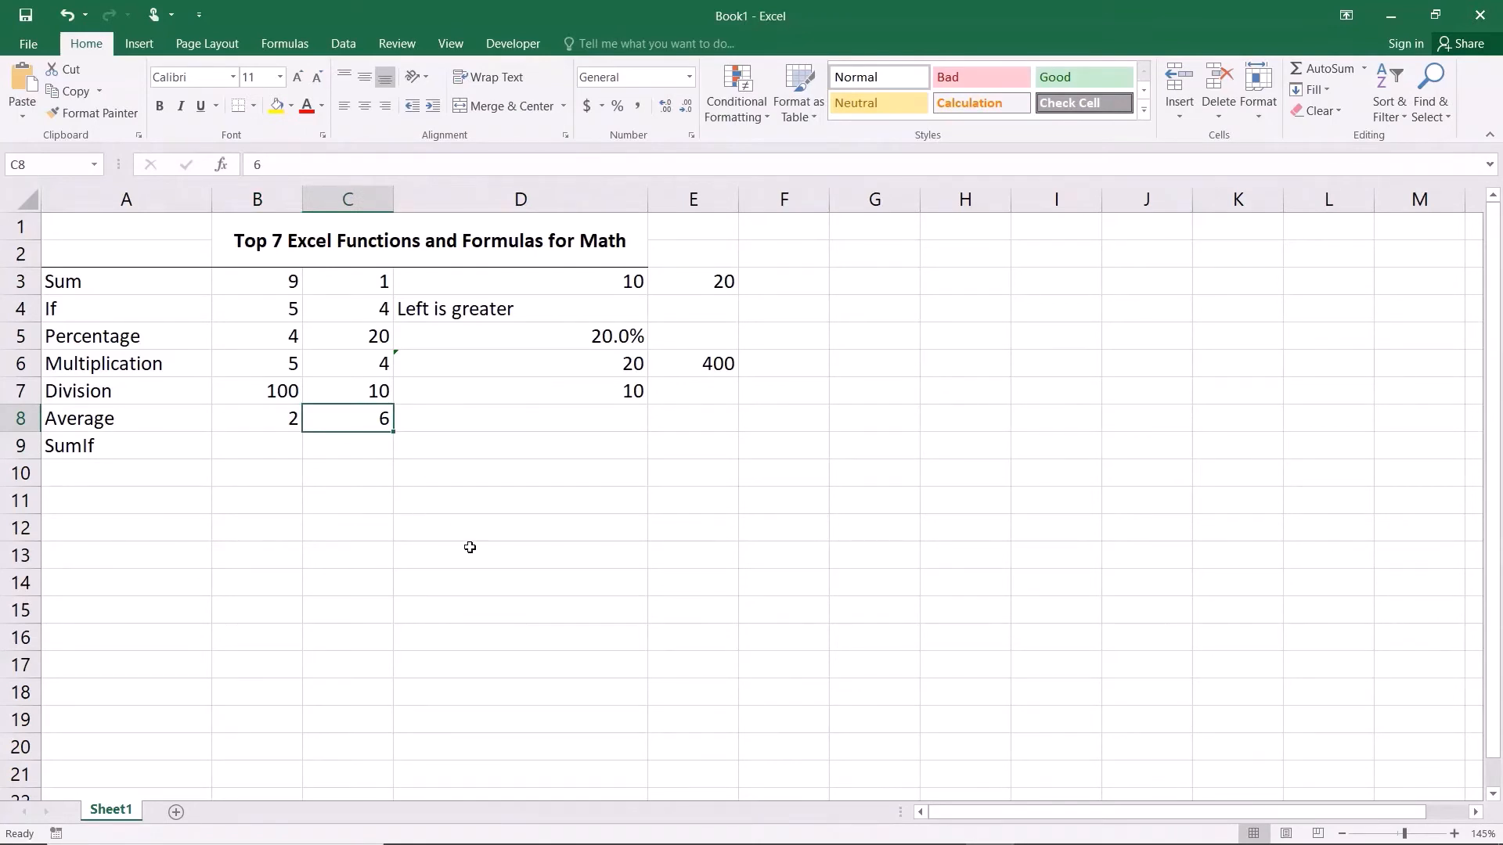
left_click(278, 420)
left_click(344, 416)
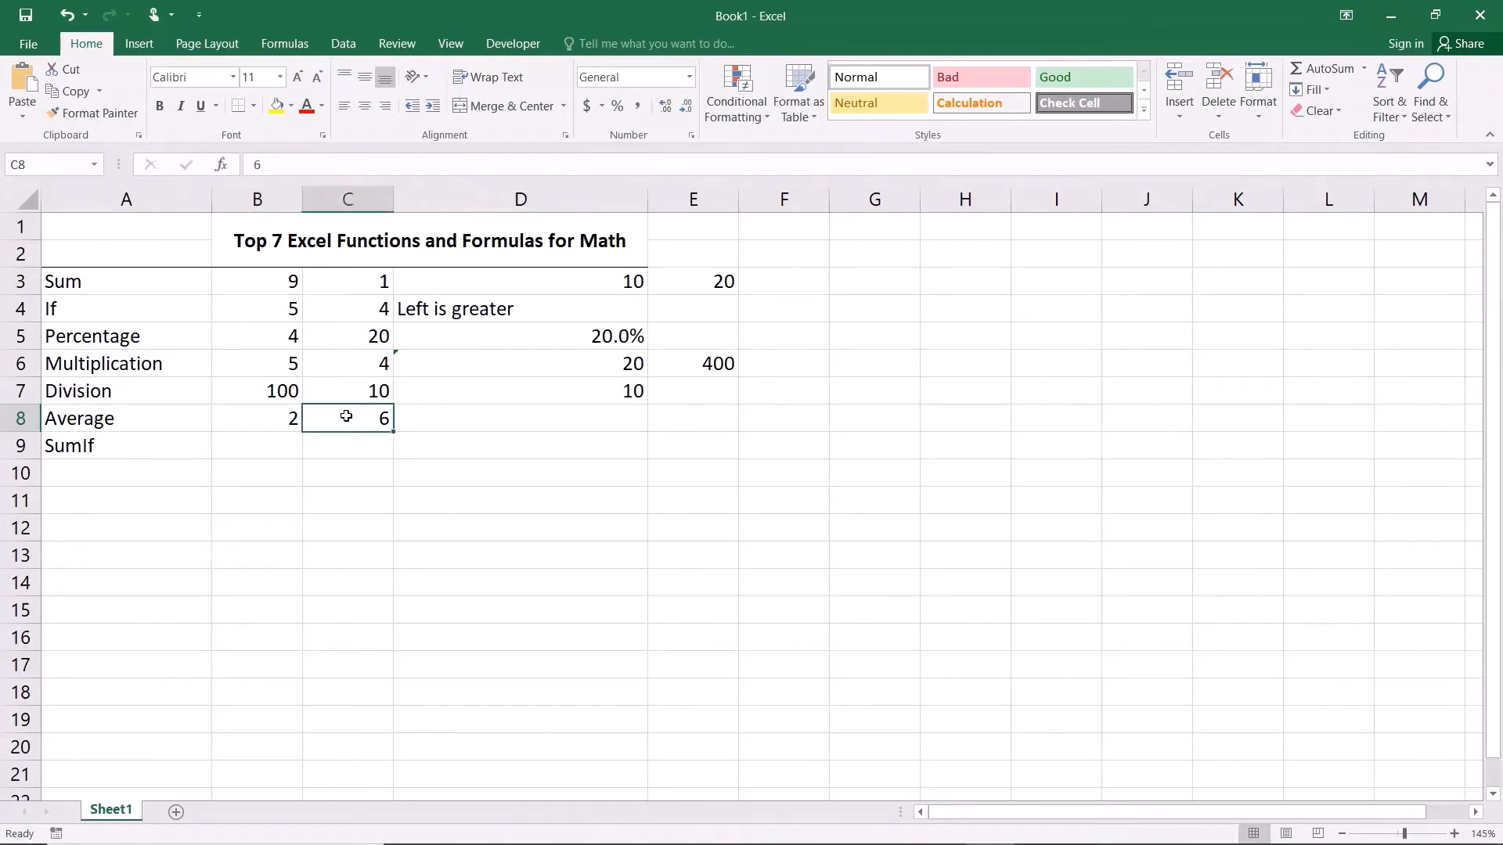
left_click(277, 421)
left_click(353, 418)
- Average the two numbers of the Average row in cell D8 with the formula =AVERAGE(B8,C8)
left_click(401, 419)
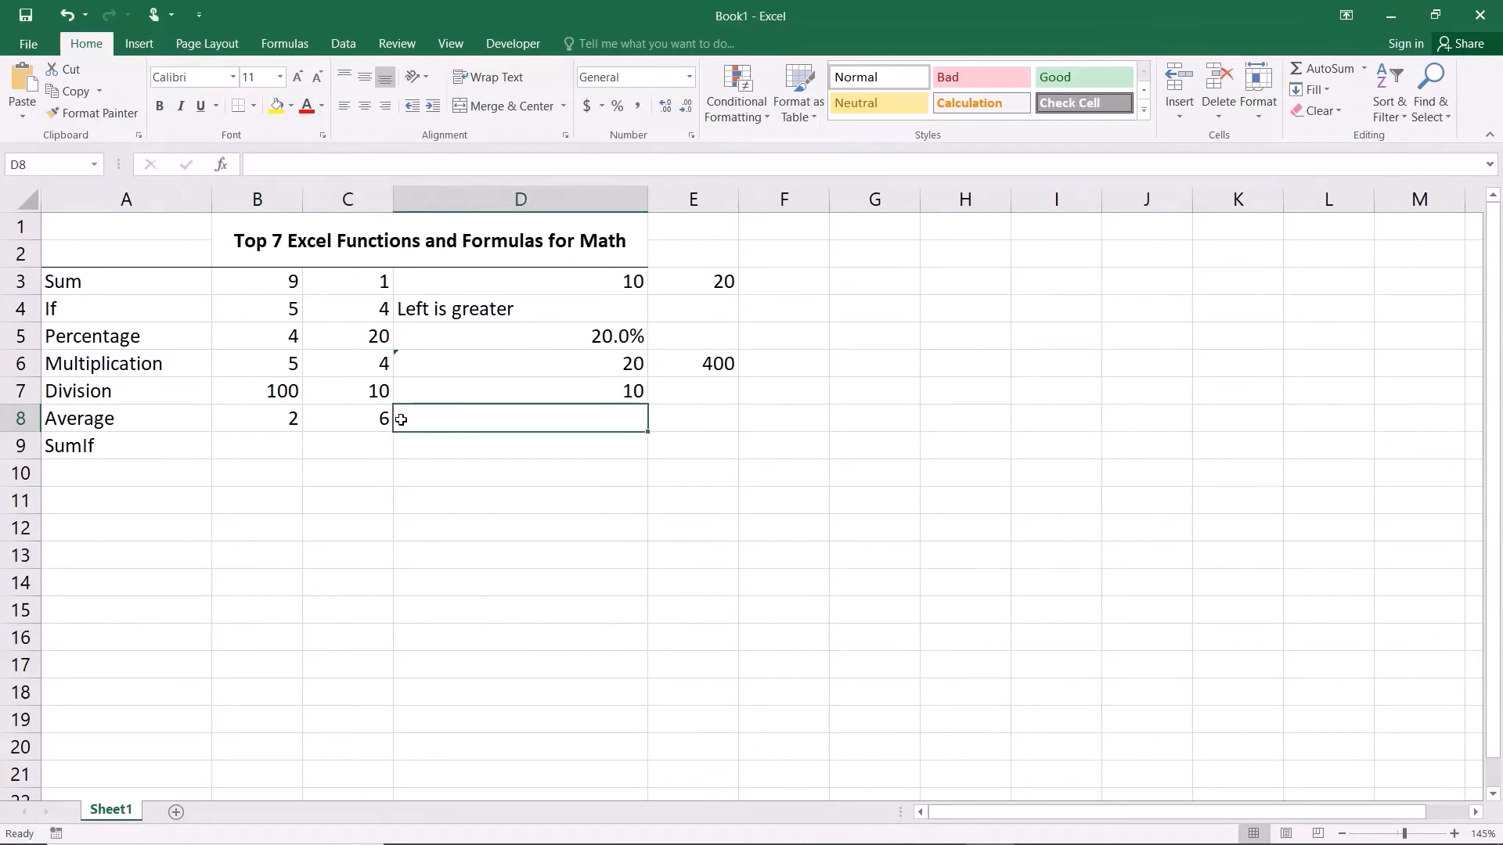
type("=")
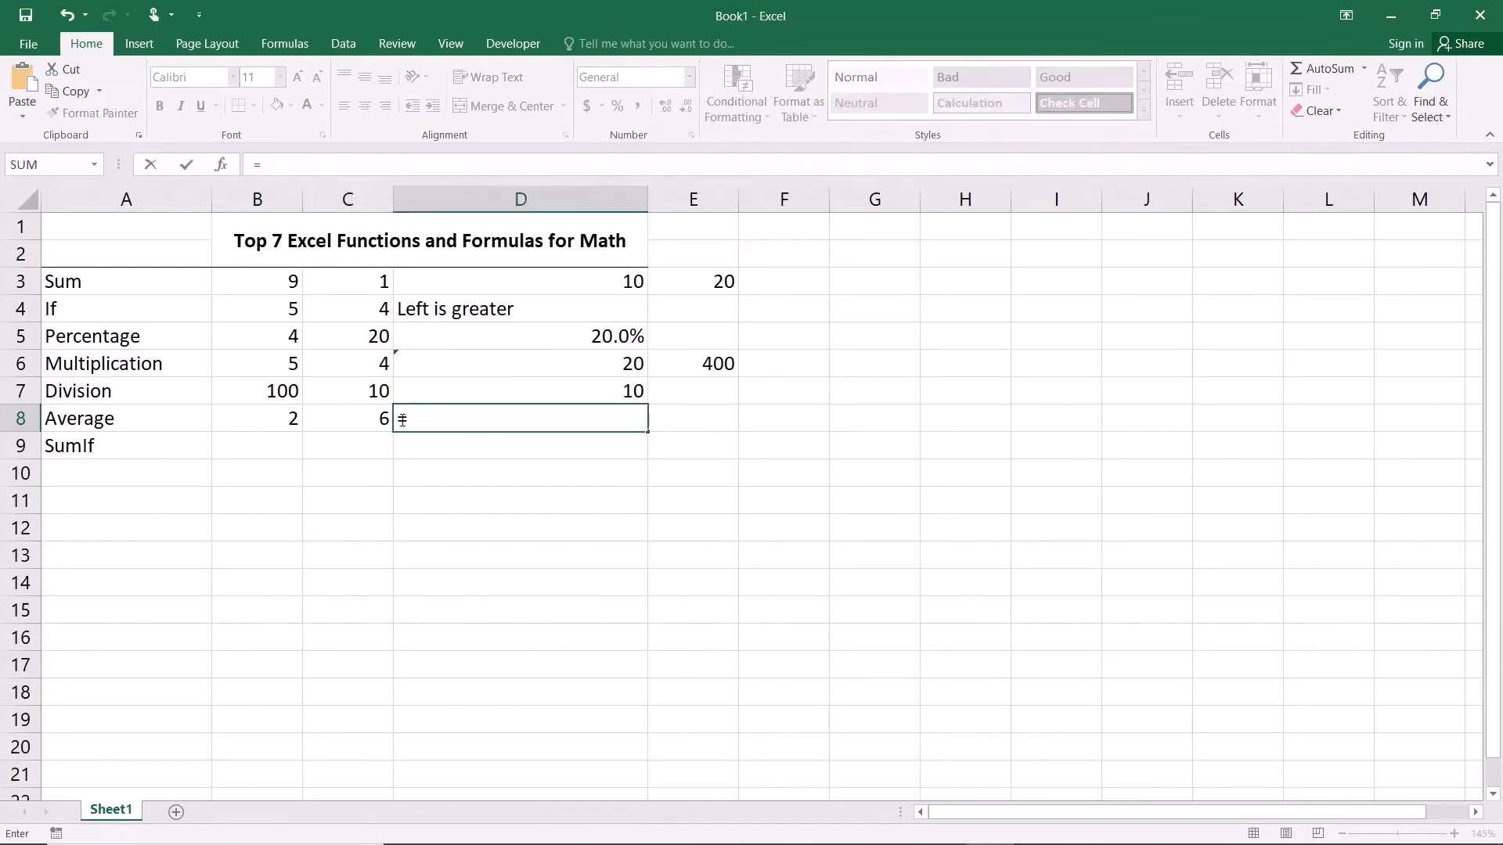
type("aver")
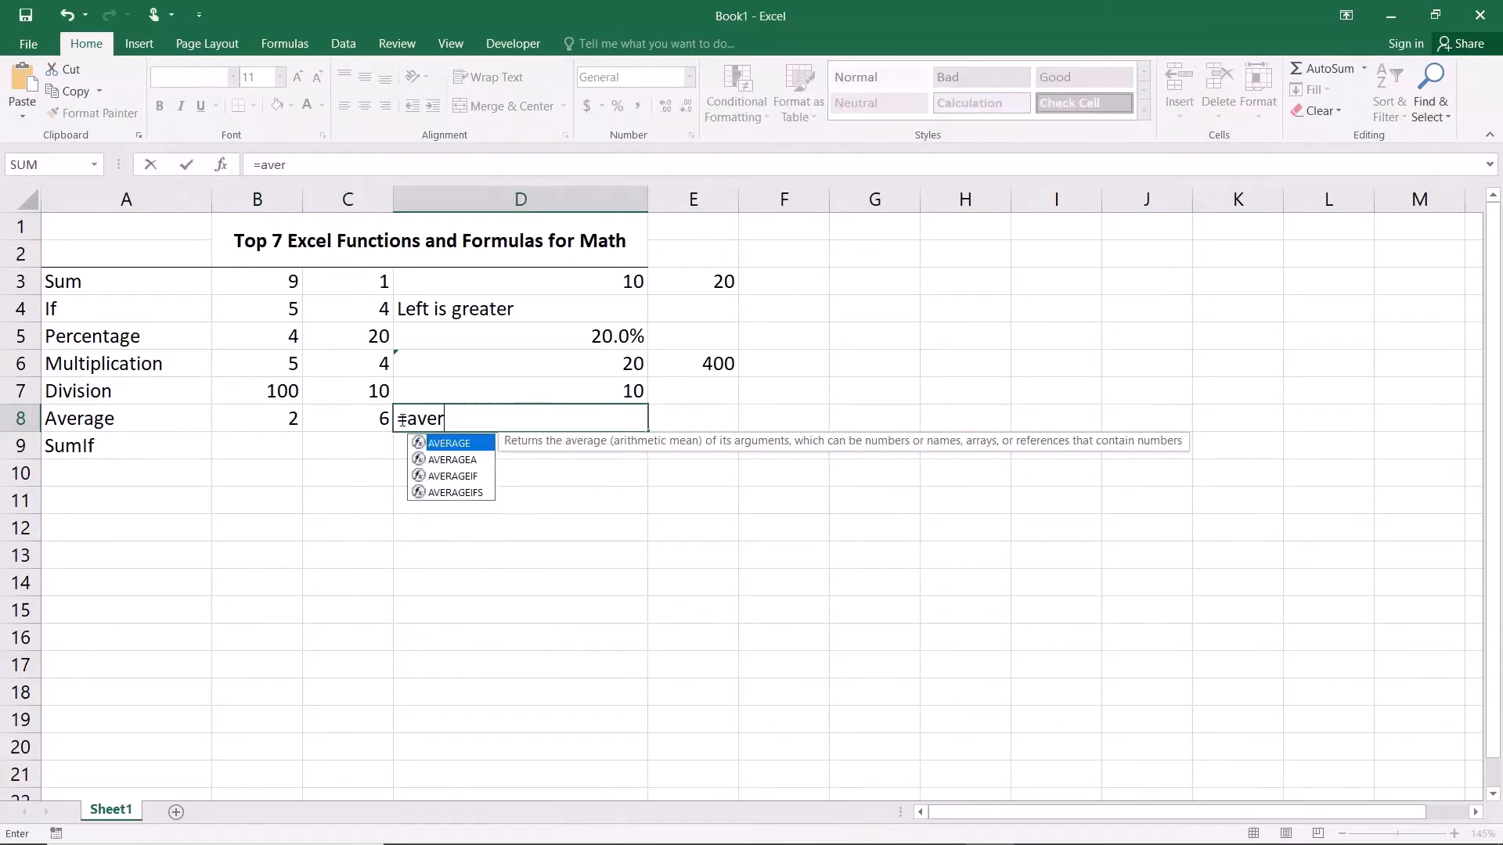
type("age")
double_click(466, 444)
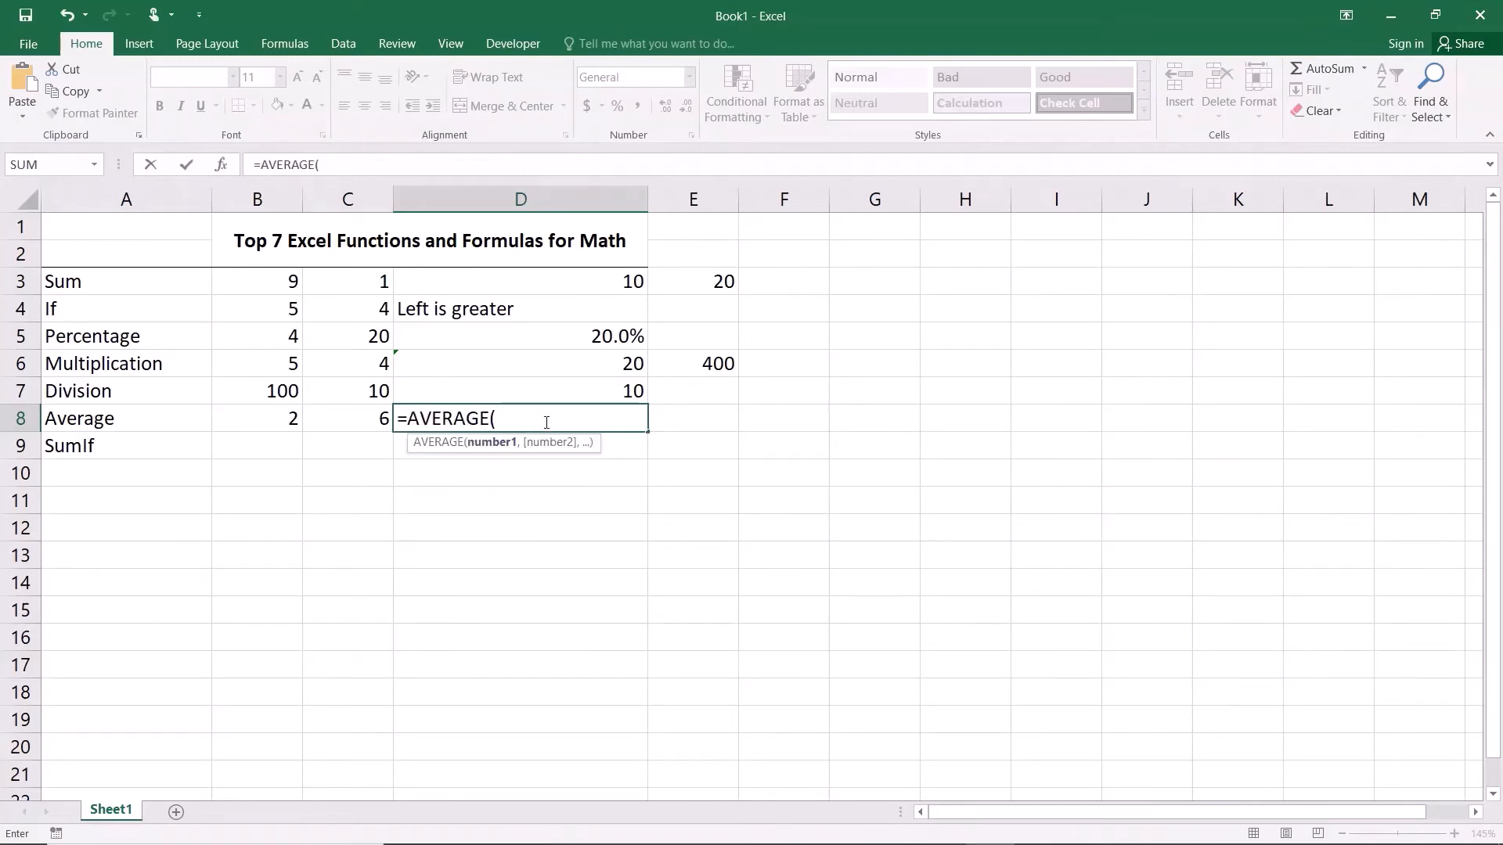
left_click(292, 417)
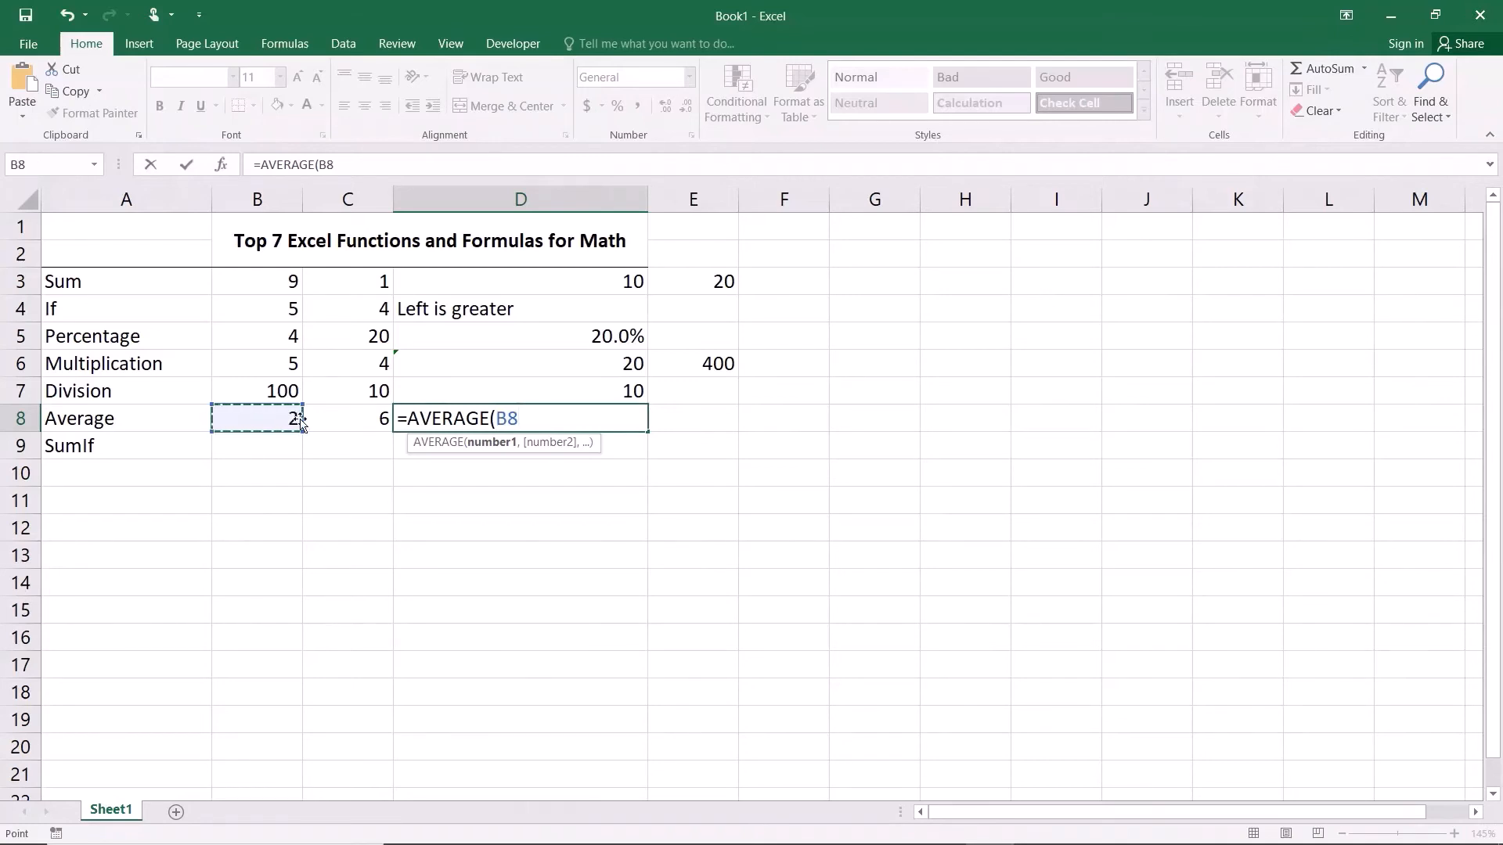
left_click(339, 419)
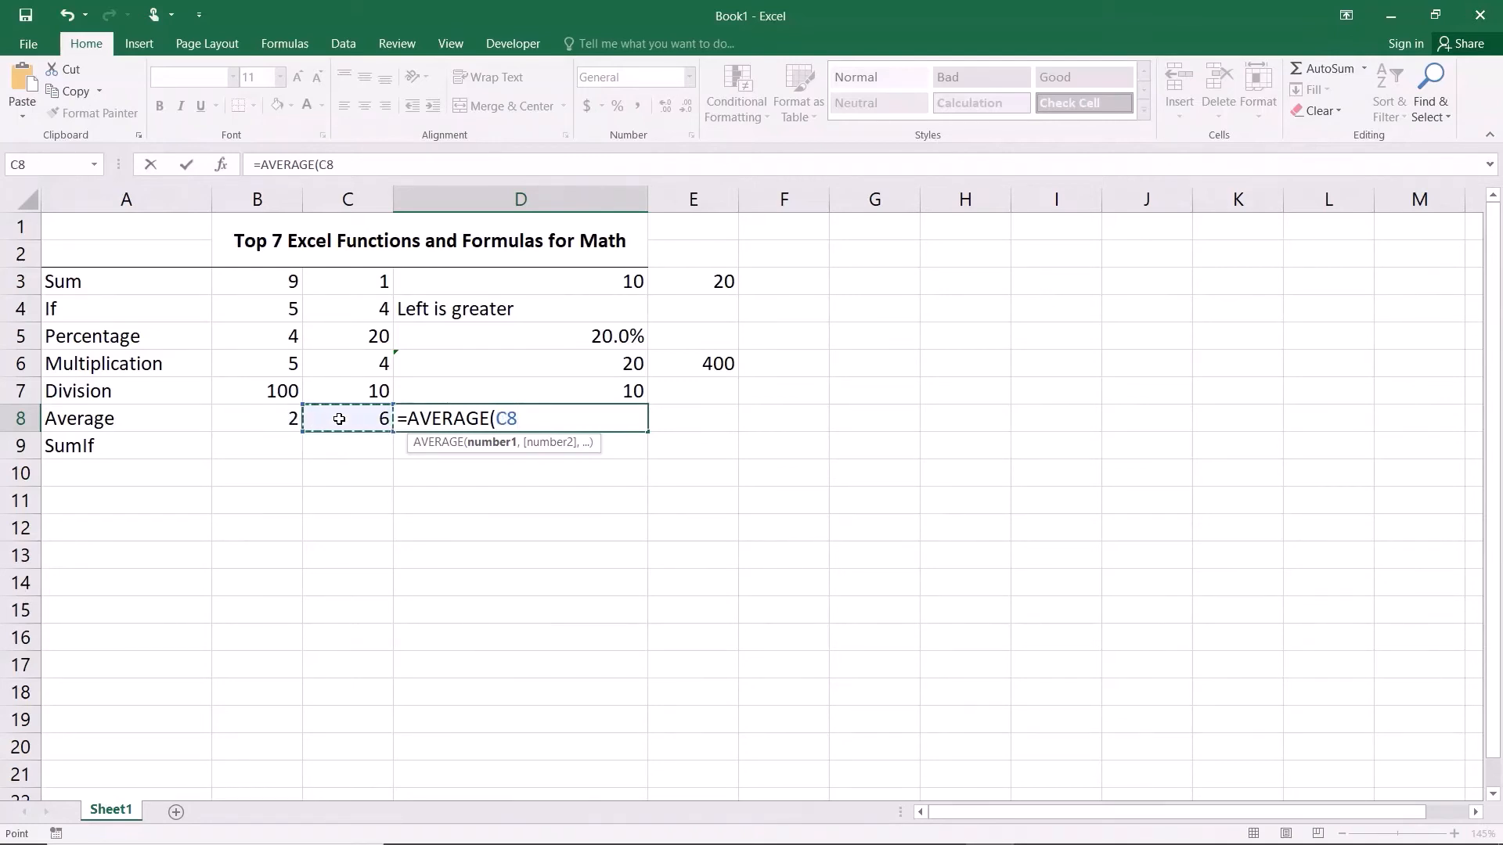
left_click(277, 425)
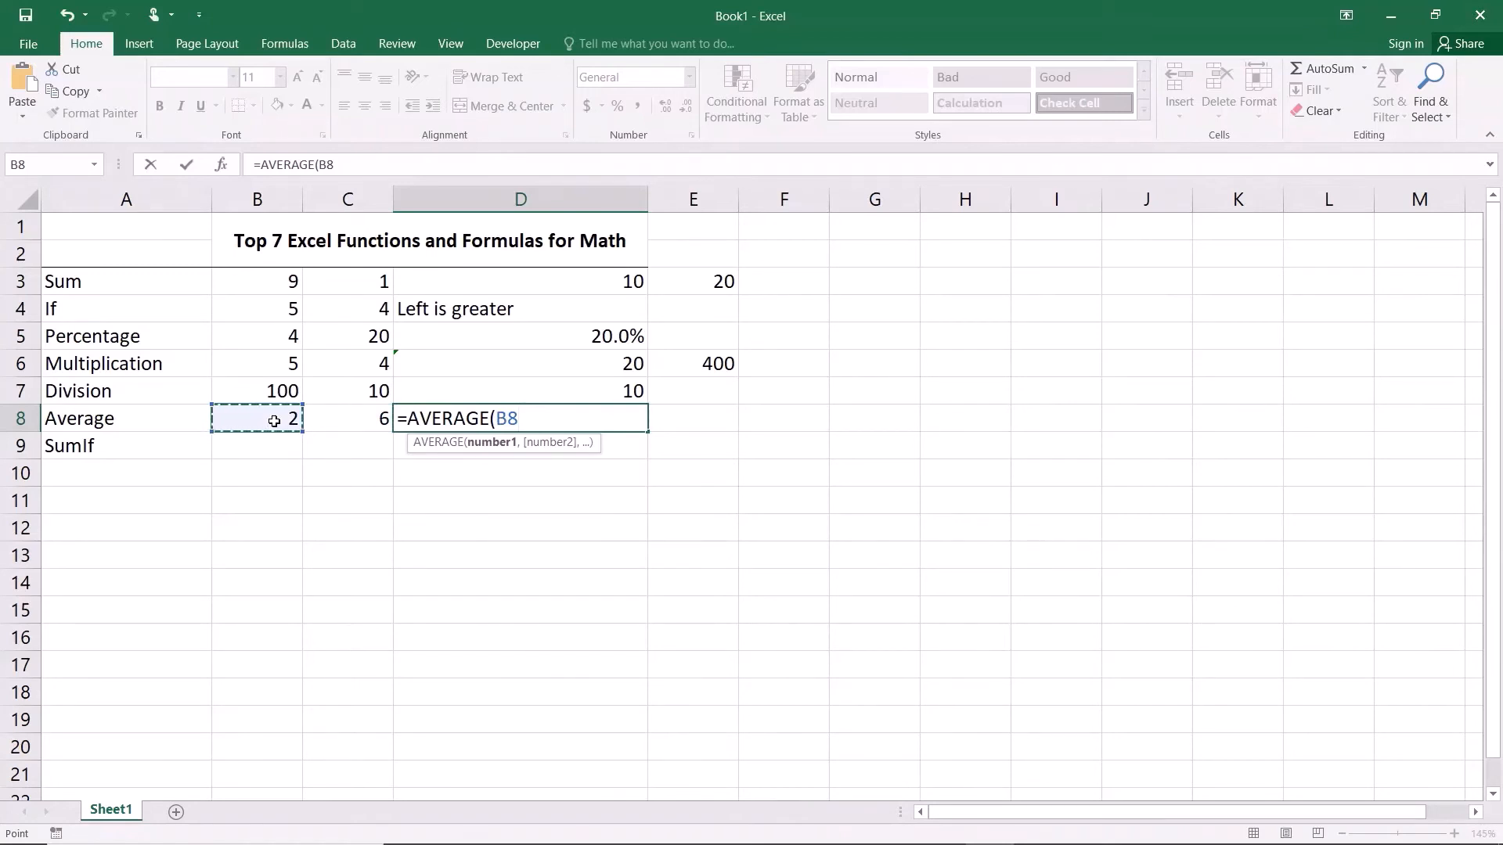
type(",")
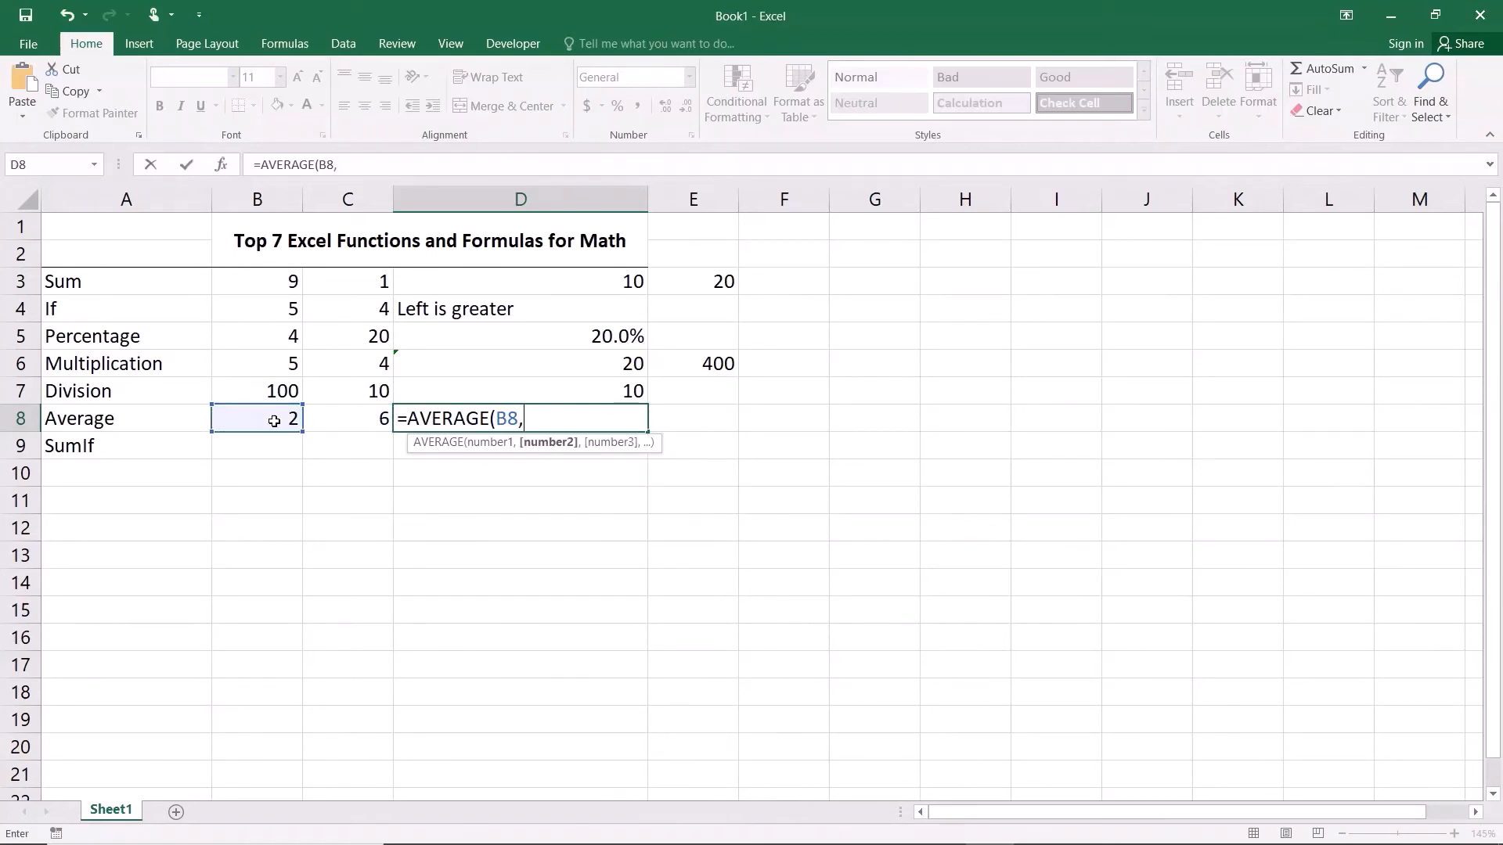
left_click(335, 416)
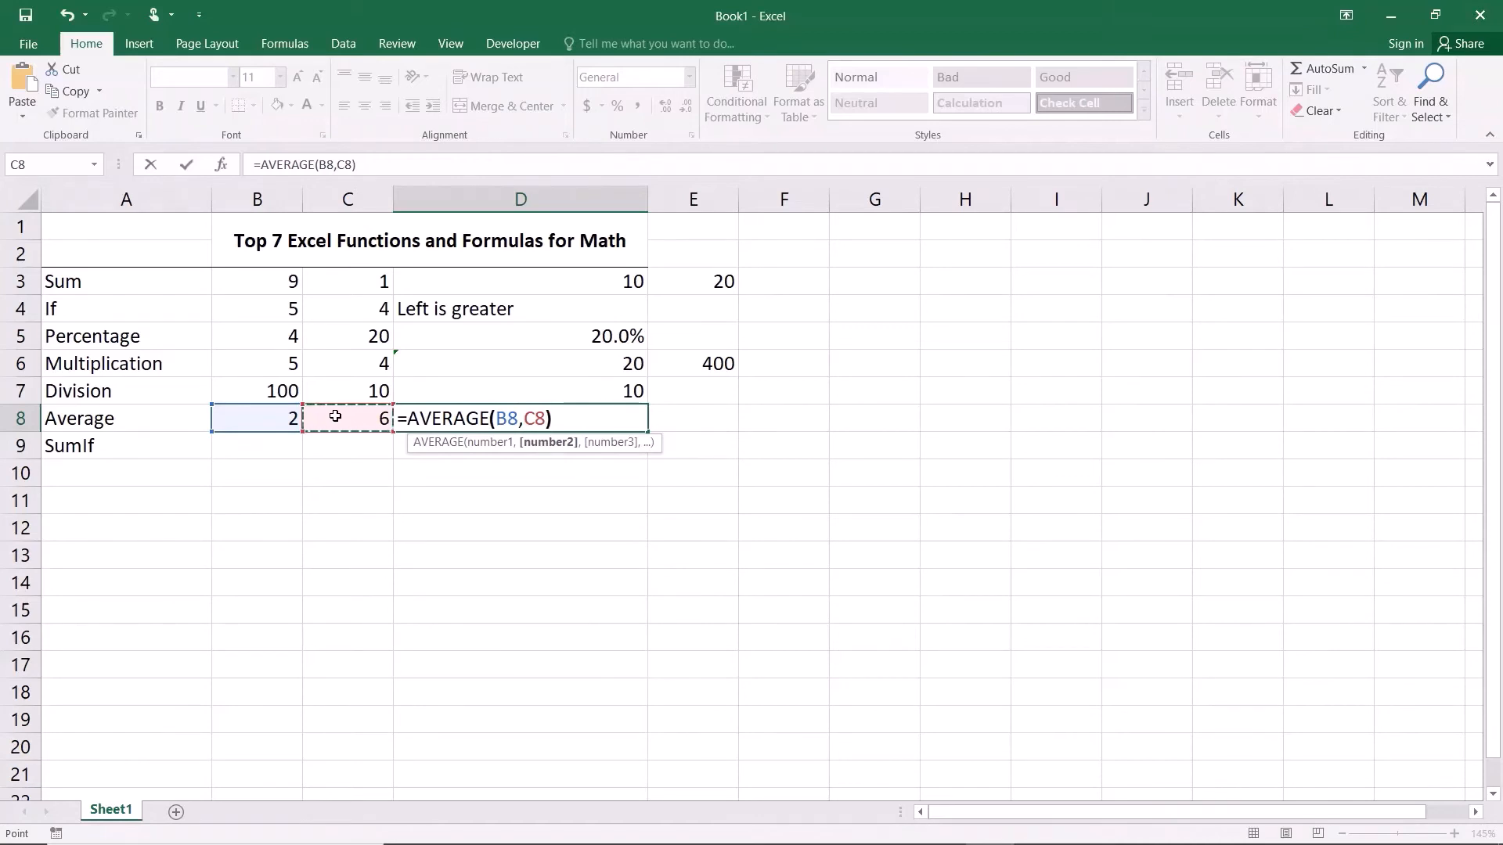
type(")")
key("Return")
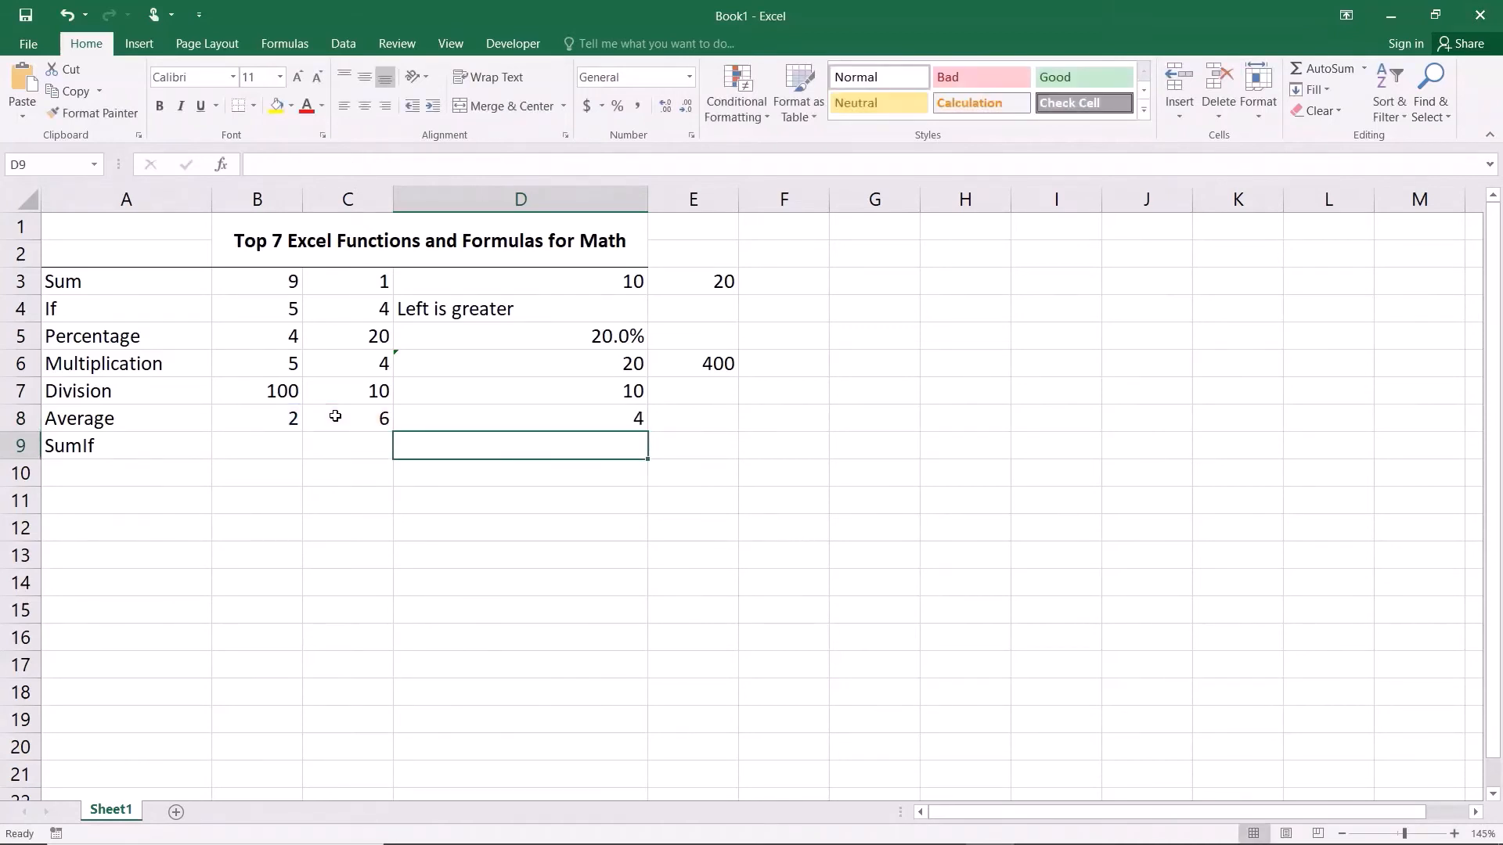
- Calculate the same average manually in cell E8 with the formula =(B8+C8)/2
left_click(459, 412)
left_click(684, 425)
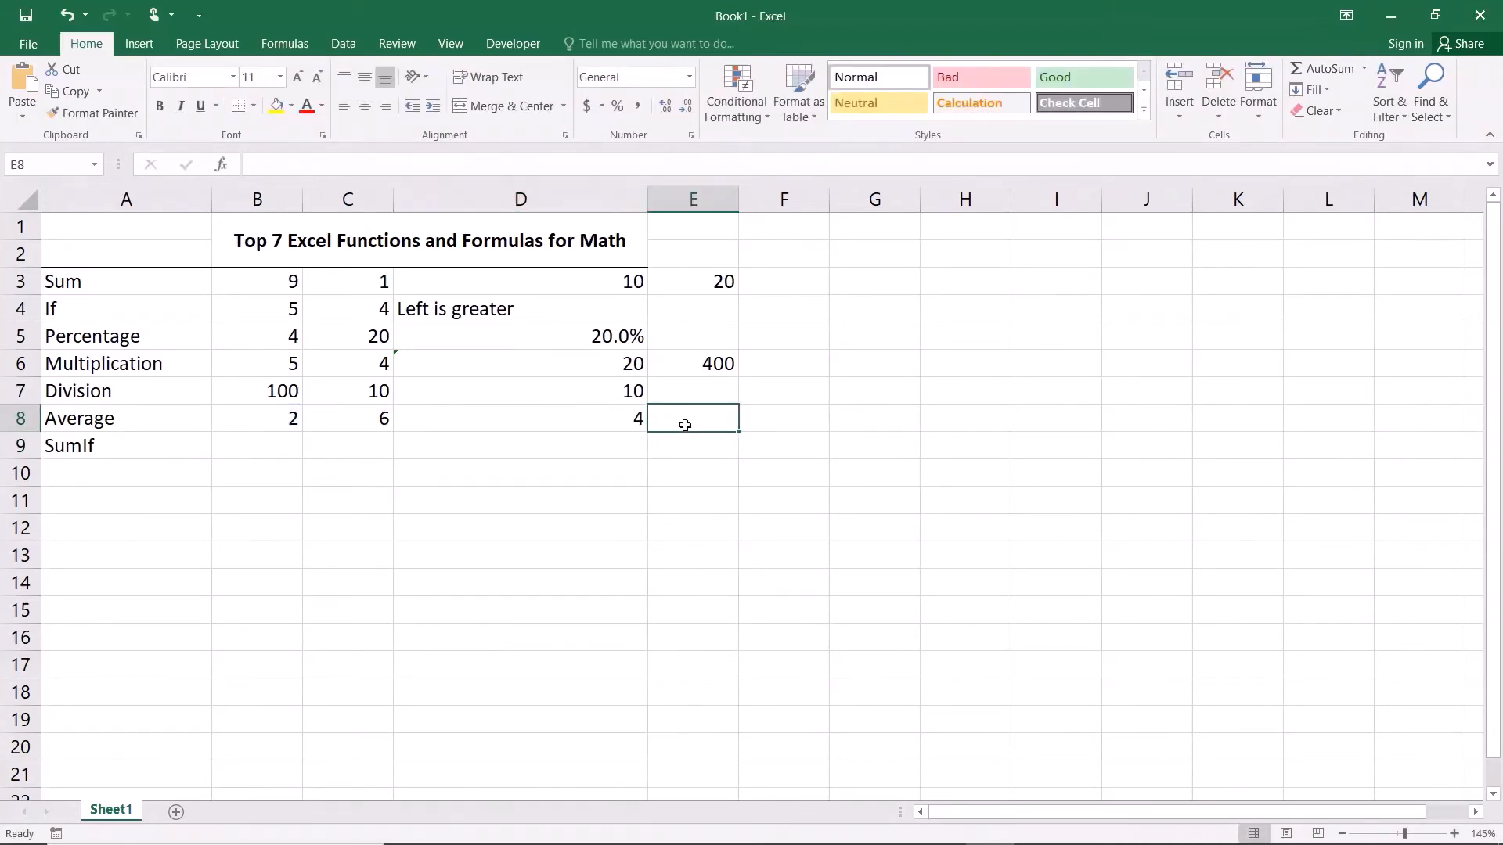
type("=(")
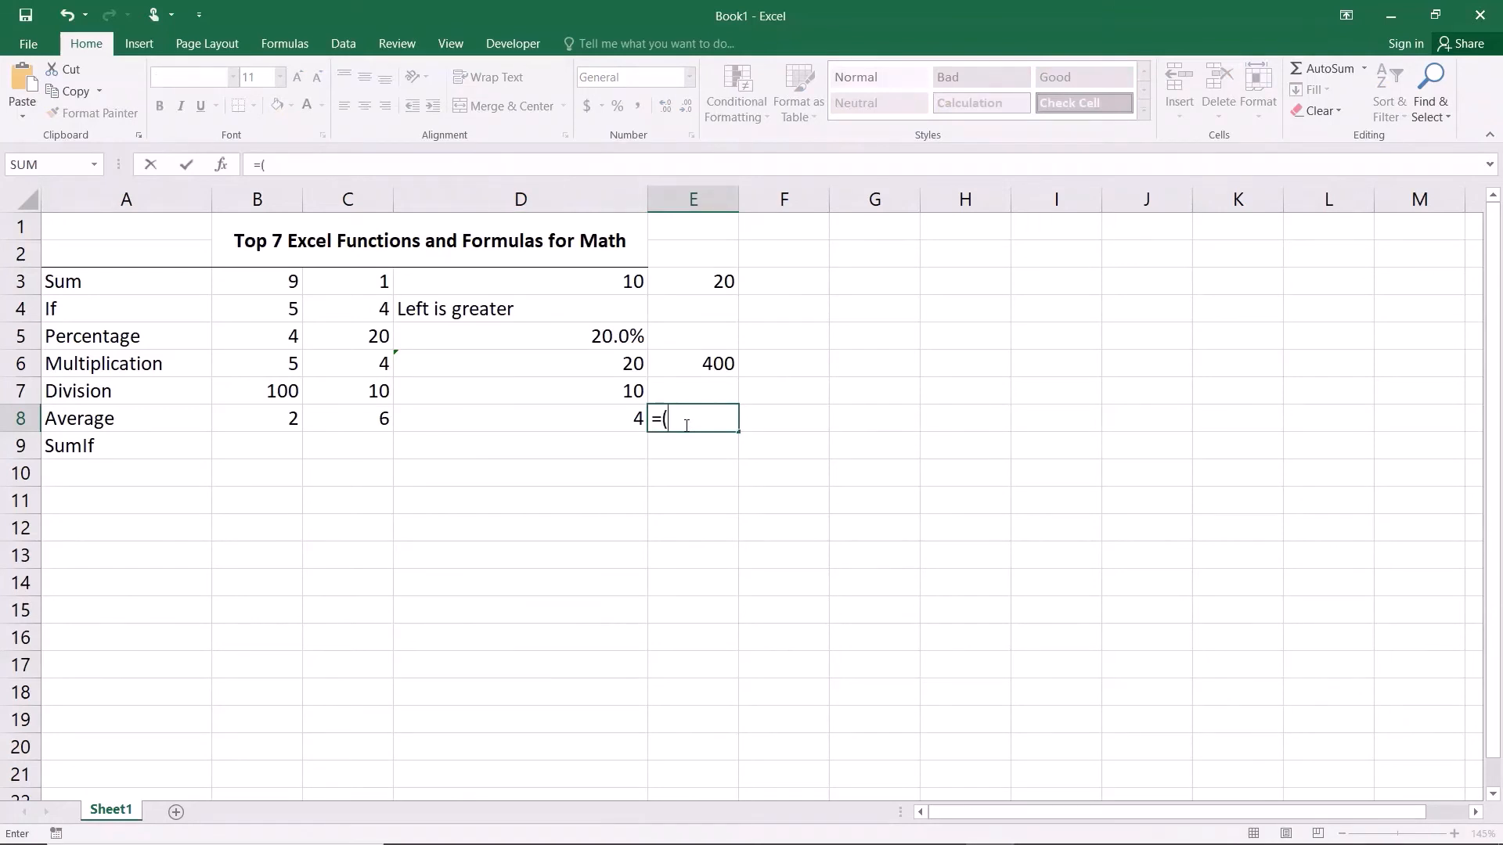
left_click(257, 421)
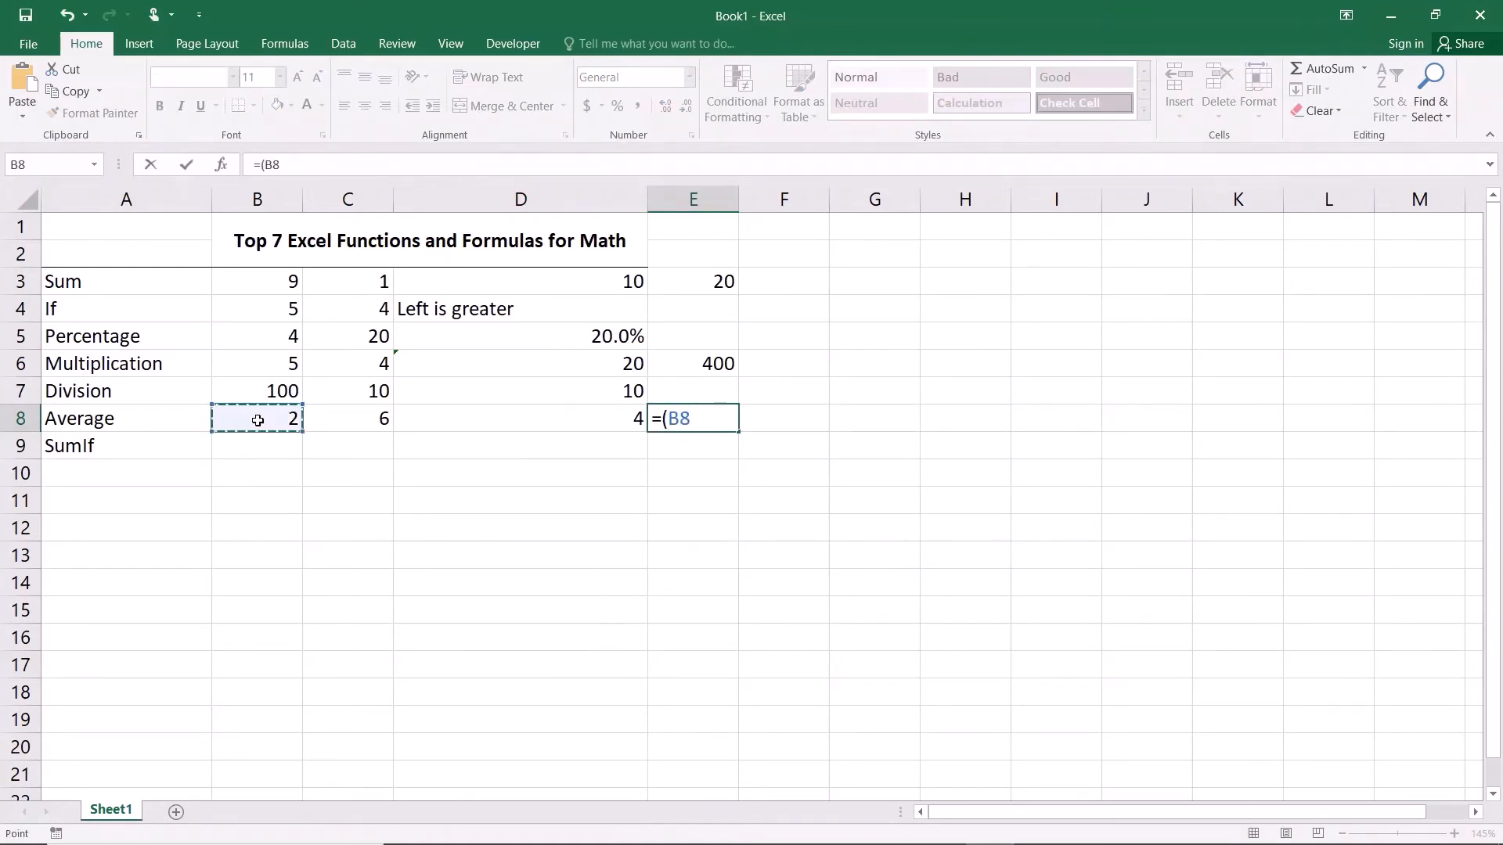
type("+")
left_click(356, 414)
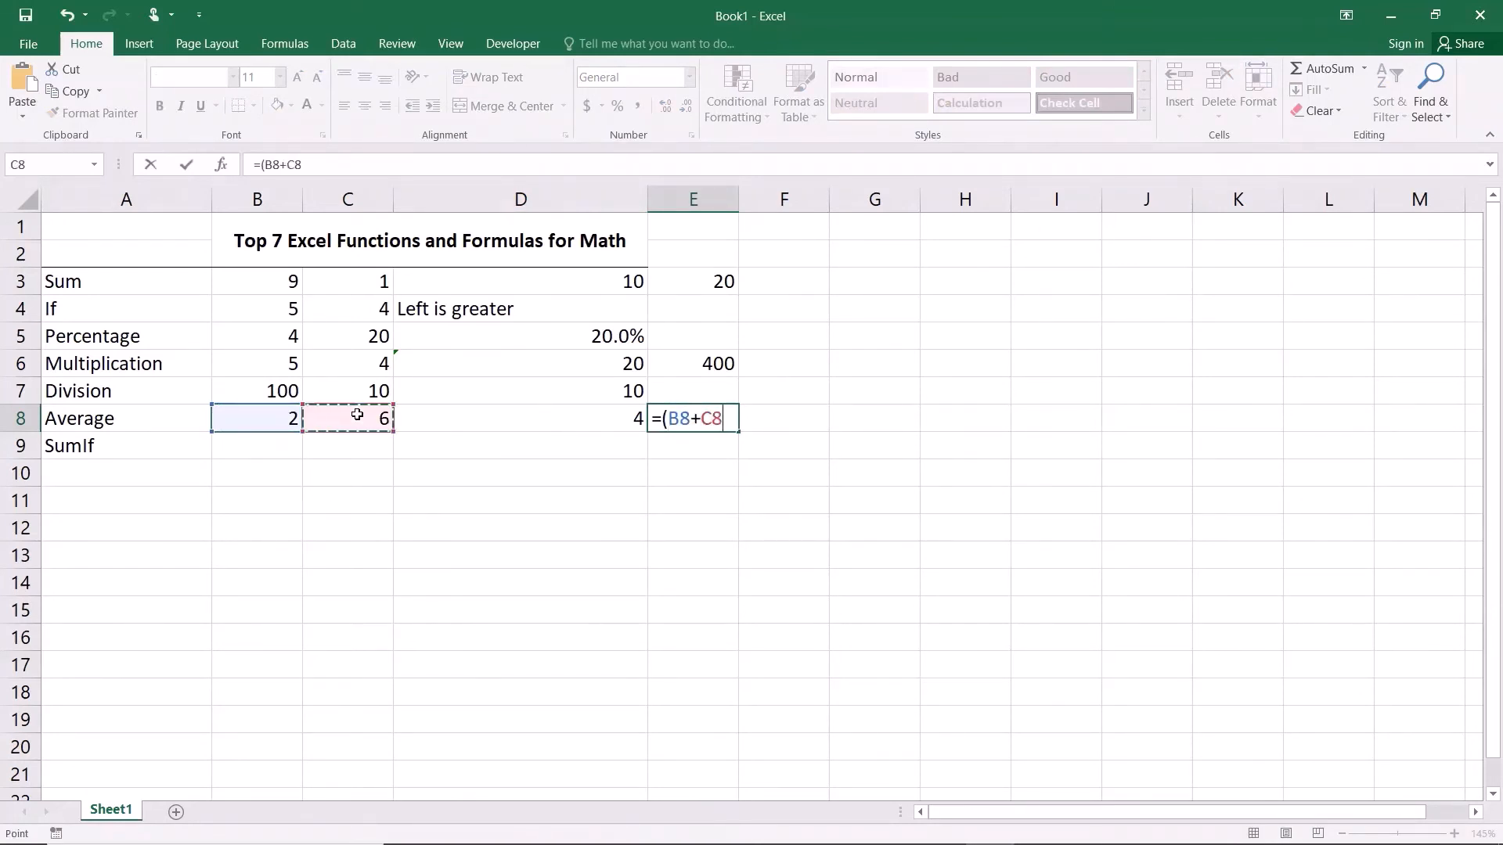
type(")/2")
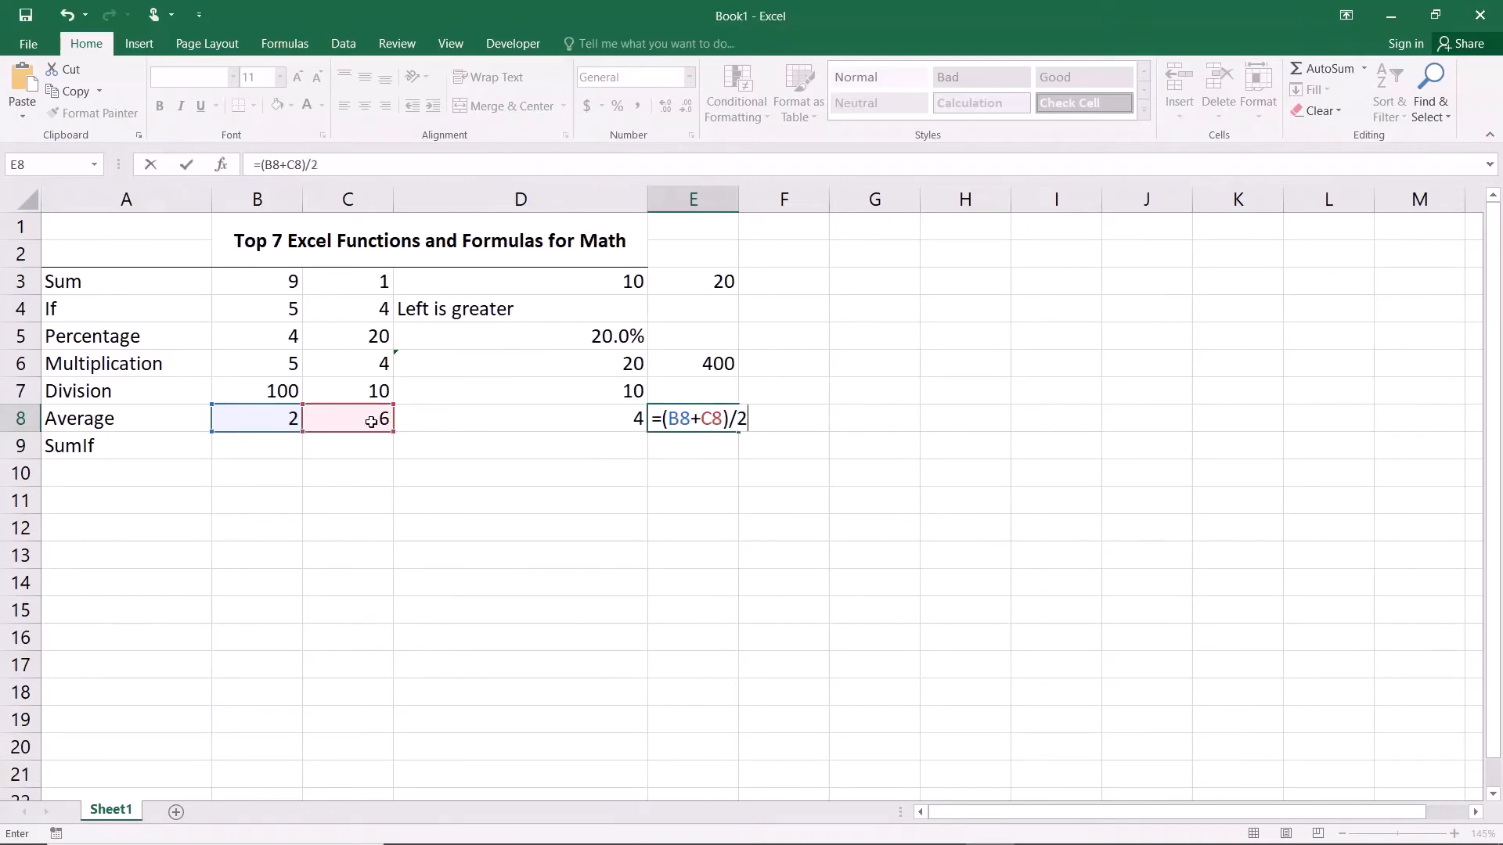
key("Return")
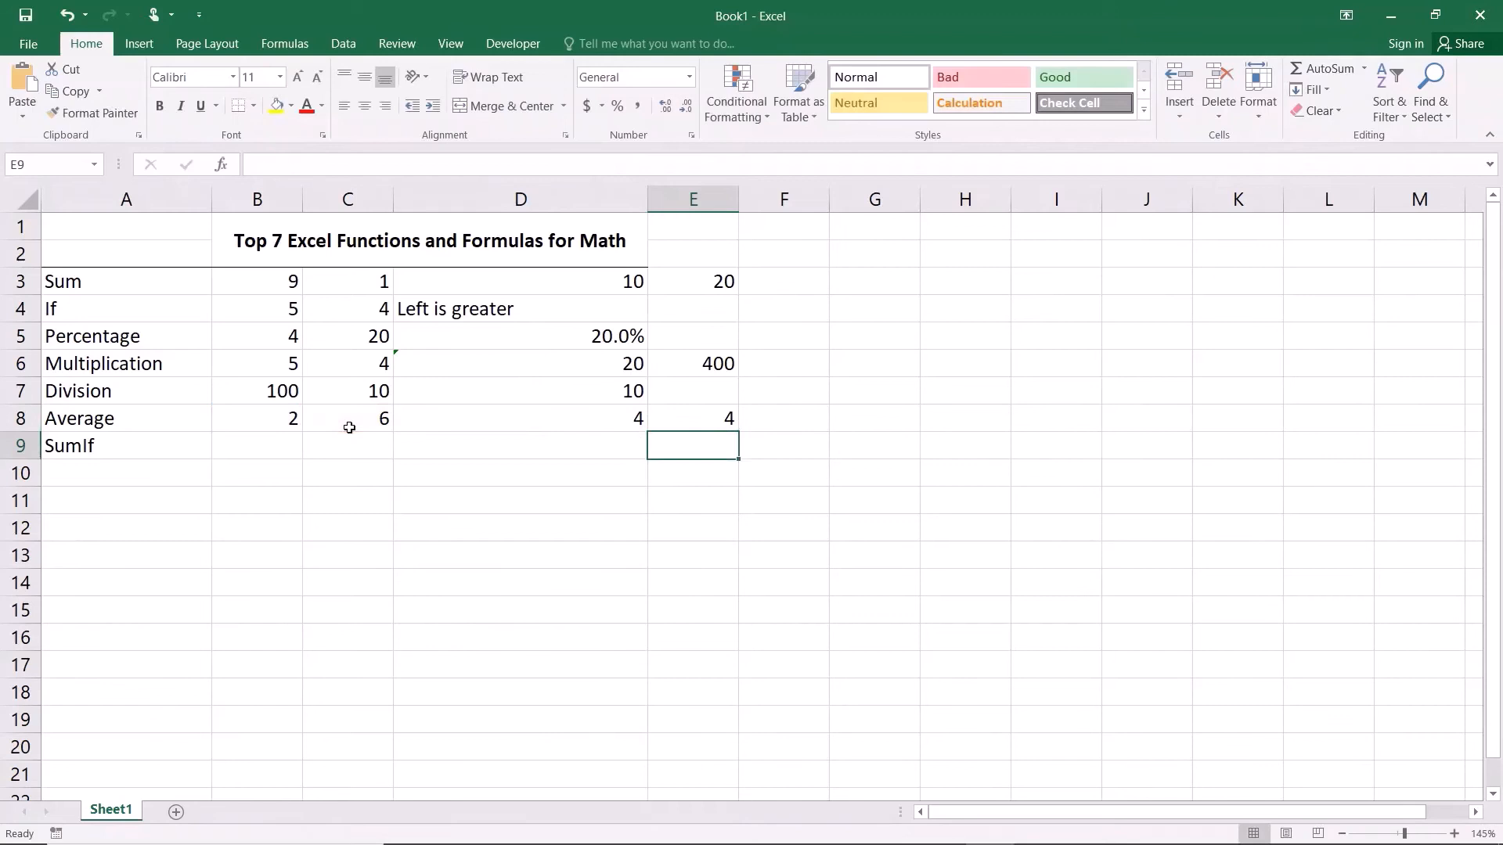
- Review the AVERAGE formula in cell D8 and the manual average formula in cell E8 with their referenced cells
left_click(565, 411)
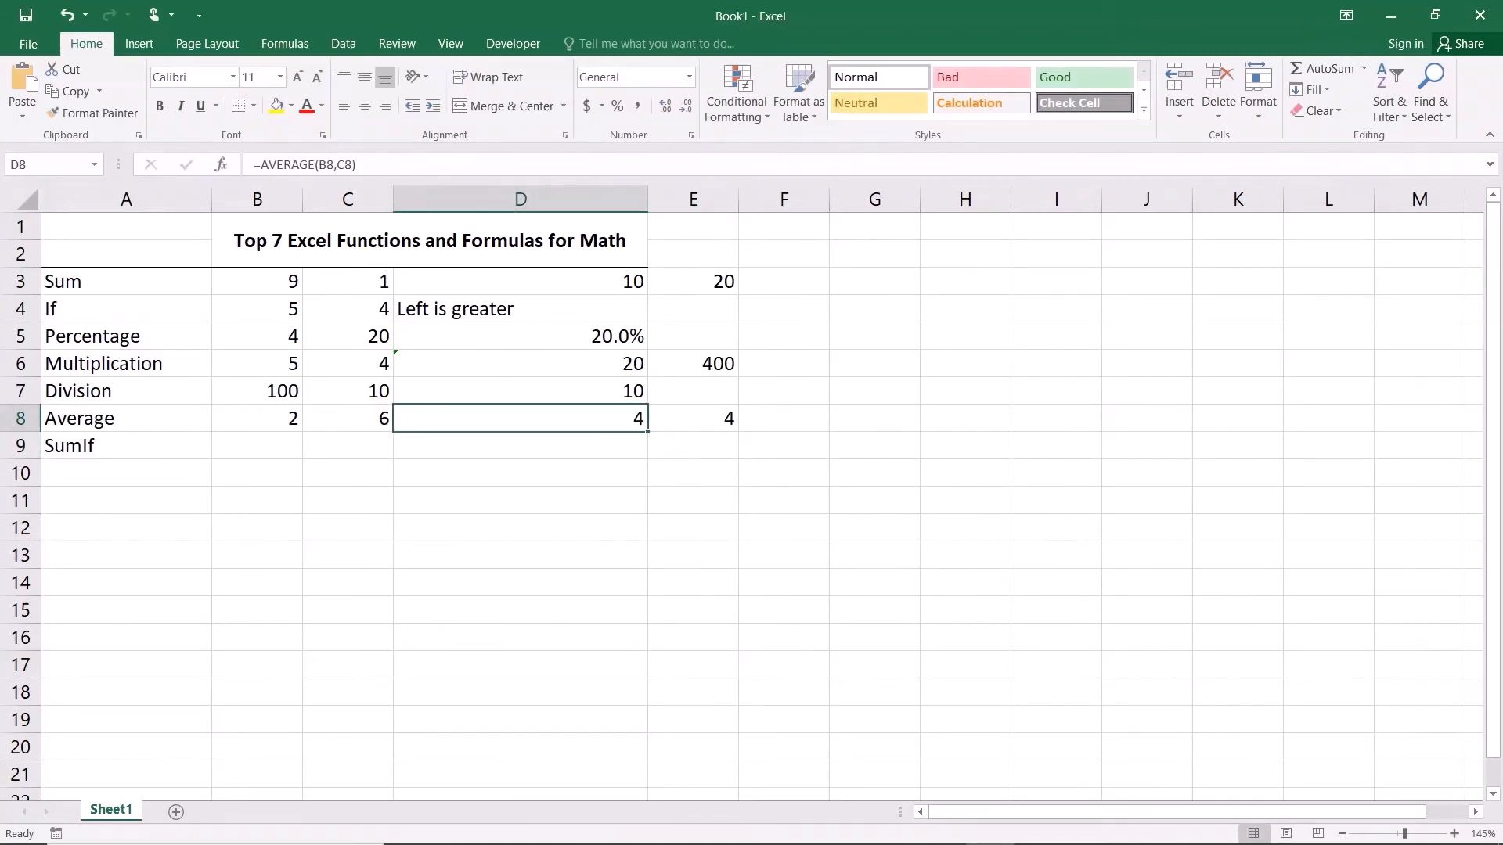
double_click(576, 415)
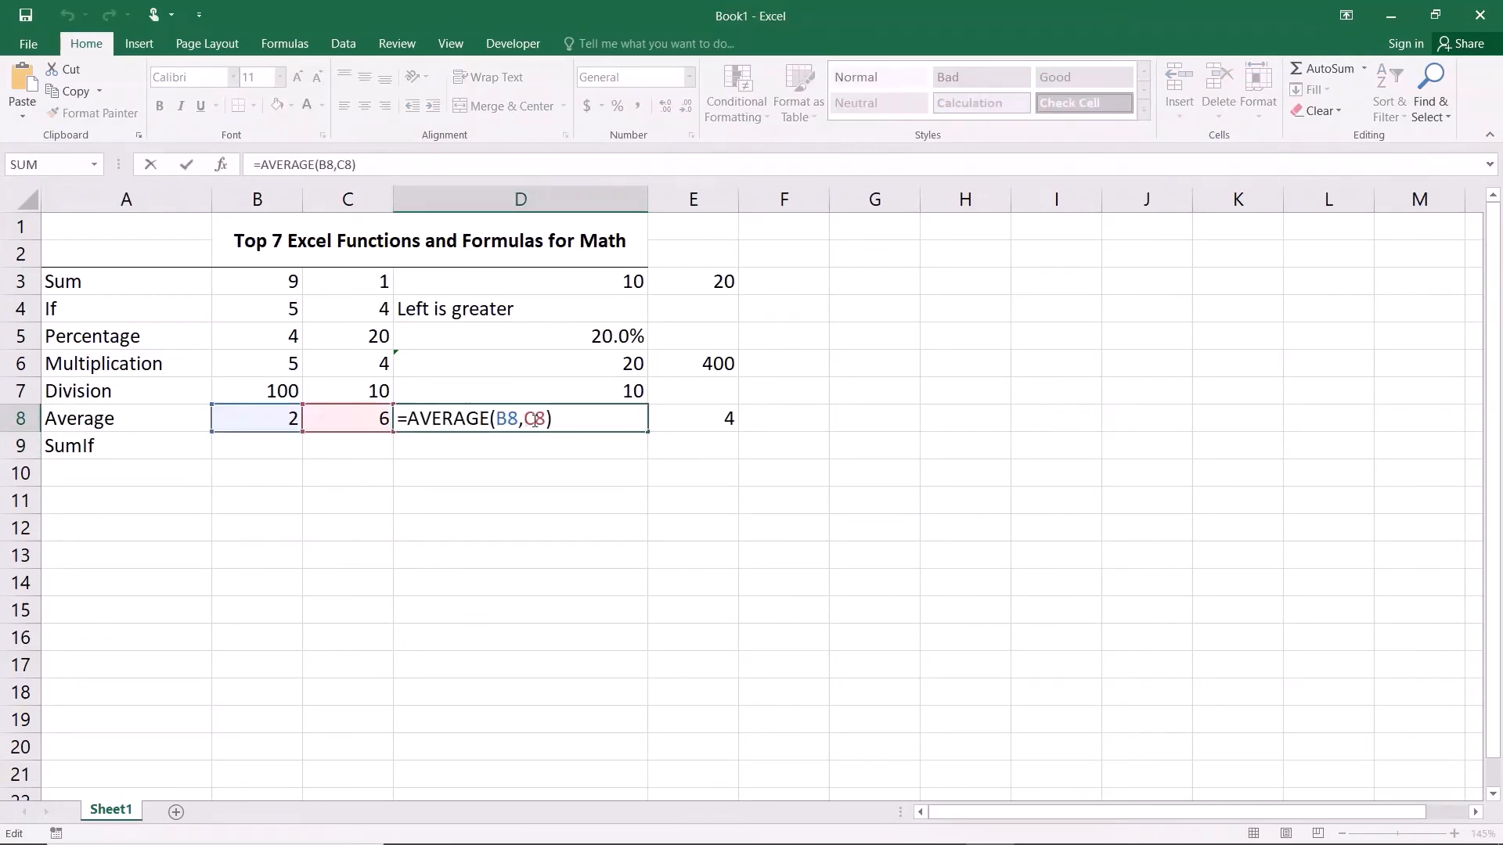
key("Return")
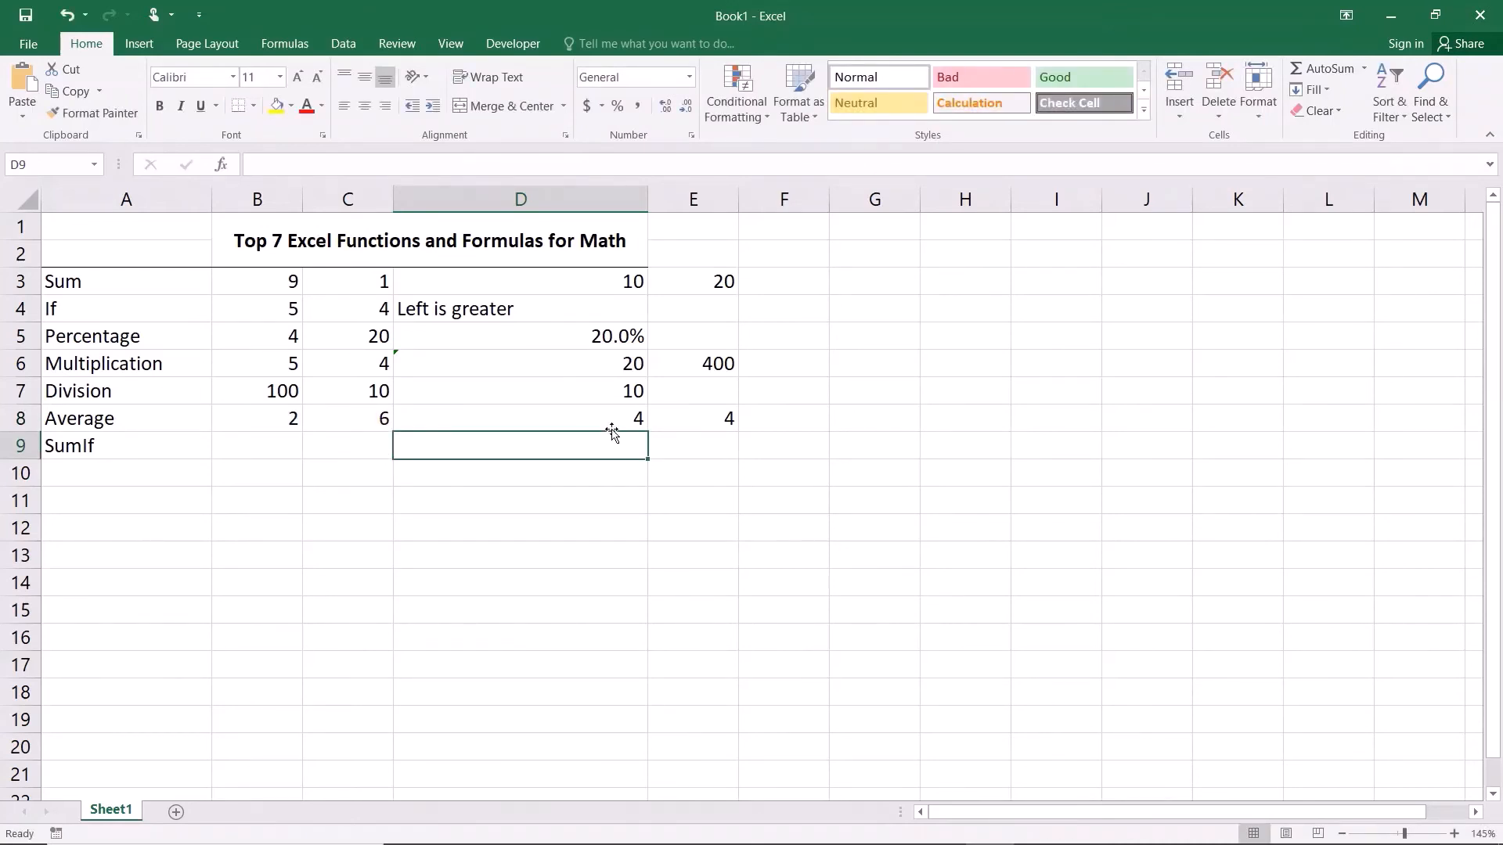
left_click(709, 423)
double_click(710, 421)
key("Return")
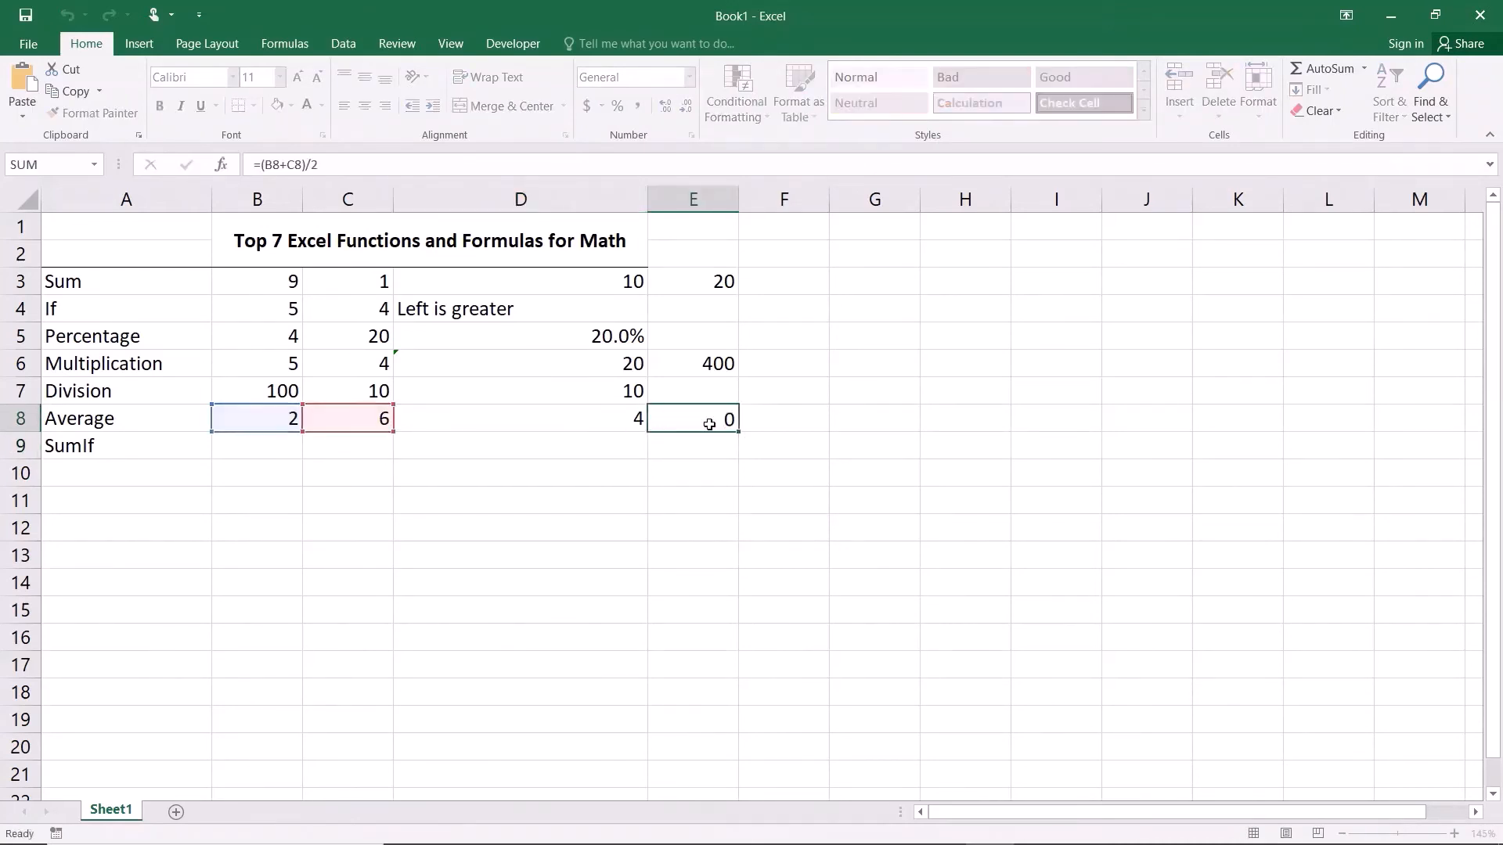
- Enter 3 in cell B9 and 4 in cell C9 for the SumIf example
left_click(265, 448)
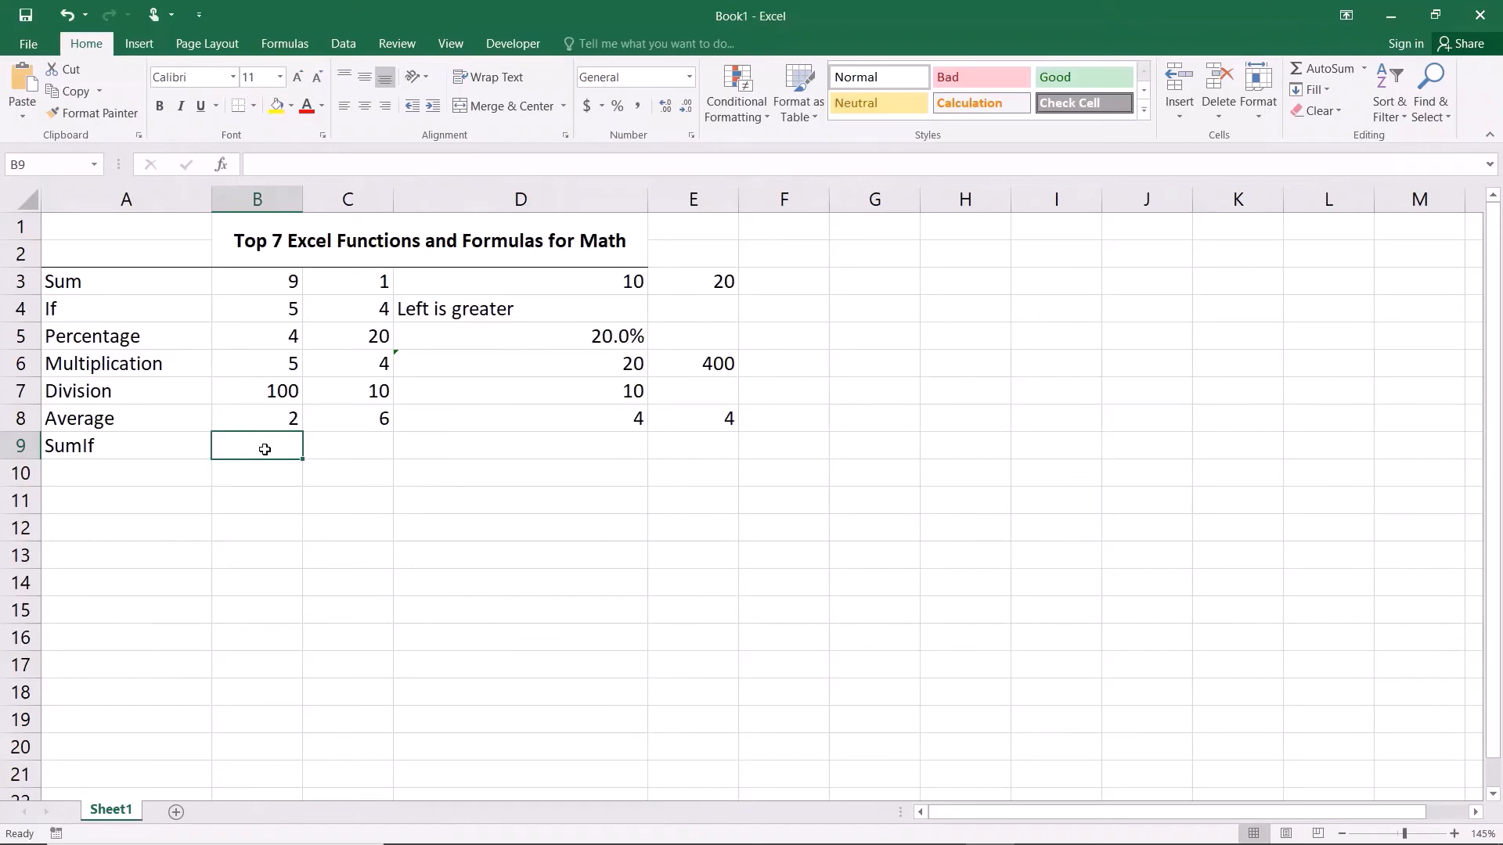
type("3")
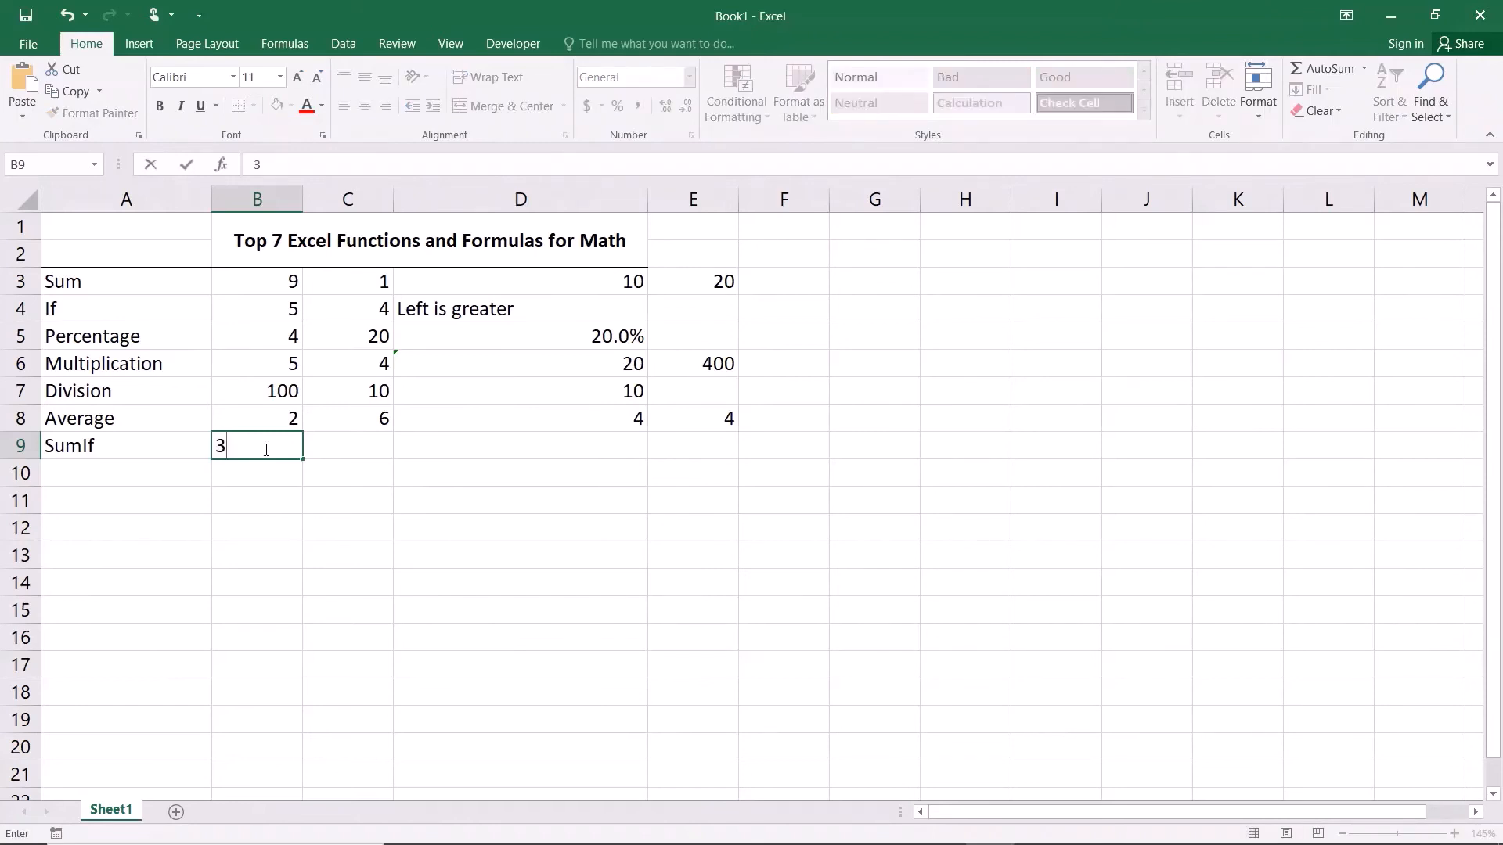
left_click(317, 451)
type("4")
left_click(328, 498)
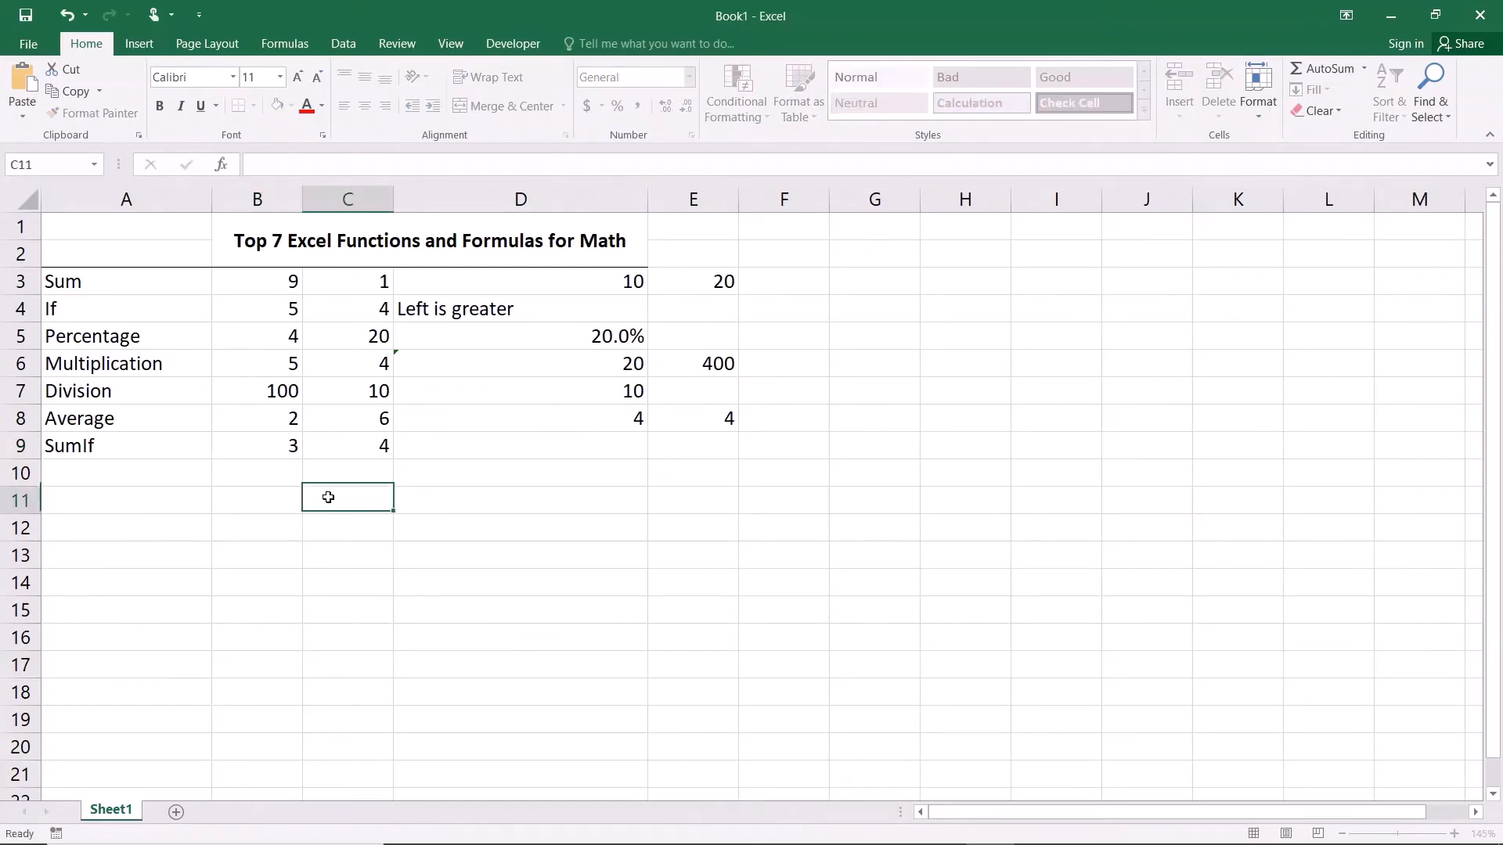
- Sum only the SumIf numbers greater than 3 in cell D9 with the formula =SUMIF(B9:C9, ">3")
left_click(461, 445)
type("=sumi")
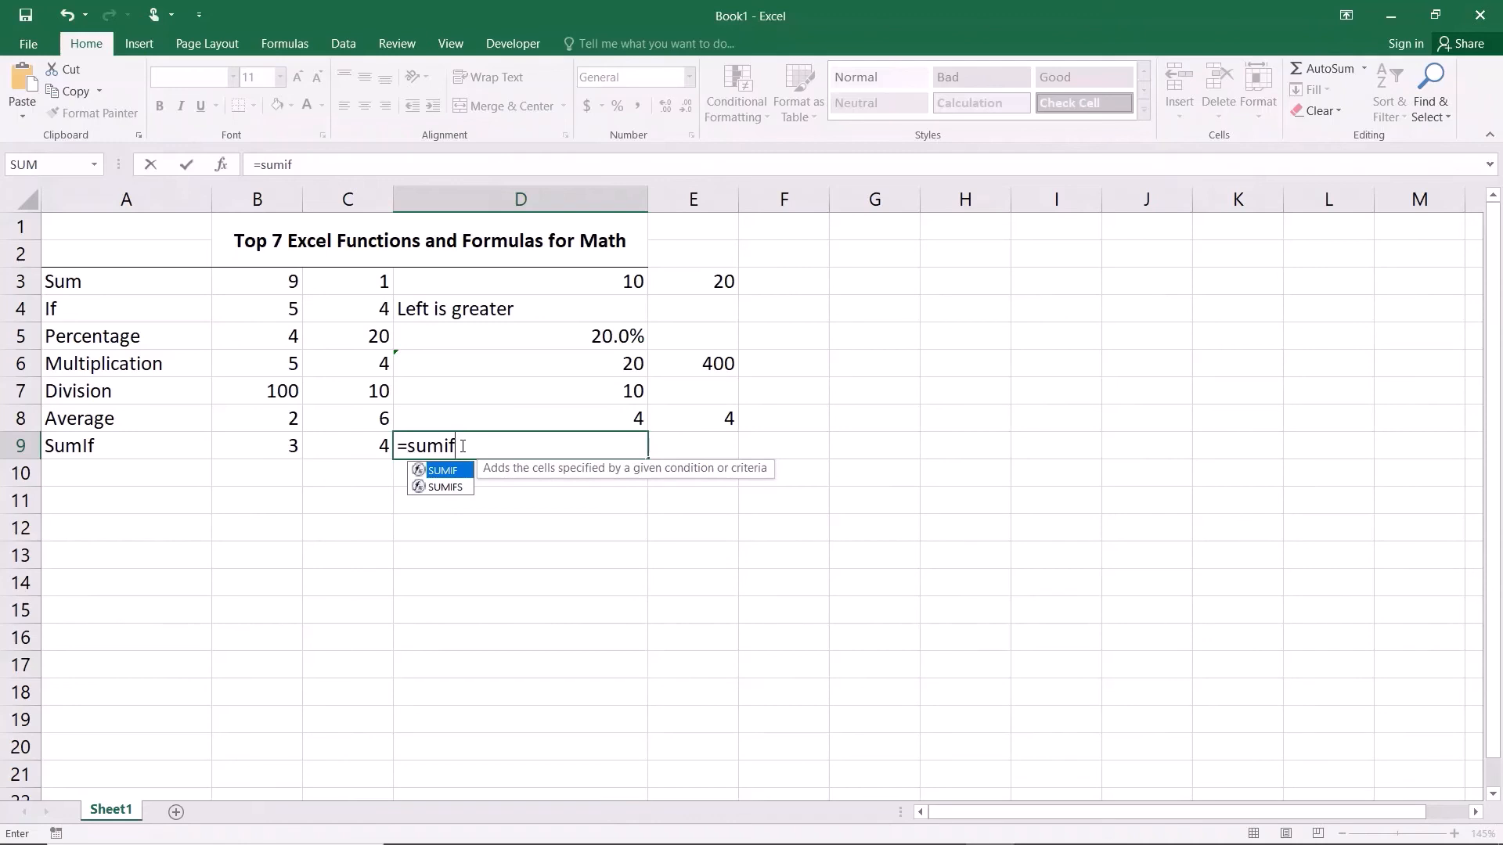
type("f(")
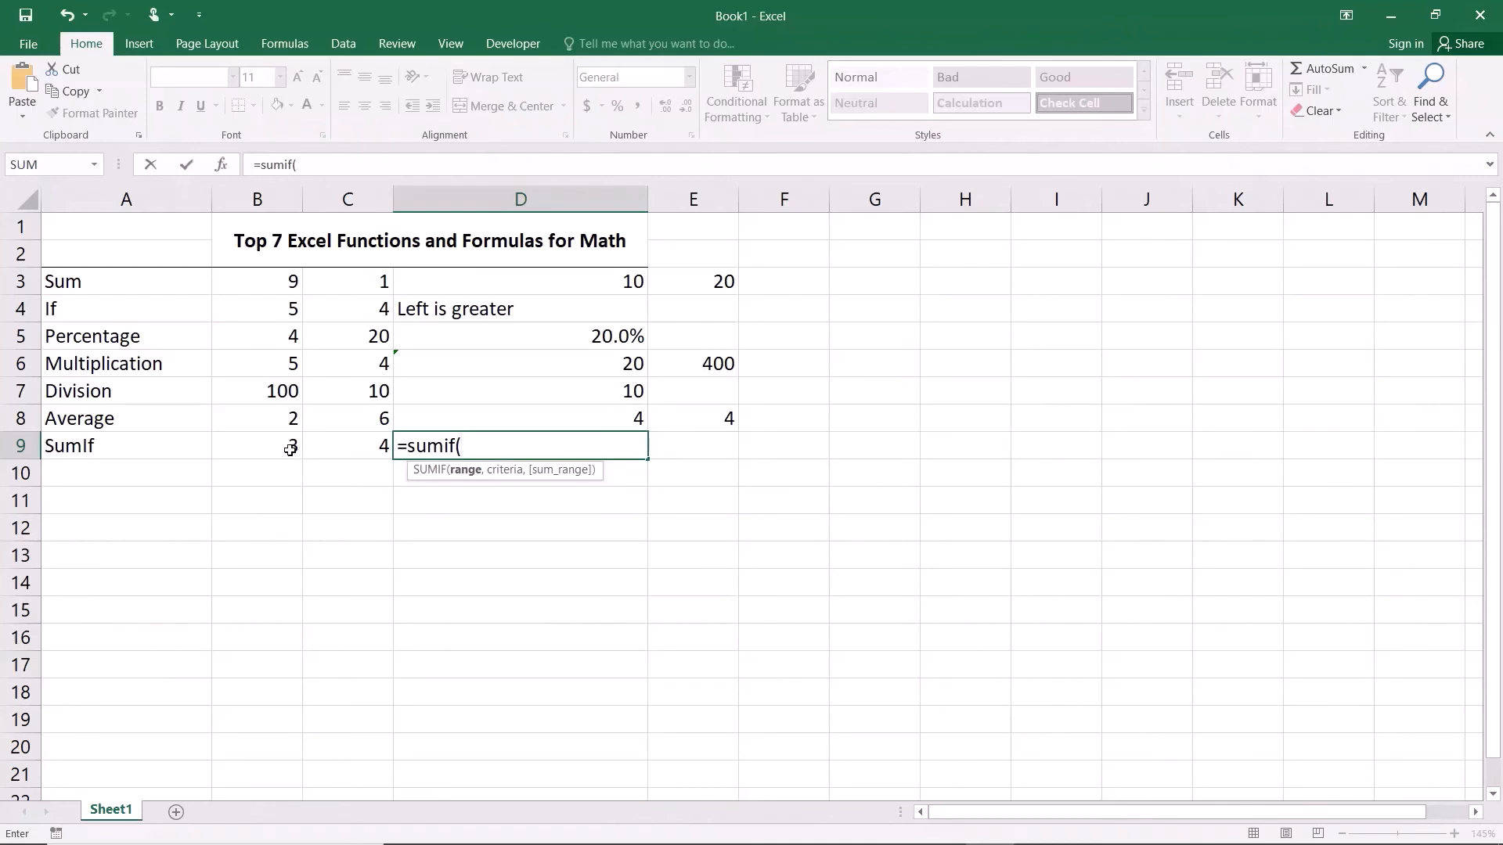
left_click_drag(291, 448, 349, 450)
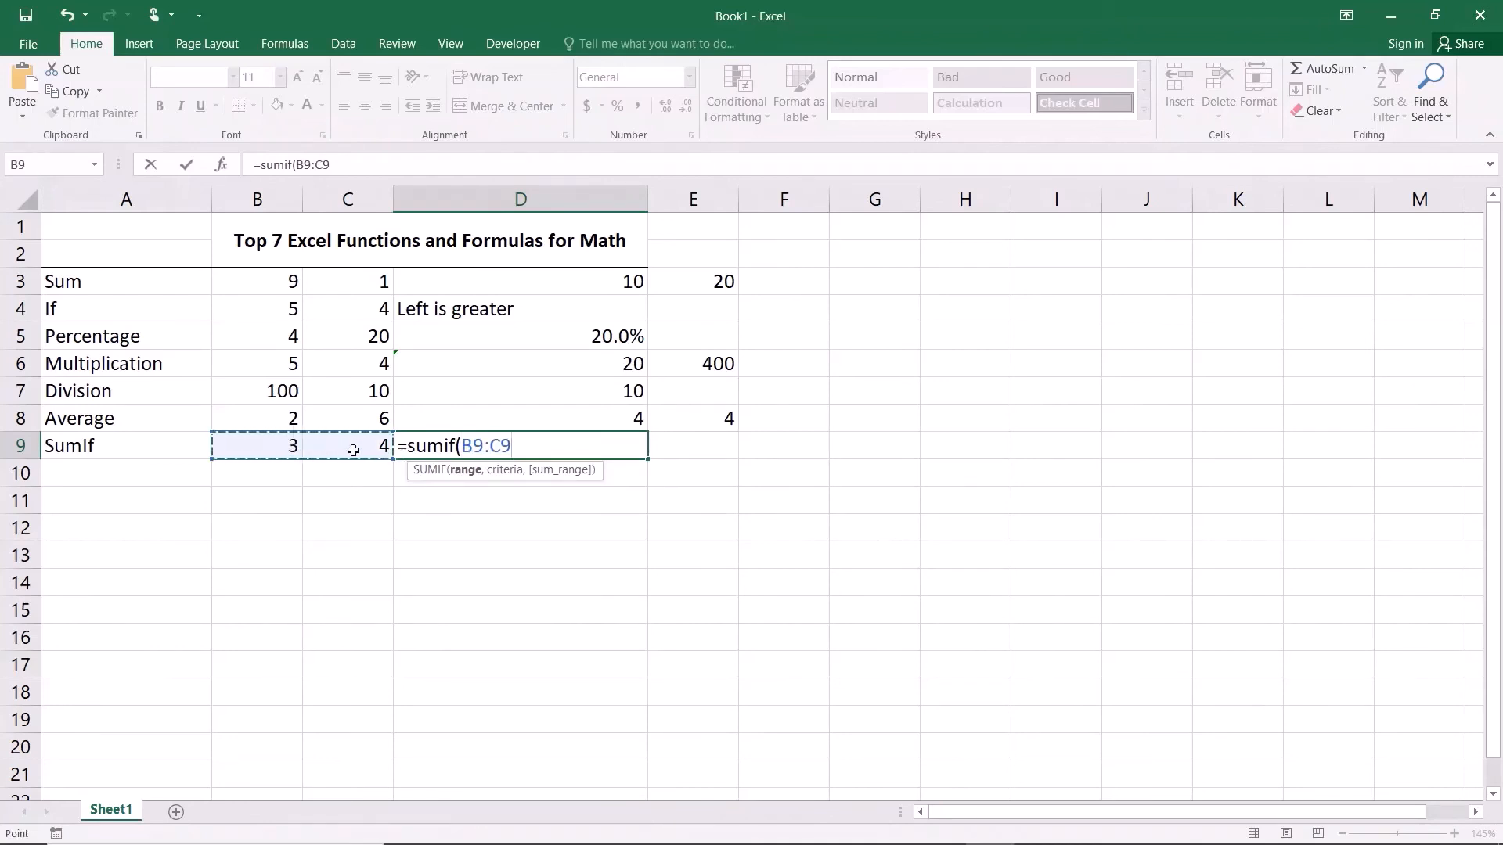
type(",")
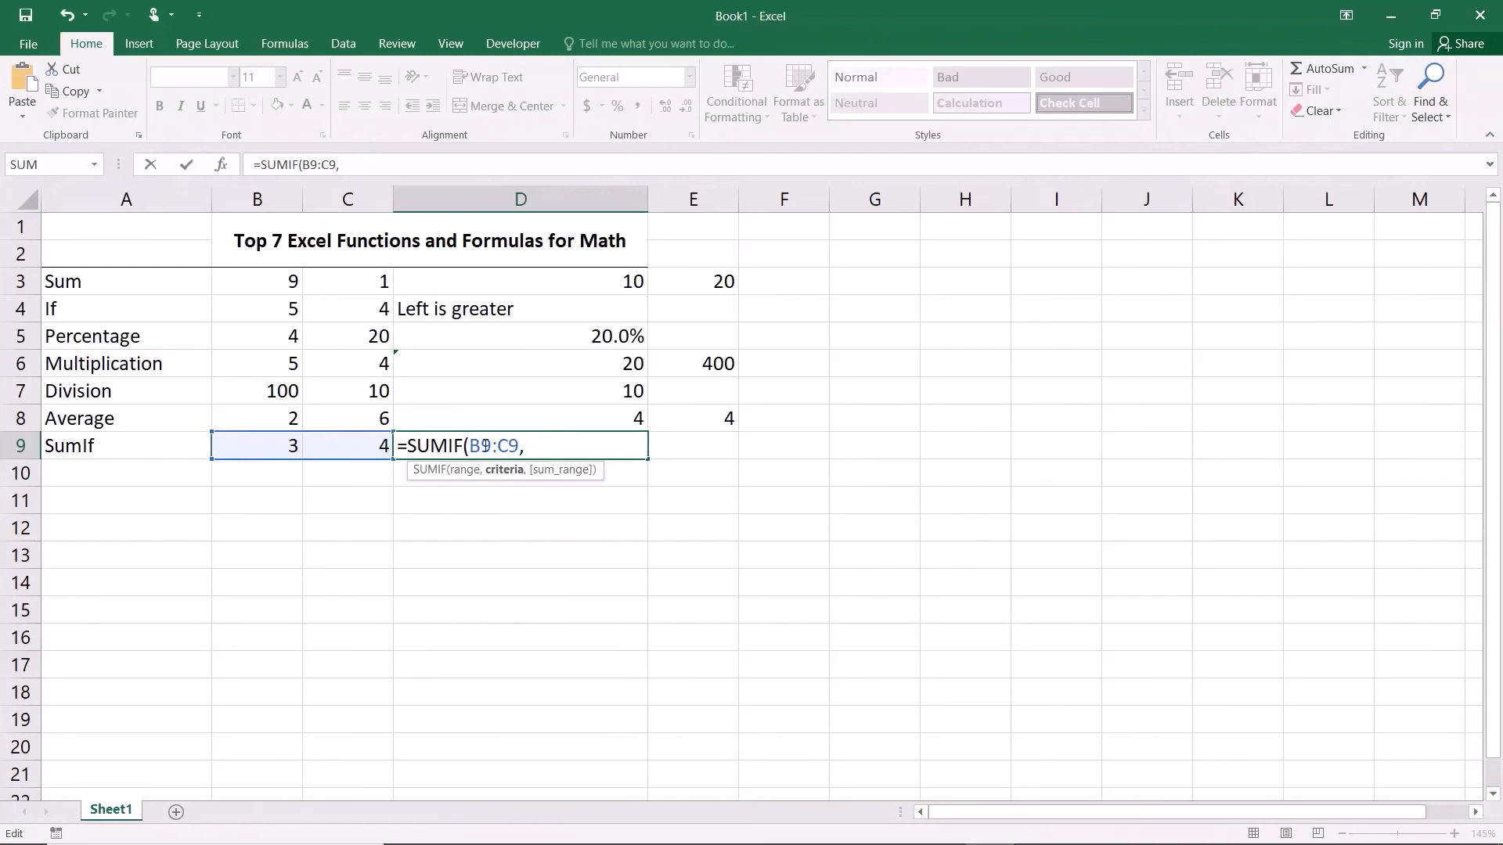
type("\">3\")")
key("Return")
- Change the criterion of the SUMIF formula in cell D9 to ">2"
left_click(484, 444)
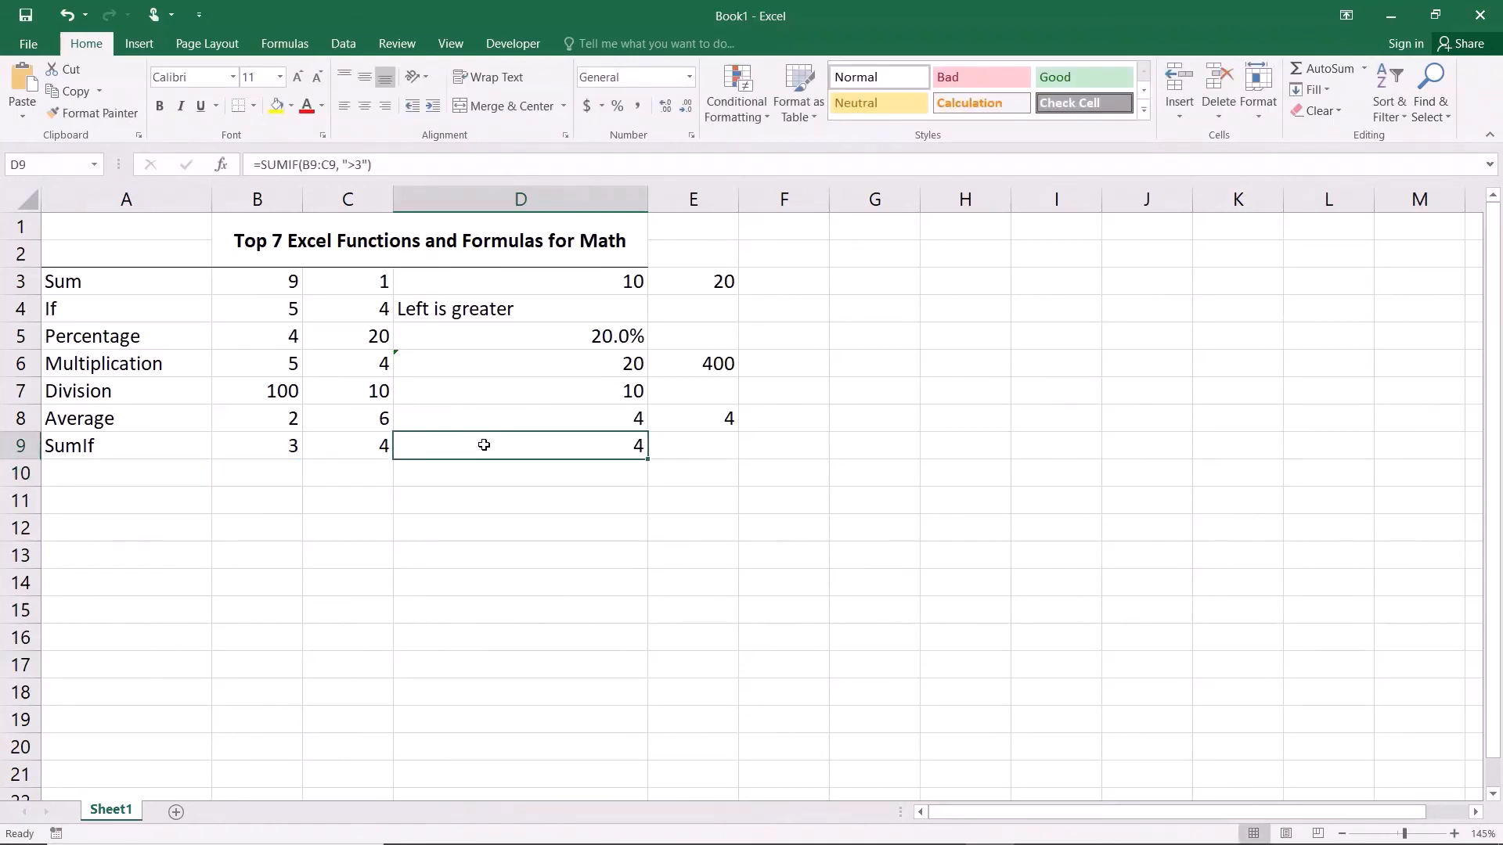
double_click(483, 445)
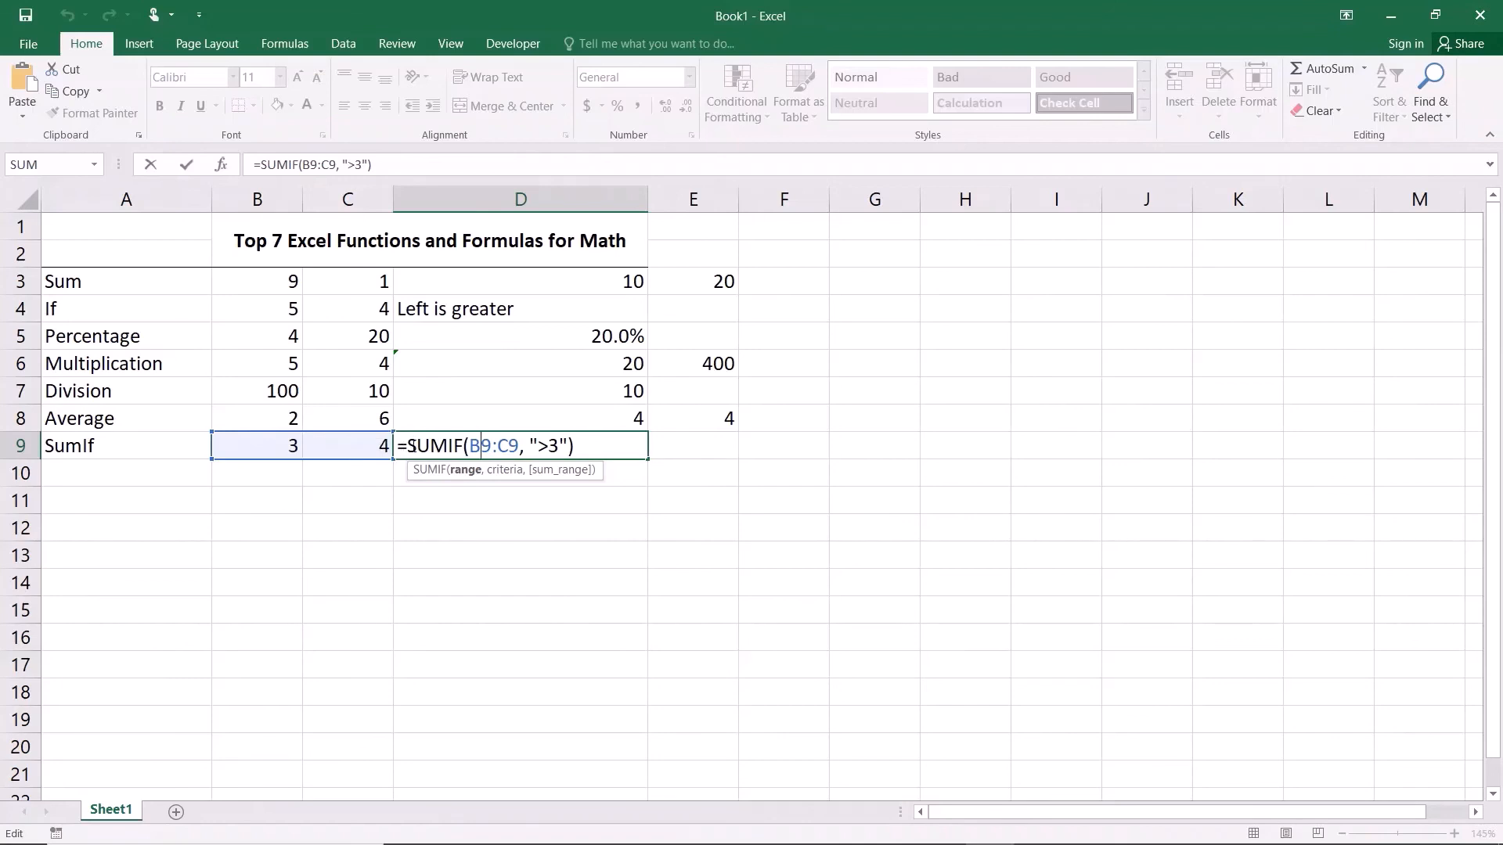
double_click(554, 445)
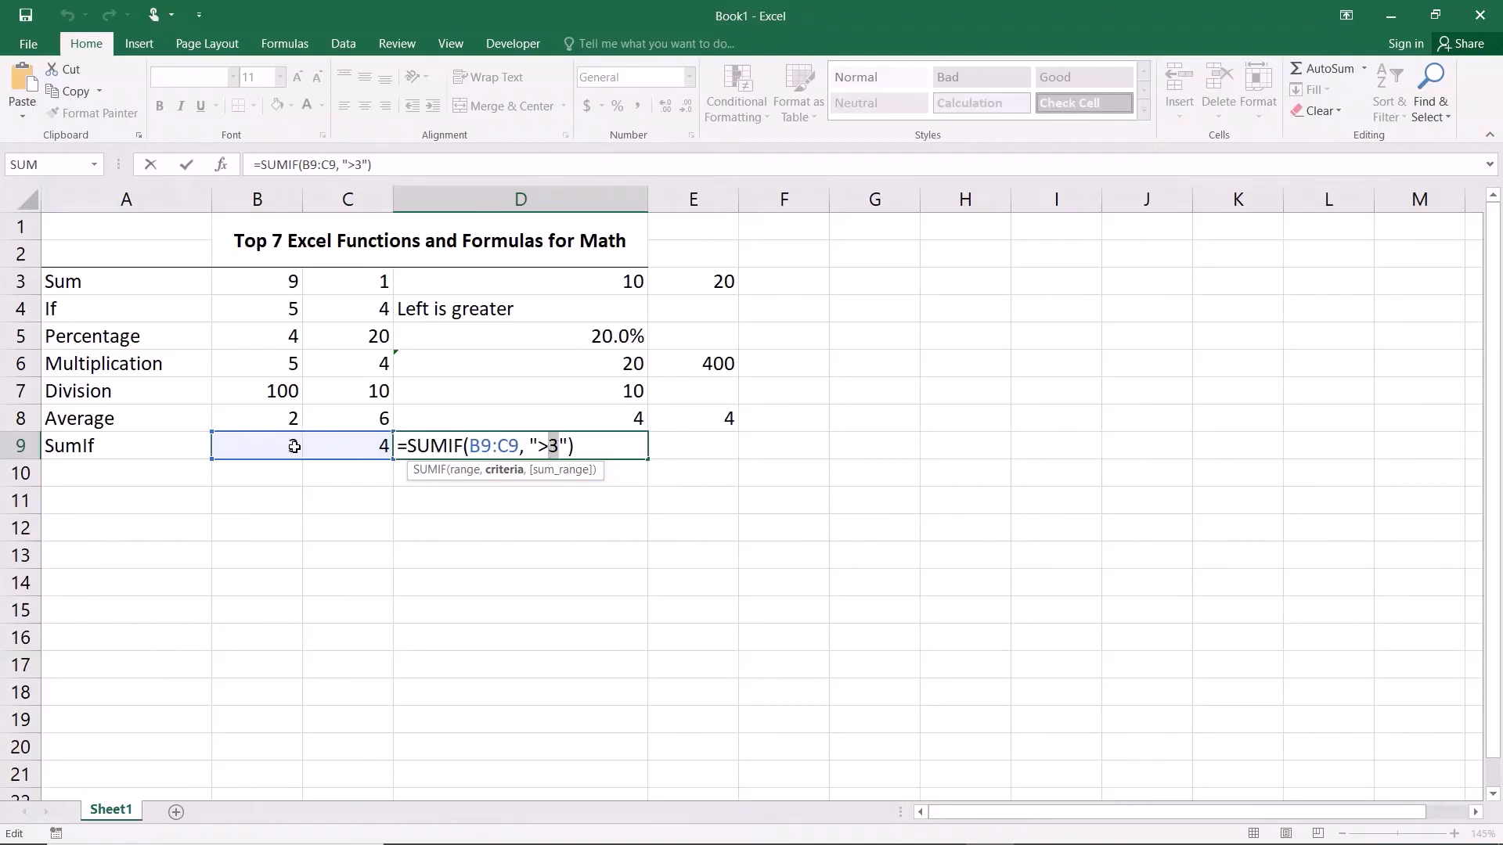
type("2")
key("Return")
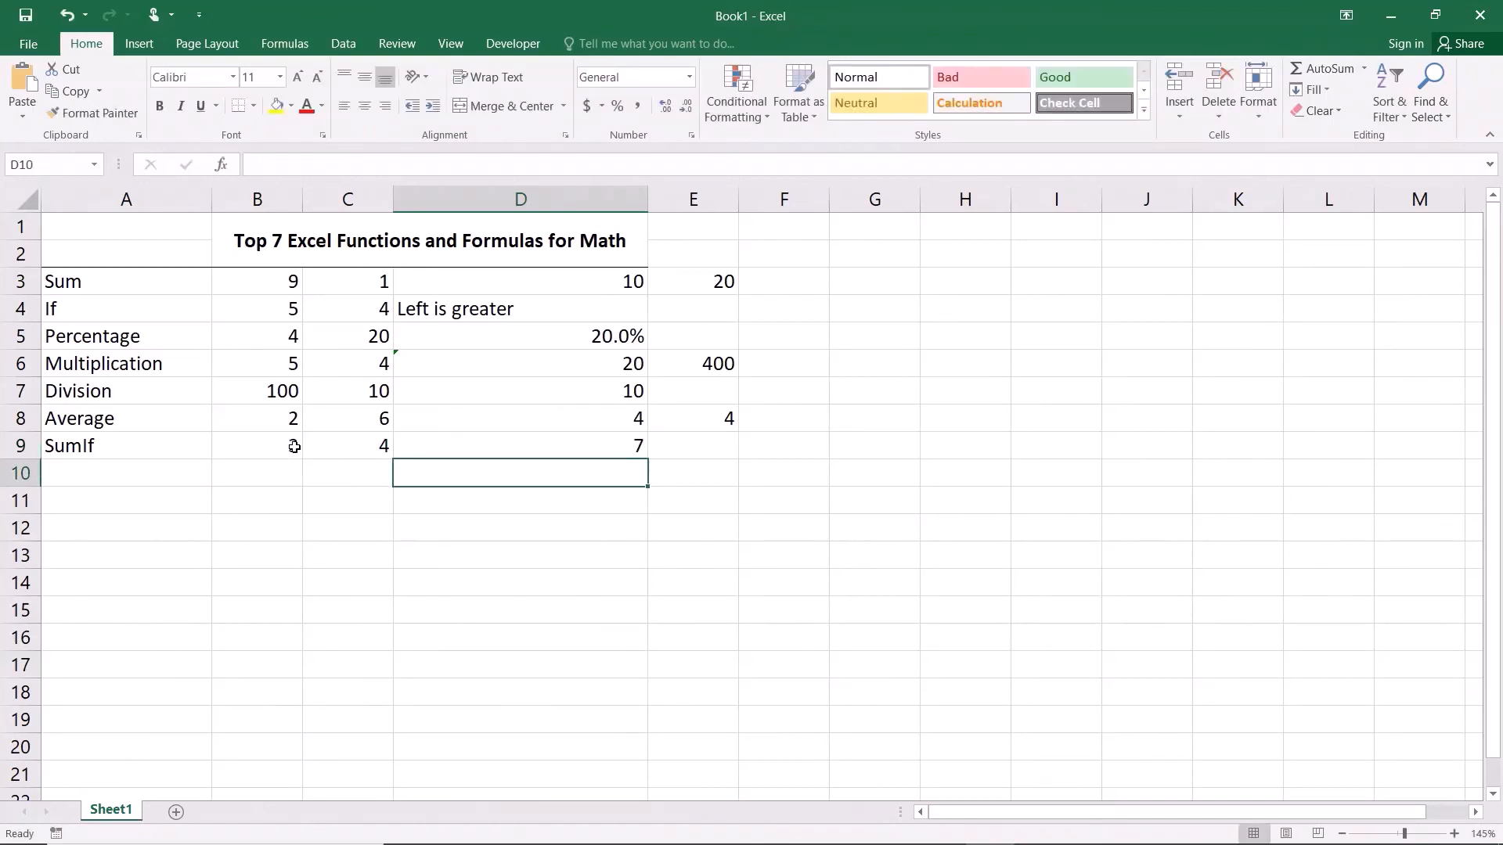
left_click(446, 450)
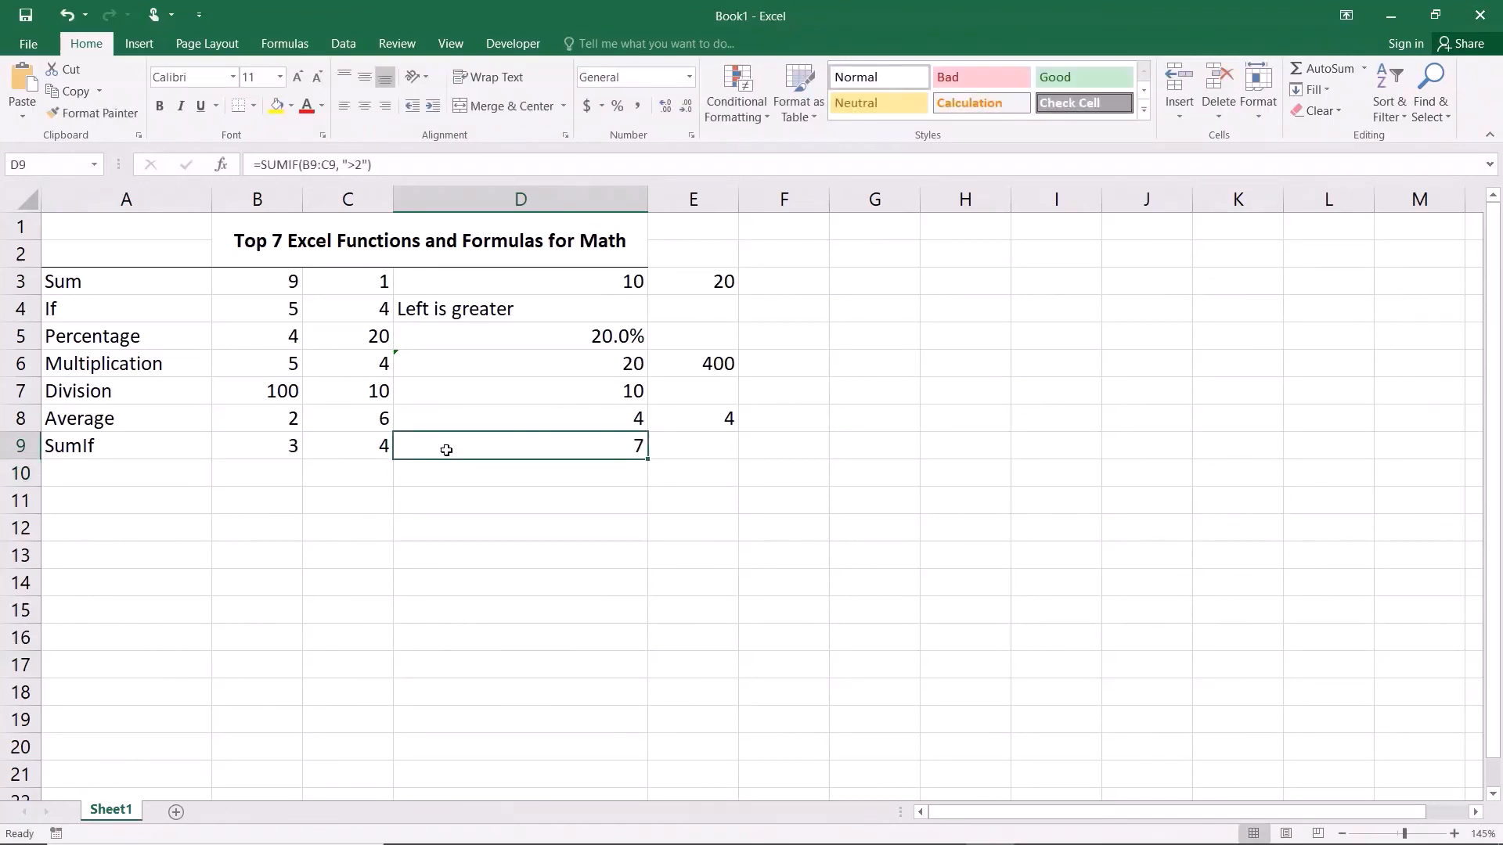
left_click(498, 468)
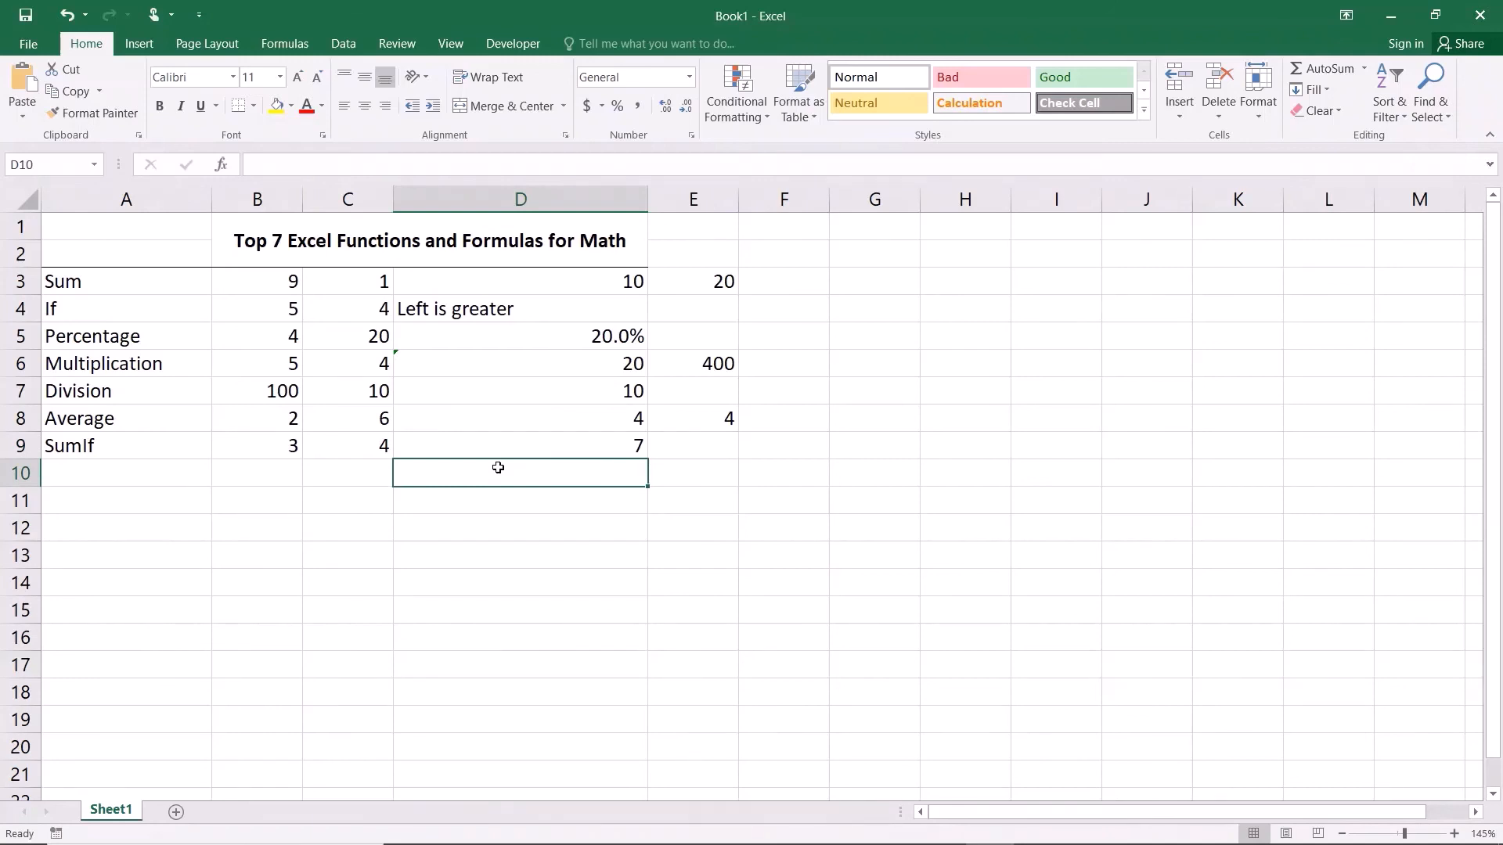